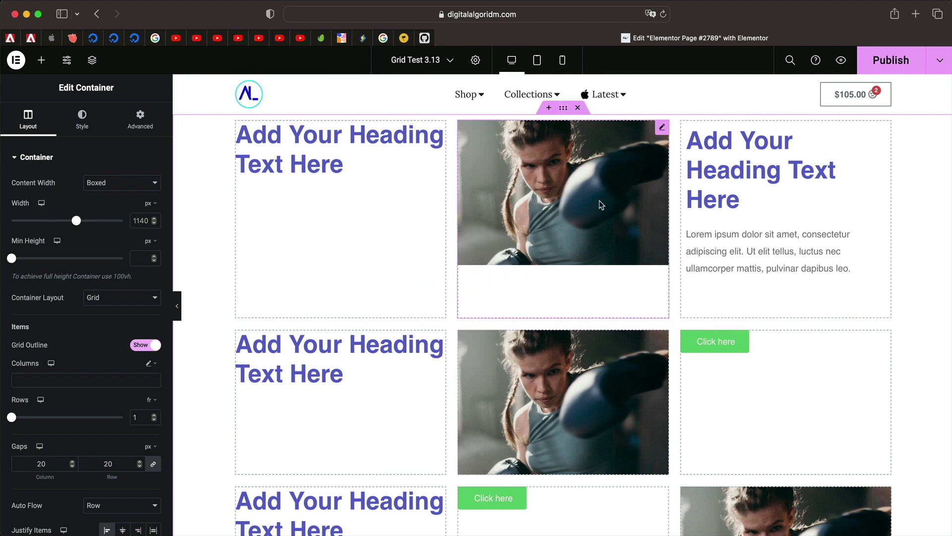
Step: Center the grid container's items in both directions by setting Justify Items and Align Items to Center
scroll(384, 361, down, 3)
scroll(384, 361, up, 3)
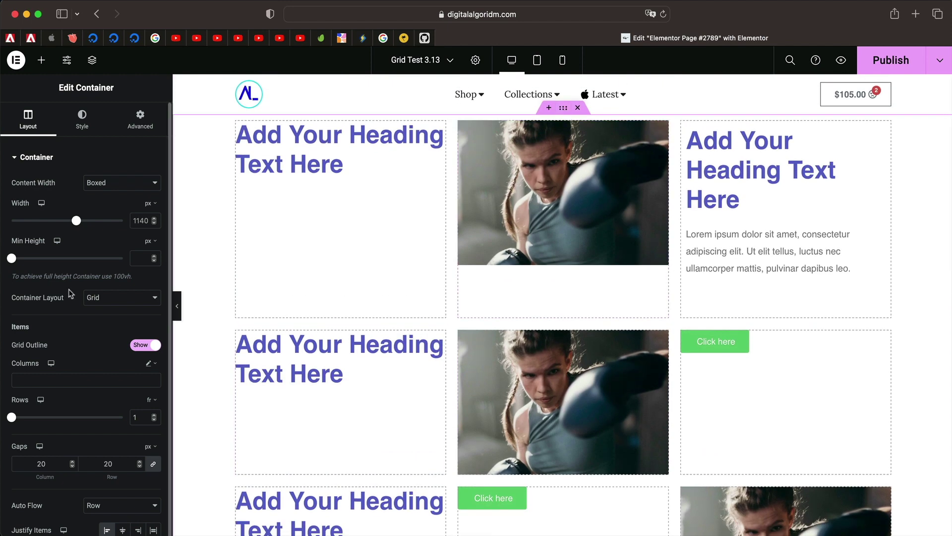
scroll(70, 295, down, 5)
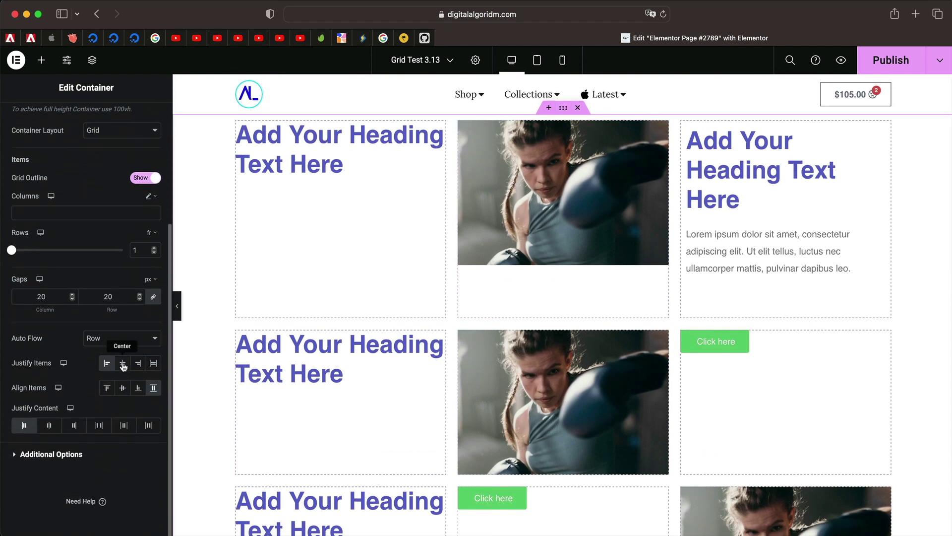
click(122, 363)
click(126, 391)
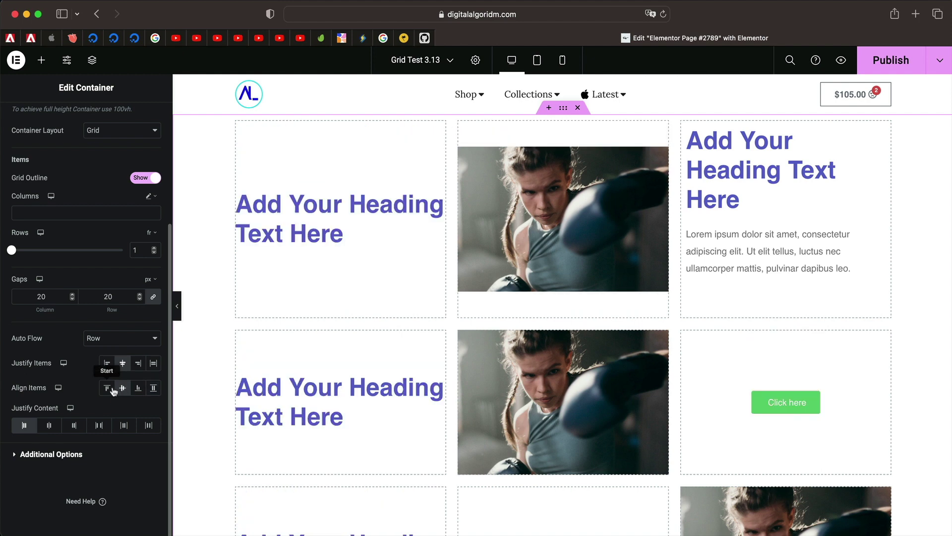
Step: Set the grid's Align Items to Start and try the Stretch and End options of Justify Items before returning it to Center
click(107, 388)
click(153, 364)
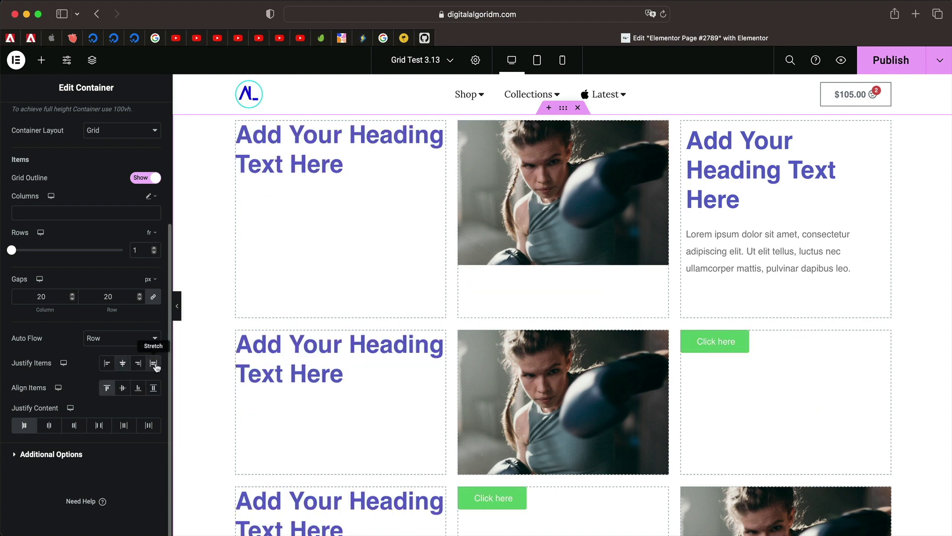
click(139, 363)
click(123, 363)
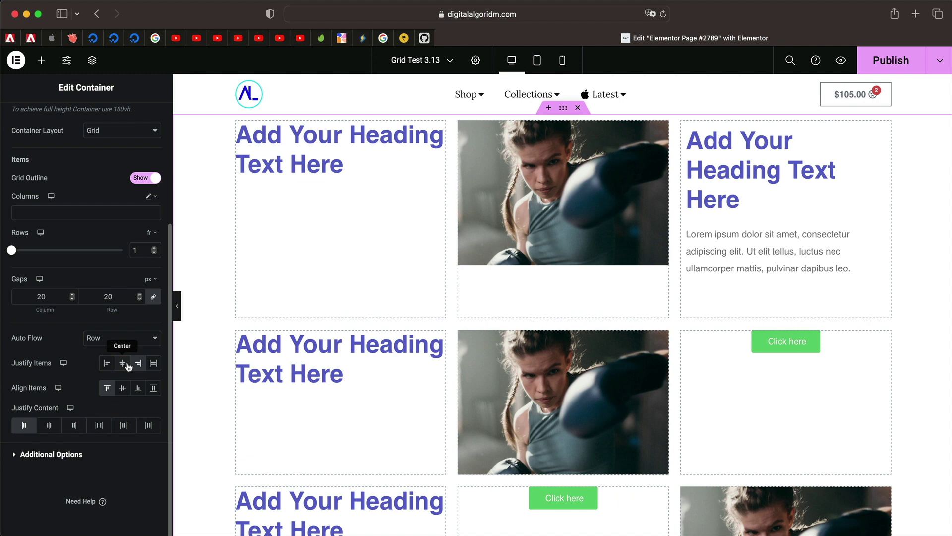
scroll(374, 312, down, 2)
scroll(374, 312, down, 2)
scroll(309, 224, up, 5)
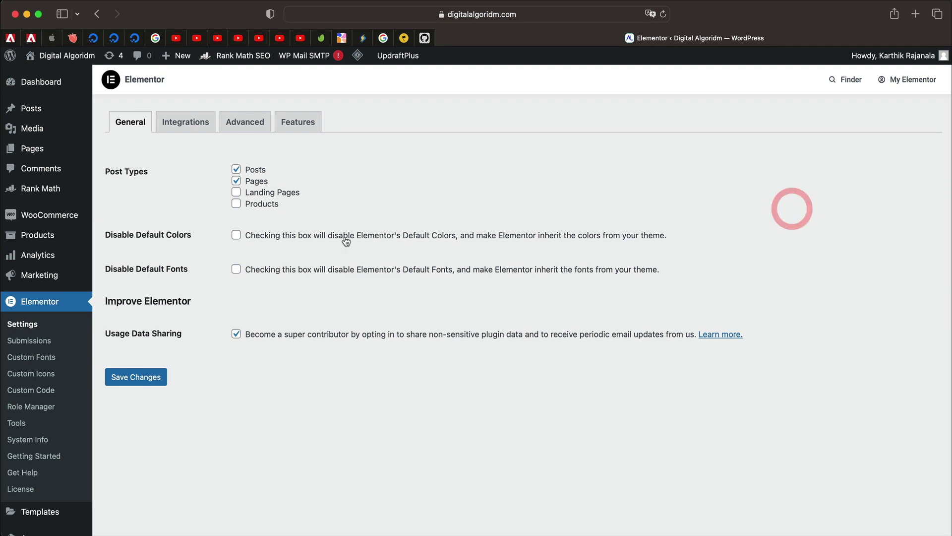
Step: Open the Features section of the Elementor settings and set the Grid Container experiment to Active
click(22, 324)
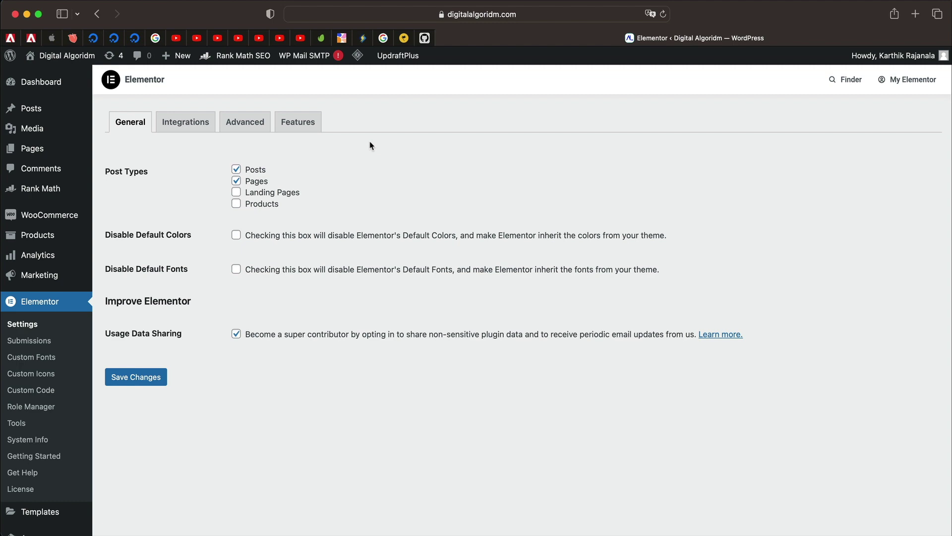
click(312, 122)
scroll(424, 296, down, 5)
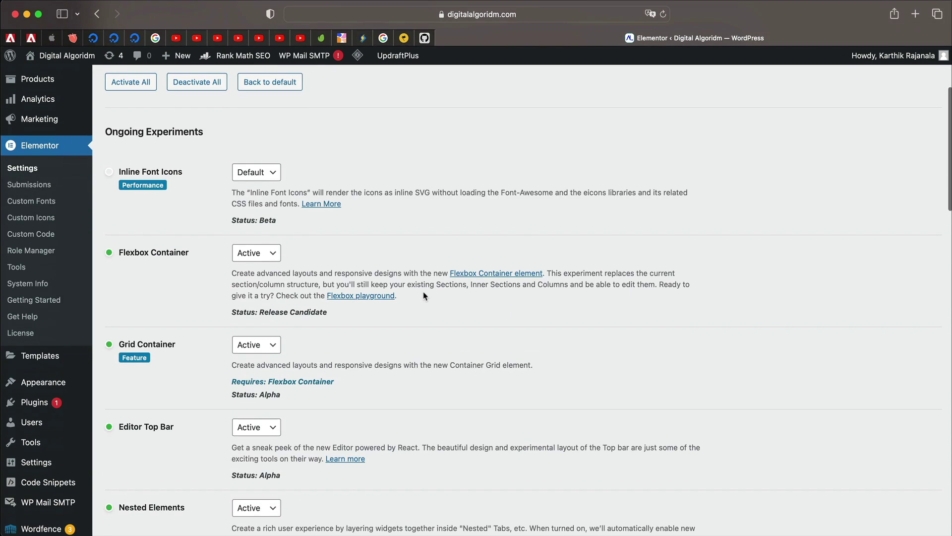
click(262, 242)
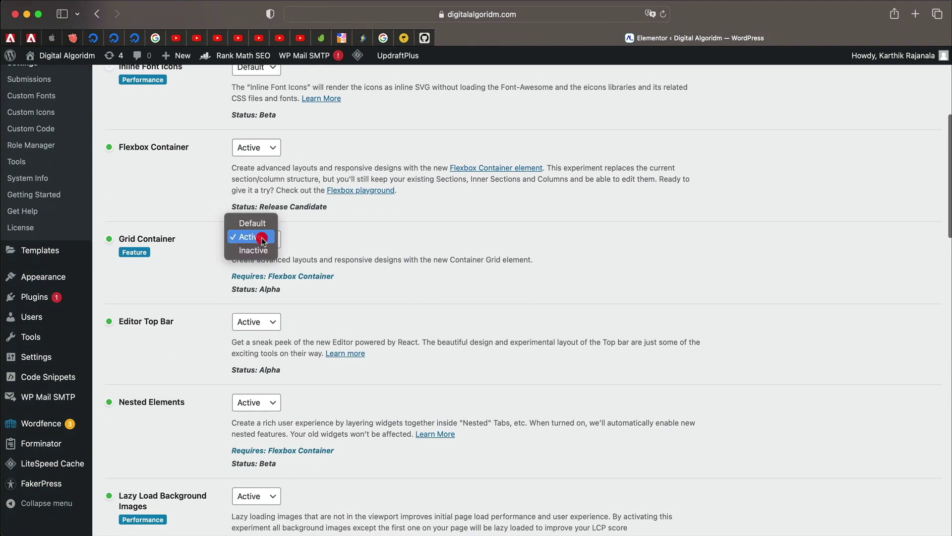
click(256, 221)
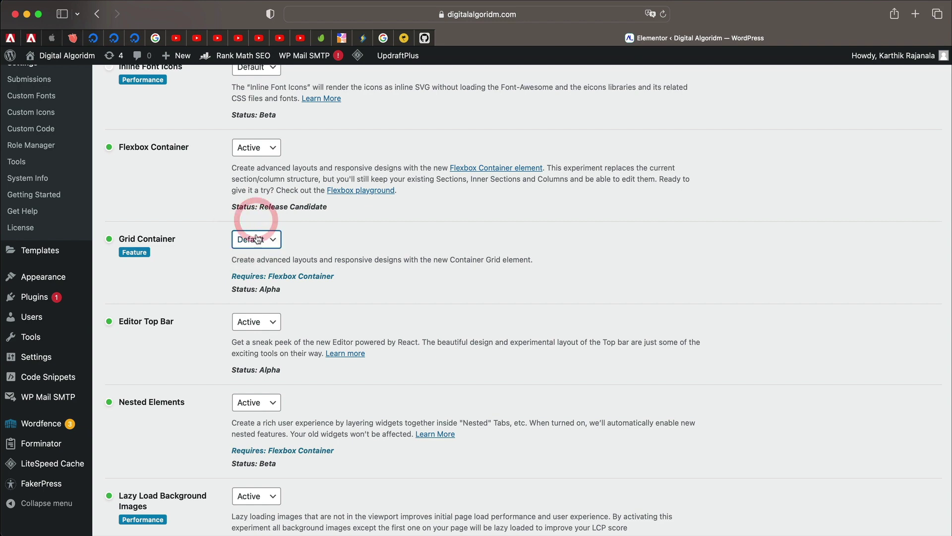
click(257, 240)
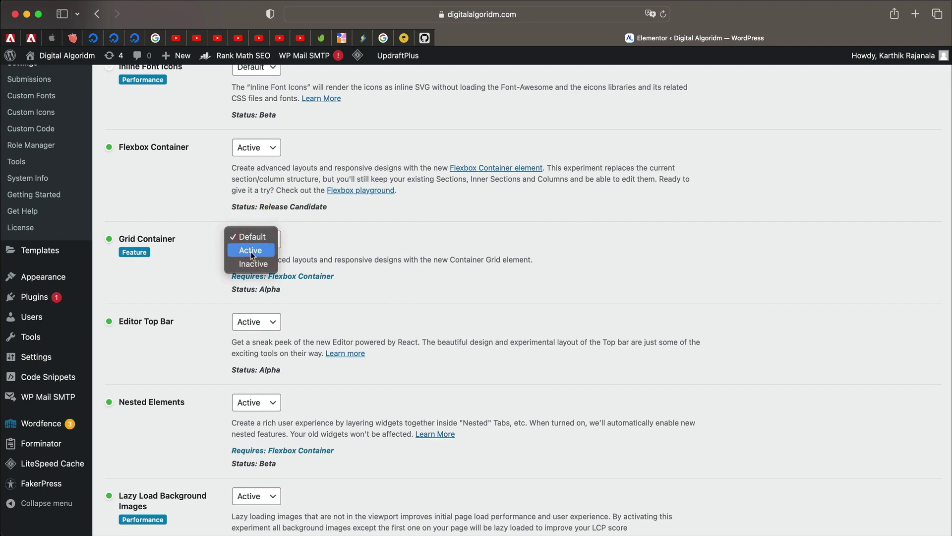
click(251, 250)
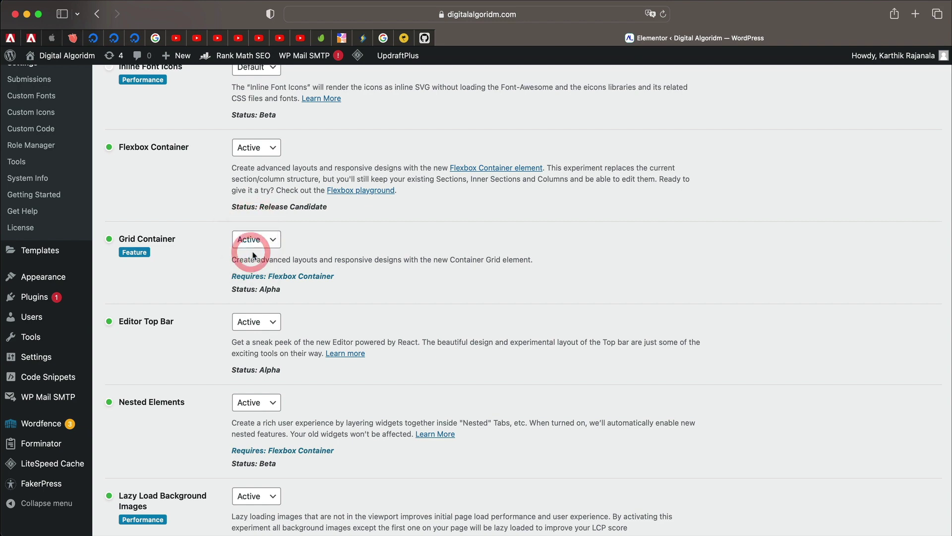
Step: Save the Elementor feature settings and purge all of the site's LiteSpeed caches
scroll(371, 238, down, 10)
scroll(371, 236, down, 6)
click(147, 473)
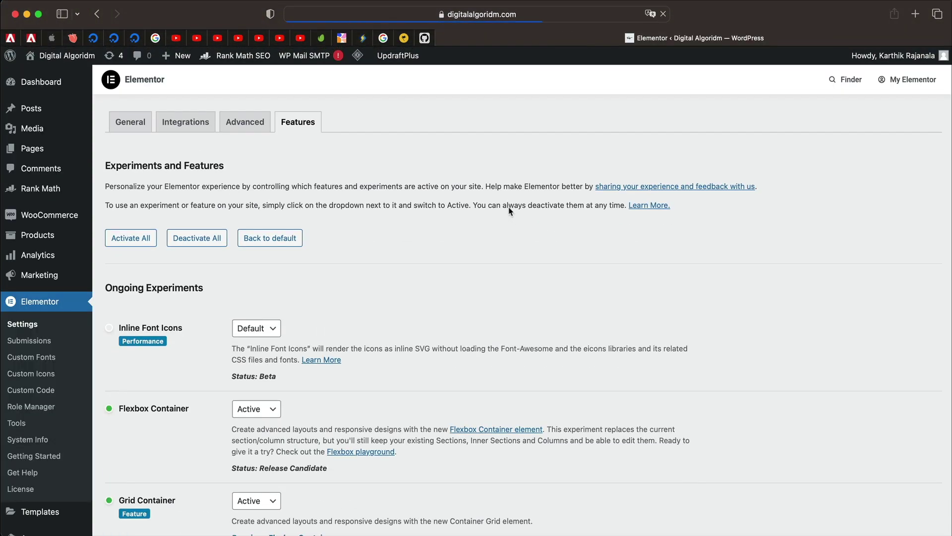
mouse_move(358, 56)
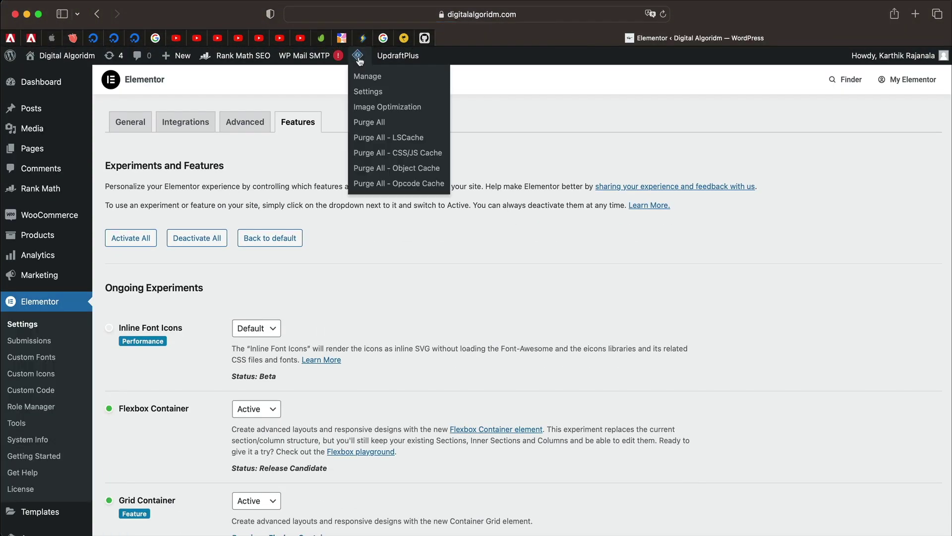
click(376, 128)
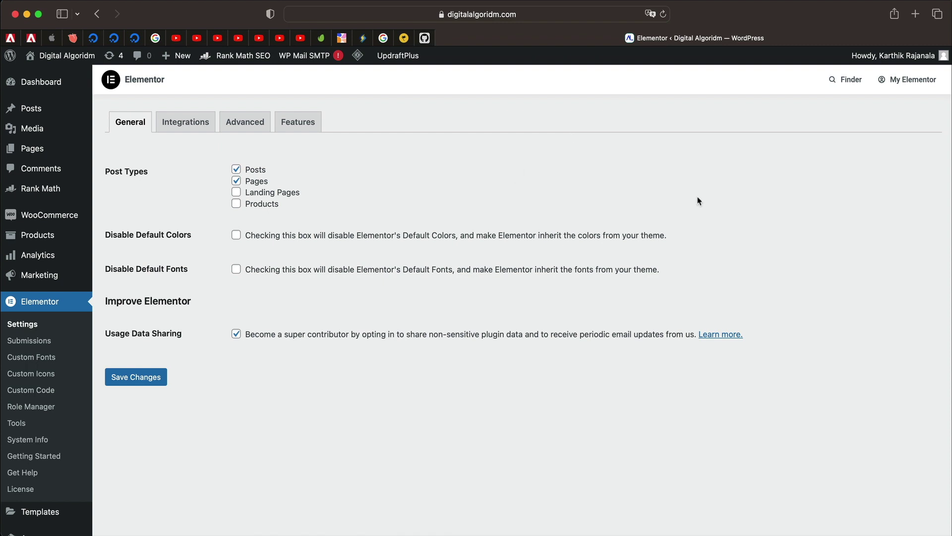
Step: Search the Elementor Finder for "new page" and create a new page from it
key(super+e)
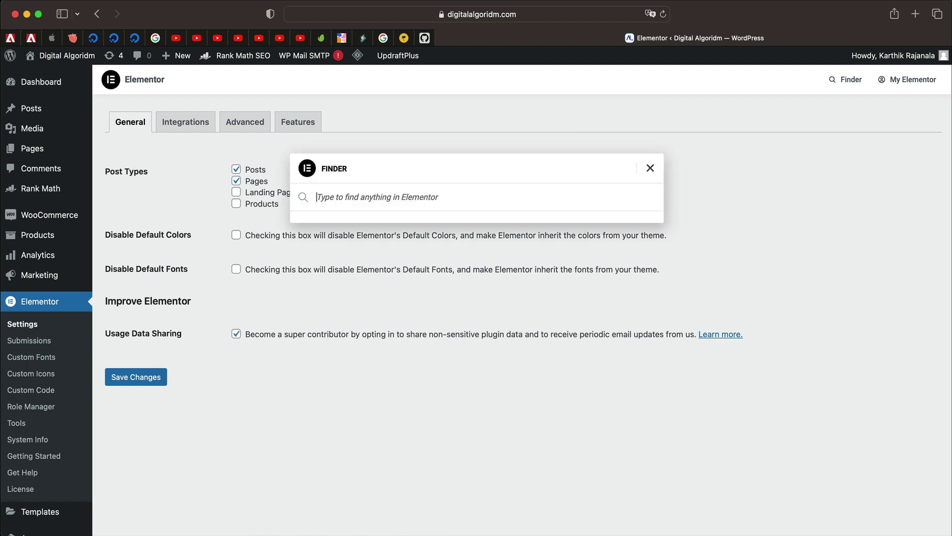
text(new)
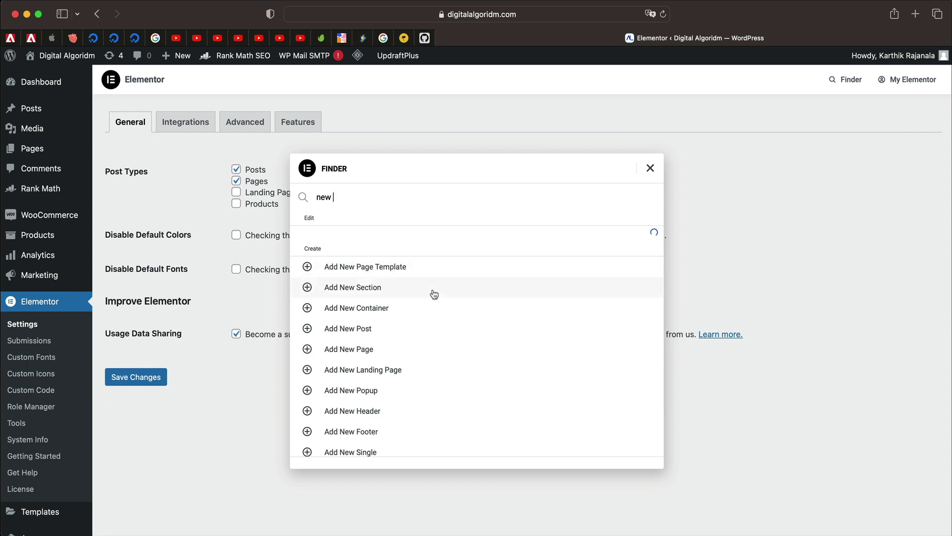
text( page)
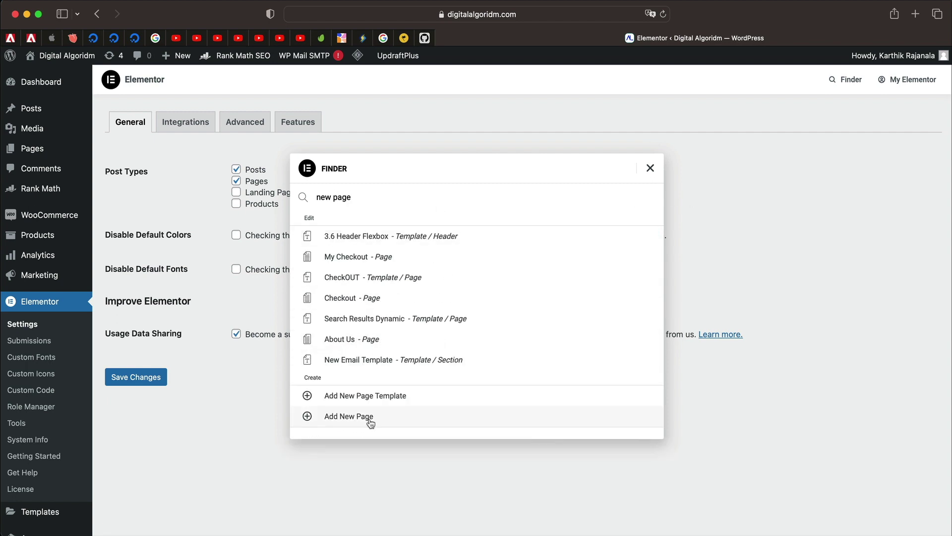
click(368, 417)
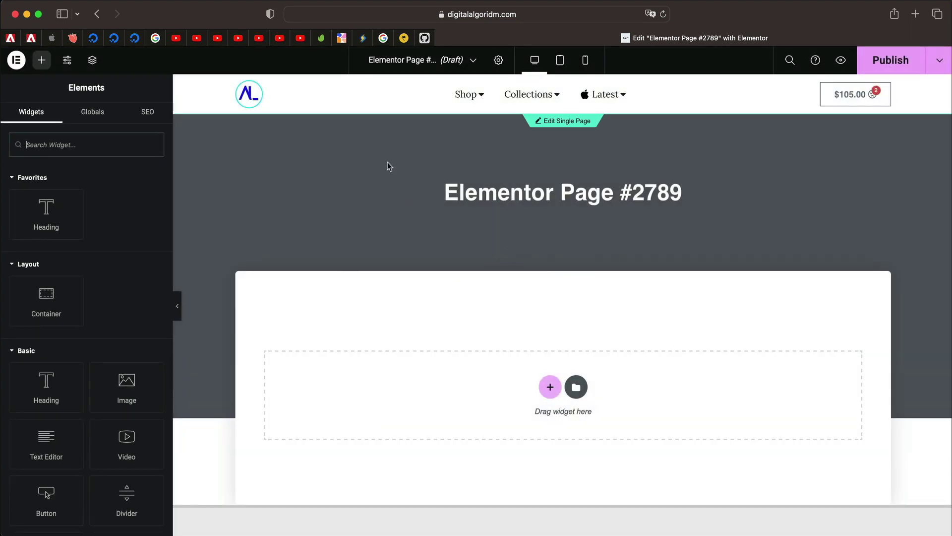
Step: In the page settings, set the page layout to Elementor Full Width and title the page "Grid Test 3.13"
click(499, 60)
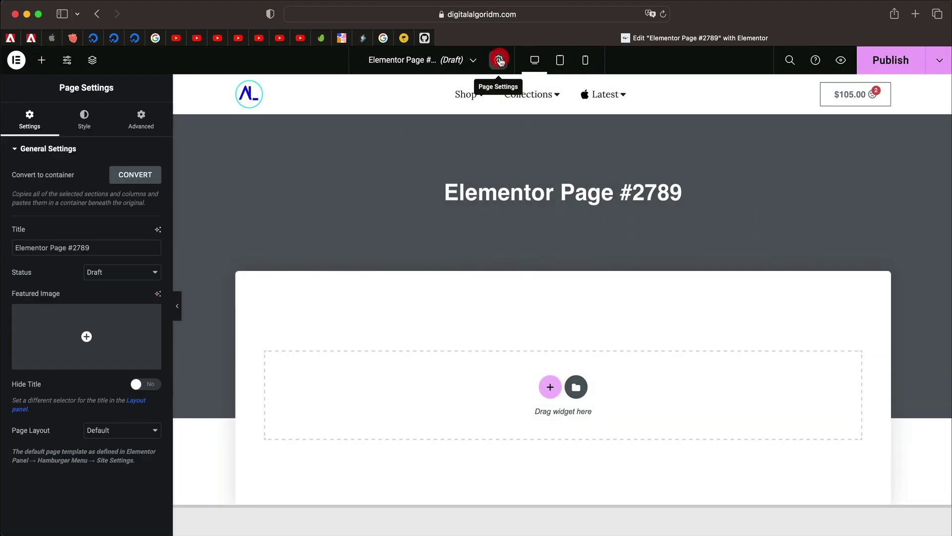
click(125, 433)
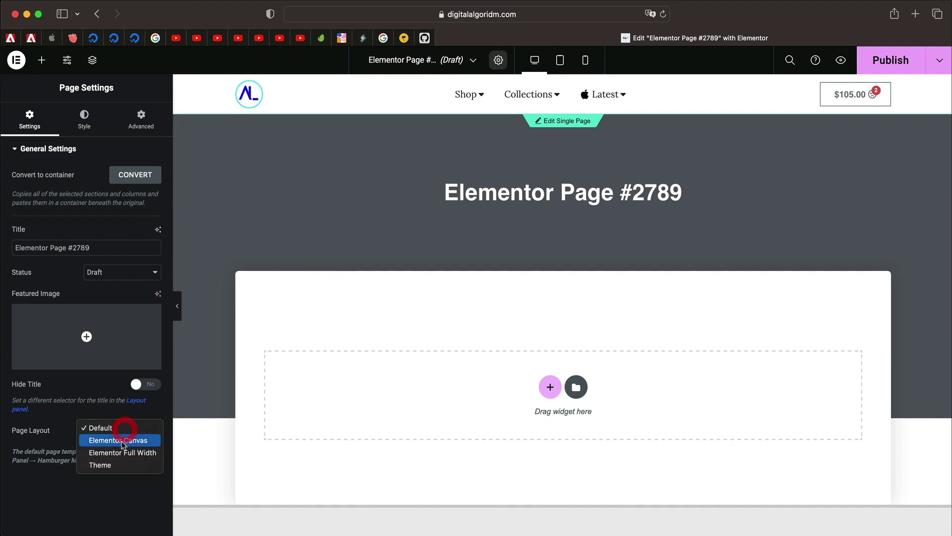
click(124, 452)
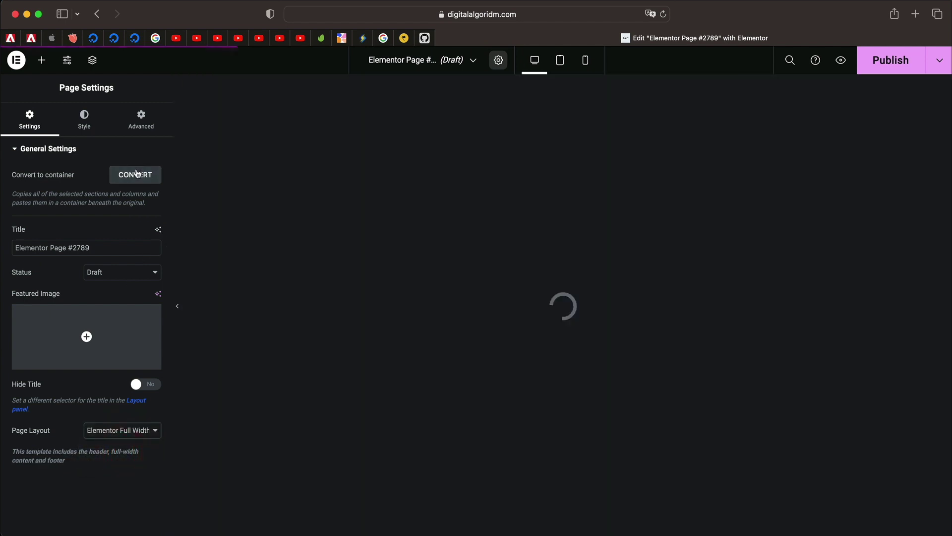
triple_click(98, 248)
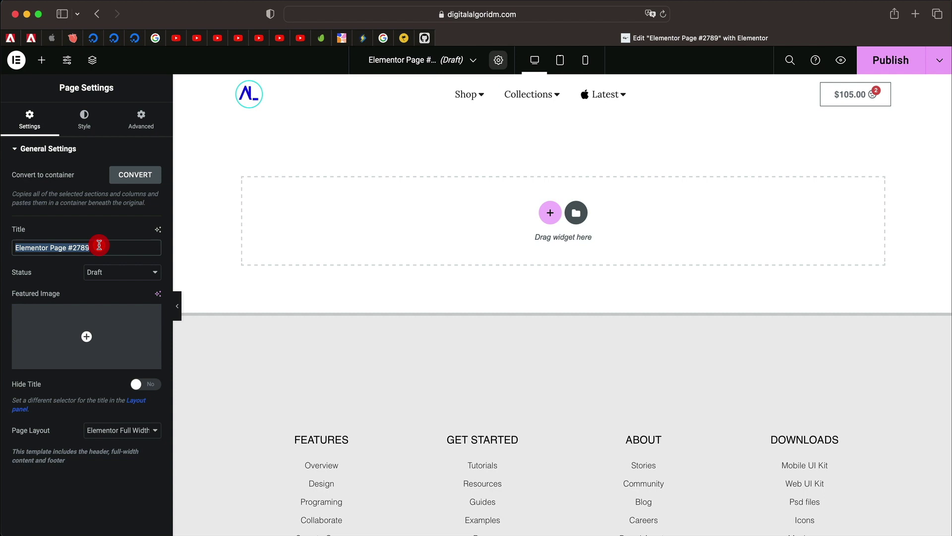
text(Grid Test 3.13)
click(375, 219)
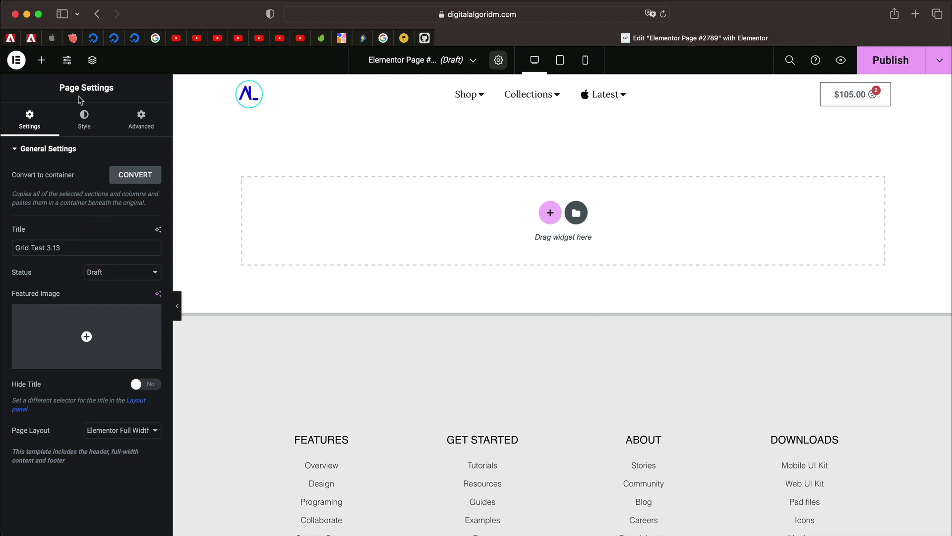
Step: Add a Grid container with the two-column, single-row structure to the empty page
click(42, 62)
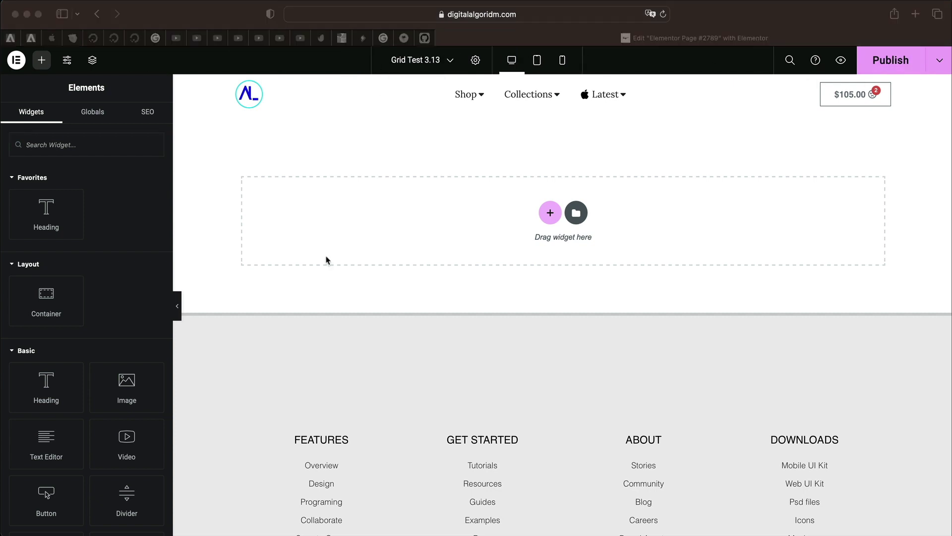
click(326, 259)
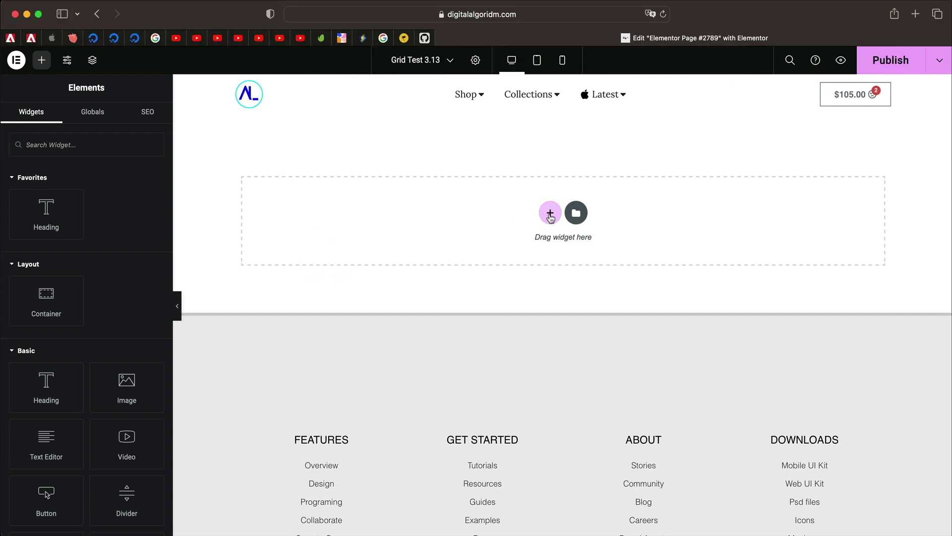
click(550, 214)
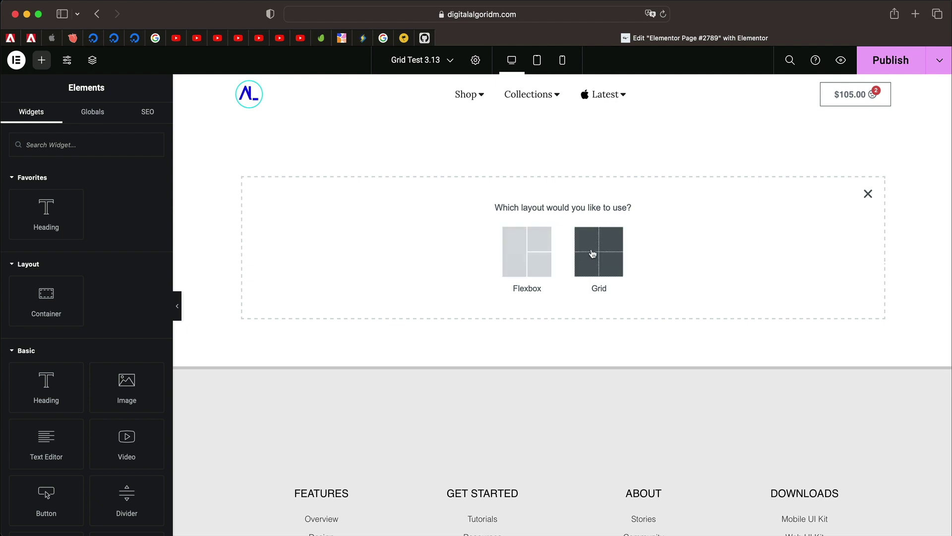
click(592, 254)
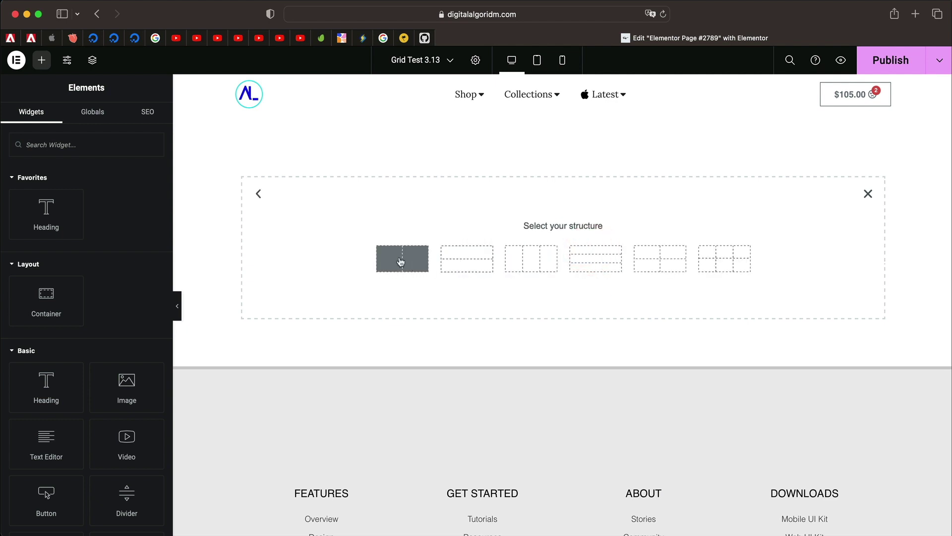
click(399, 259)
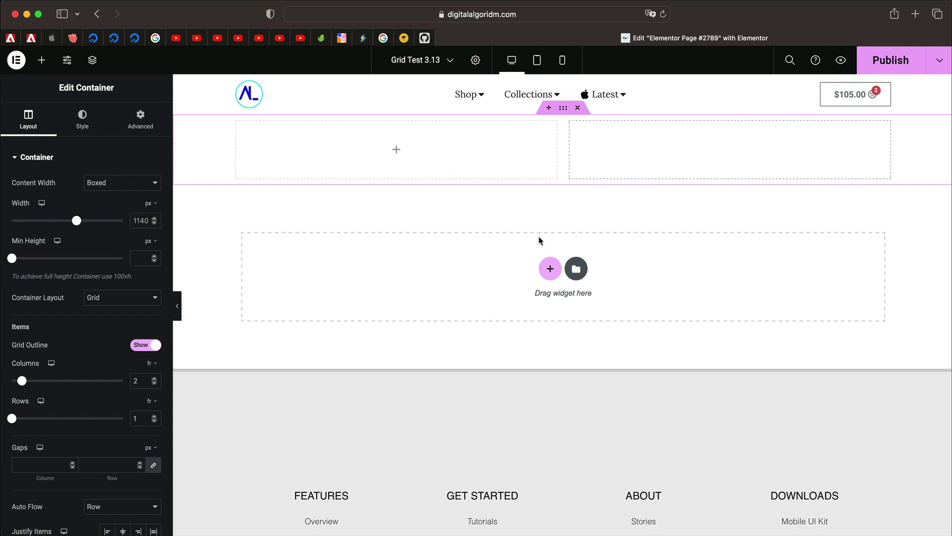
Step: Add a Flexbox container with the two-by-two structure below the grid container
click(550, 268)
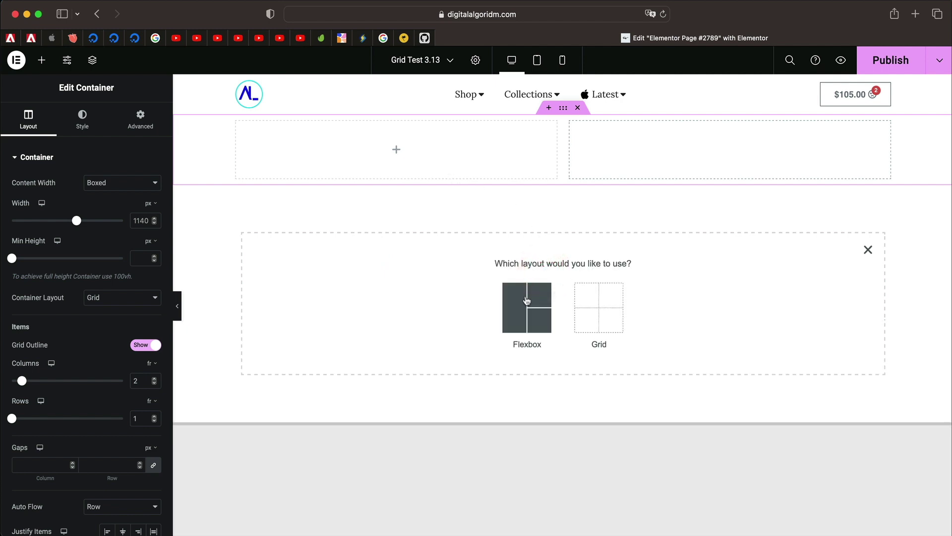
click(527, 300)
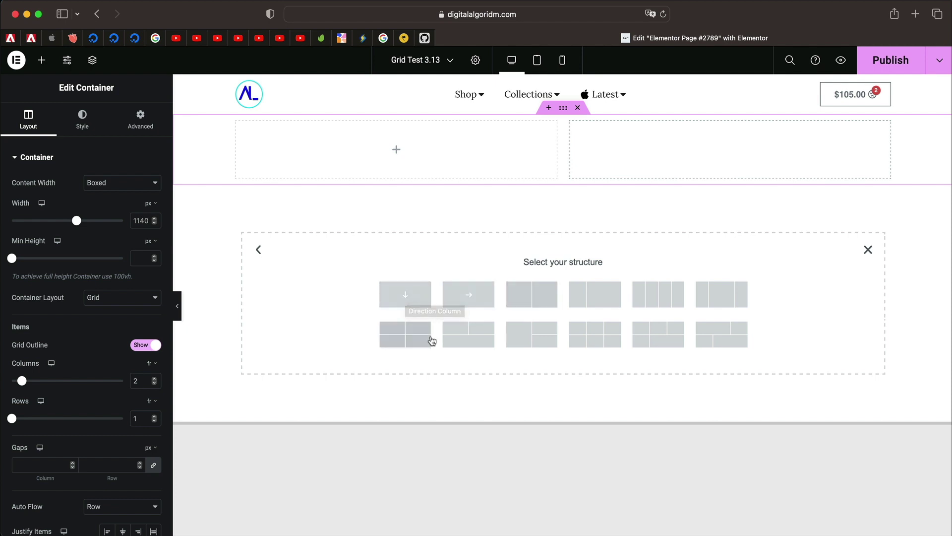
click(408, 334)
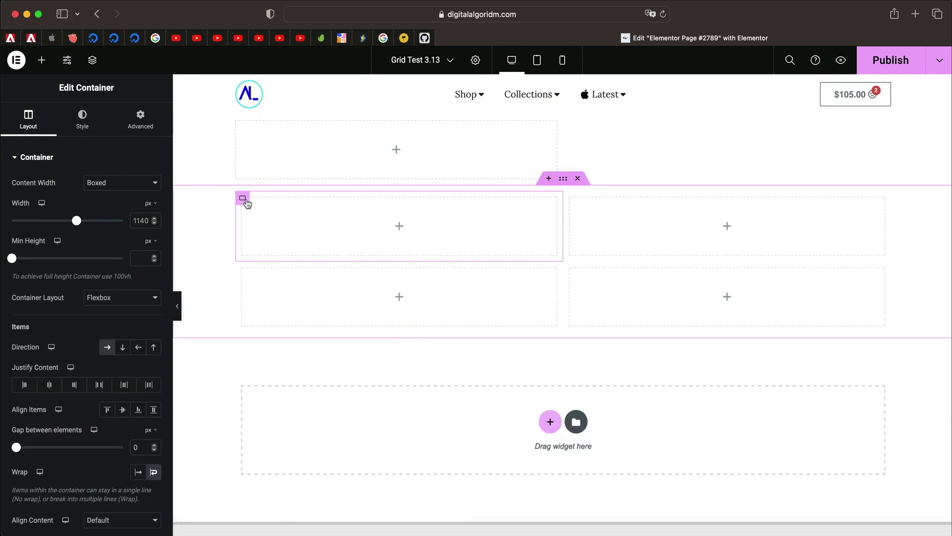
Step: Examine the settings of the two upper inner containers in the flexbox, then deselect them
click(245, 201)
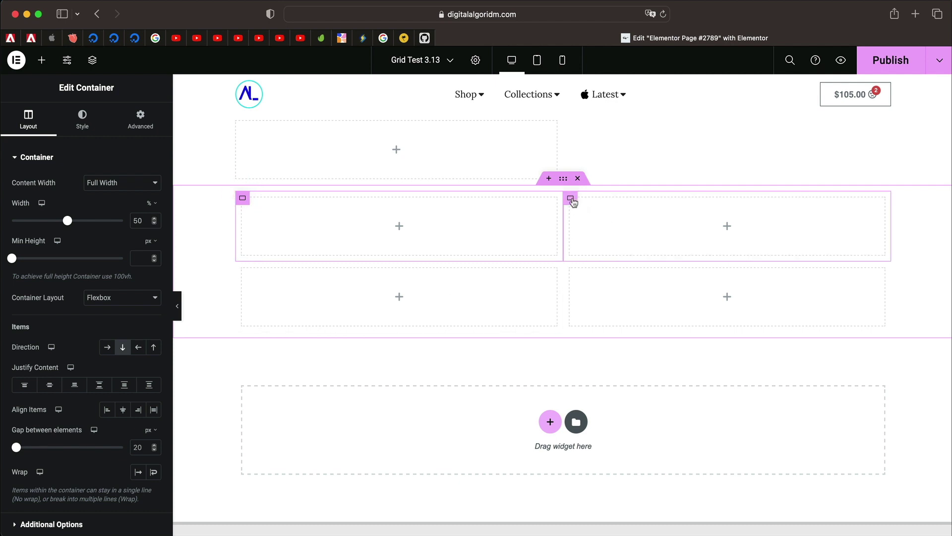
click(571, 199)
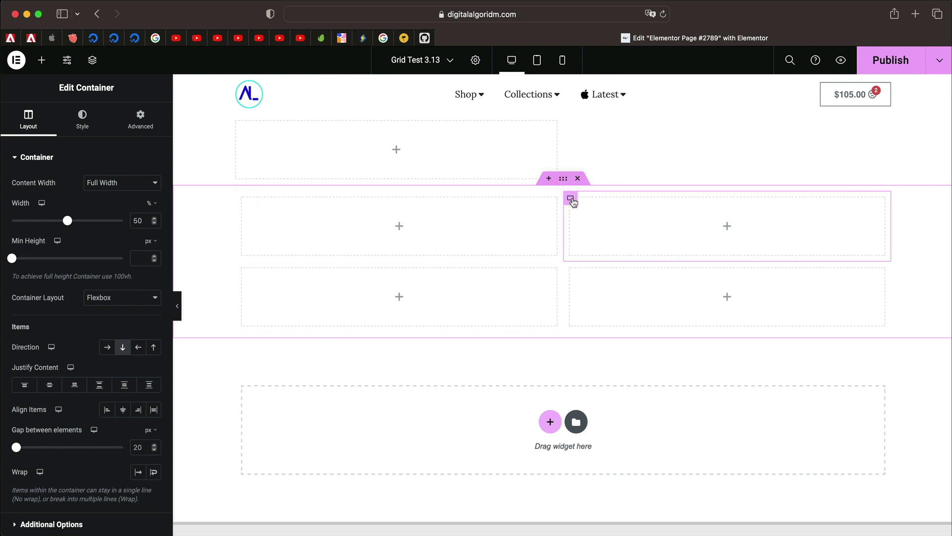
click(555, 151)
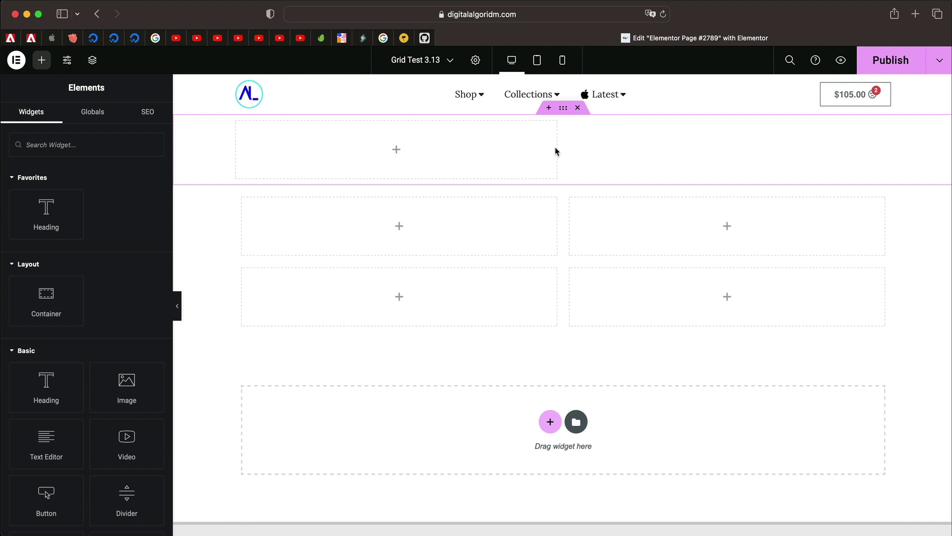
Step: Compare the layout settings of the grid container and the flexbox container, then delete both containers from the page
click(562, 108)
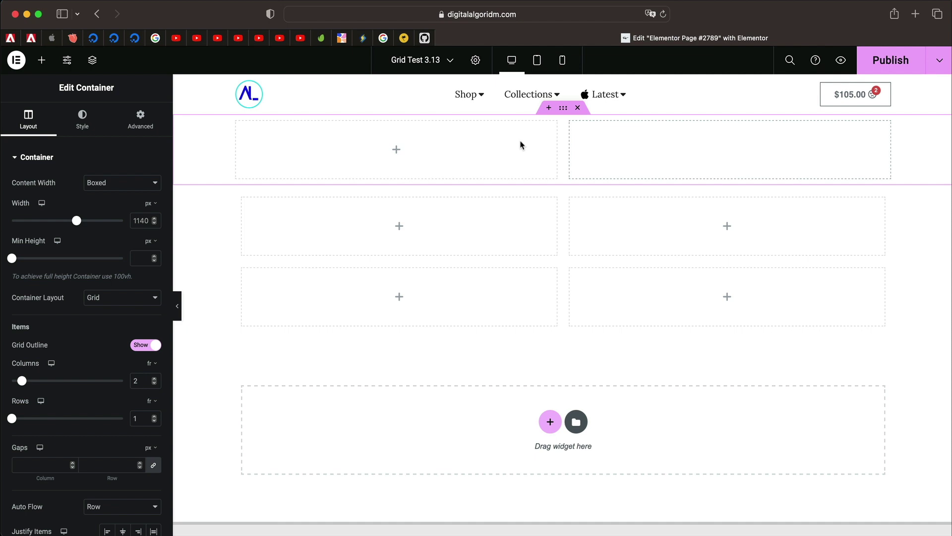
click(563, 109)
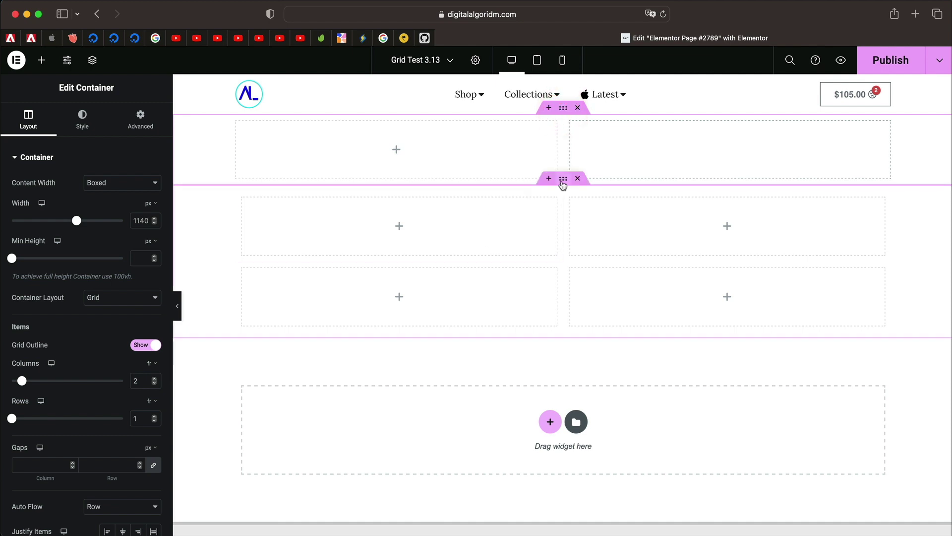
click(563, 181)
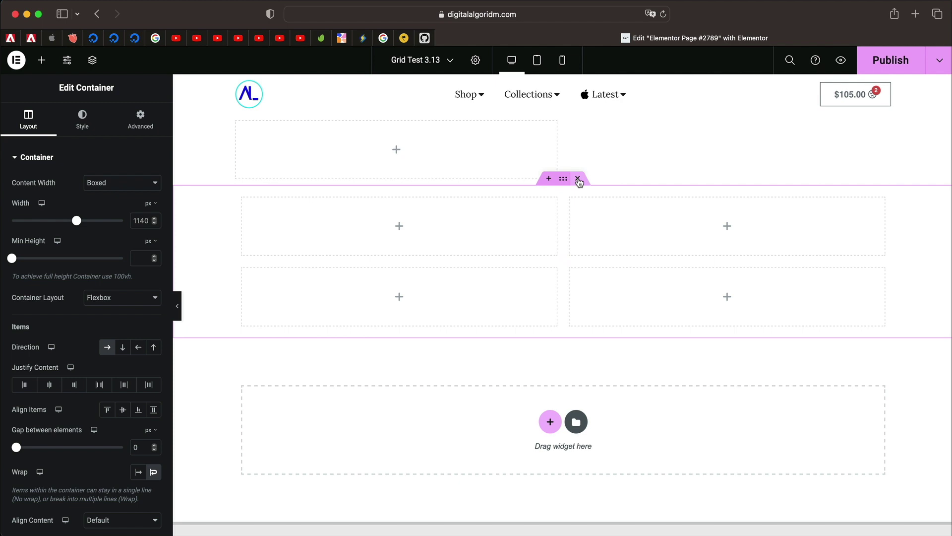
click(578, 179)
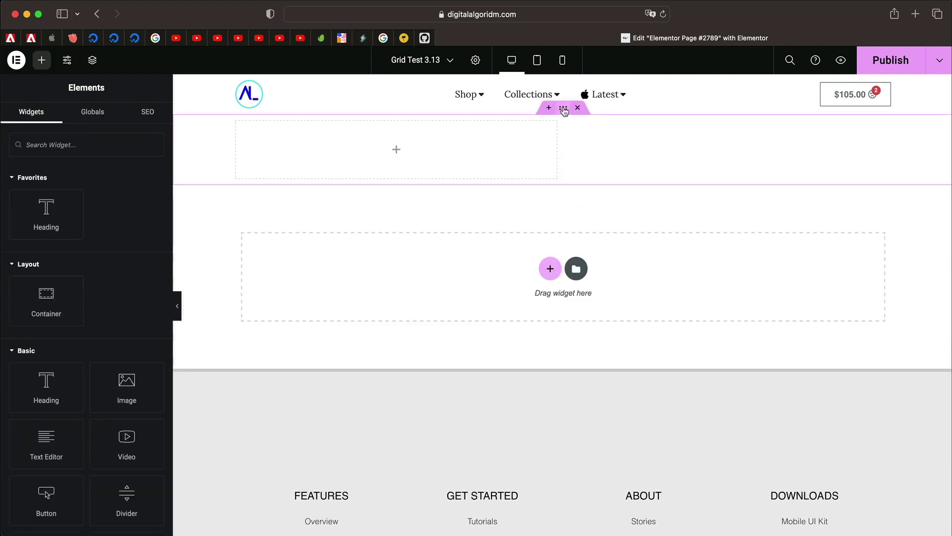
click(578, 108)
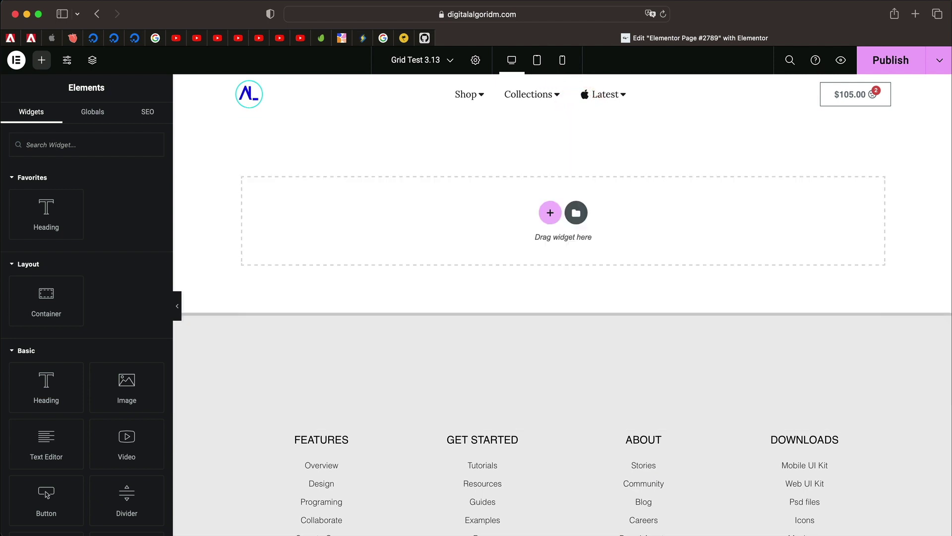
Step: Add a new Grid container with the two-column, single-row structure to the empty page
click(550, 212)
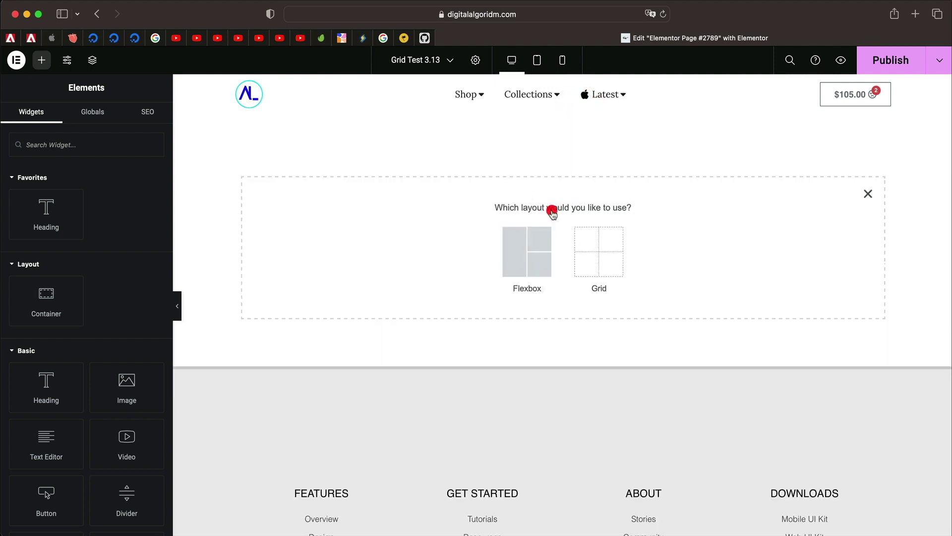
click(597, 255)
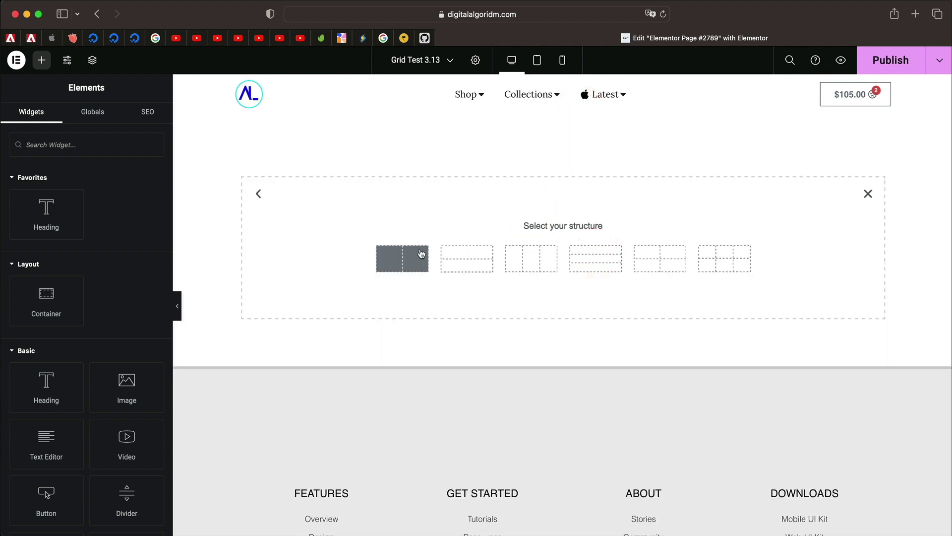
click(421, 253)
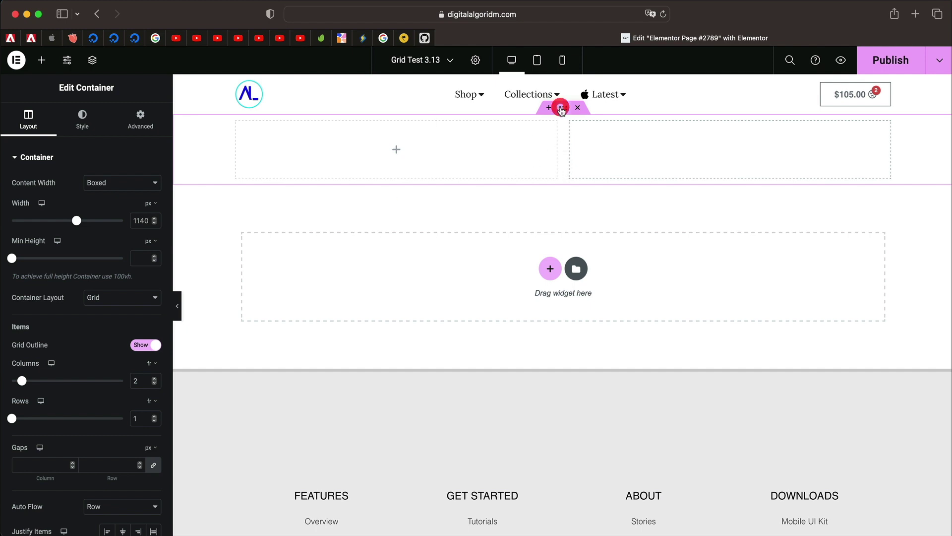
Step: Turn the grid container's Grid Outline off and back on
scroll(63, 256, down, 1)
scroll(64, 256, down, 1)
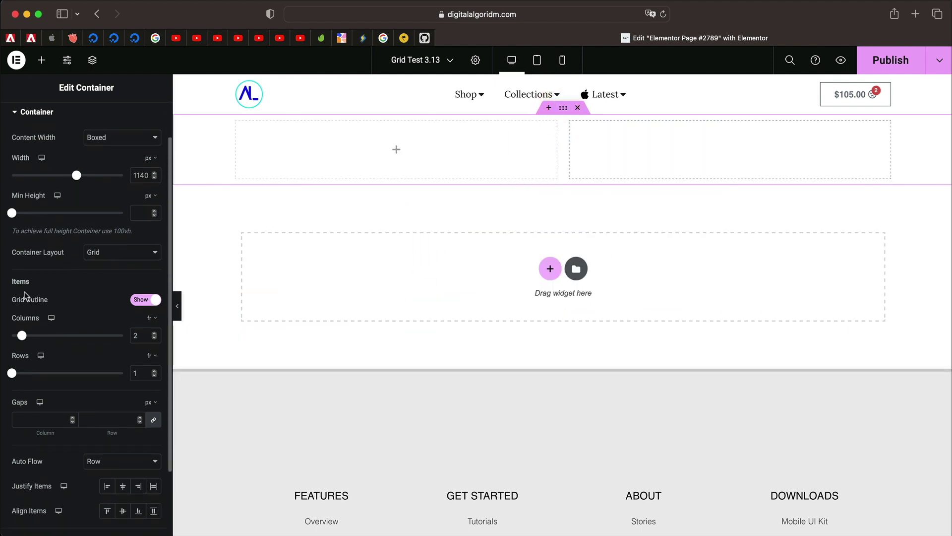
click(146, 300)
click(146, 300)
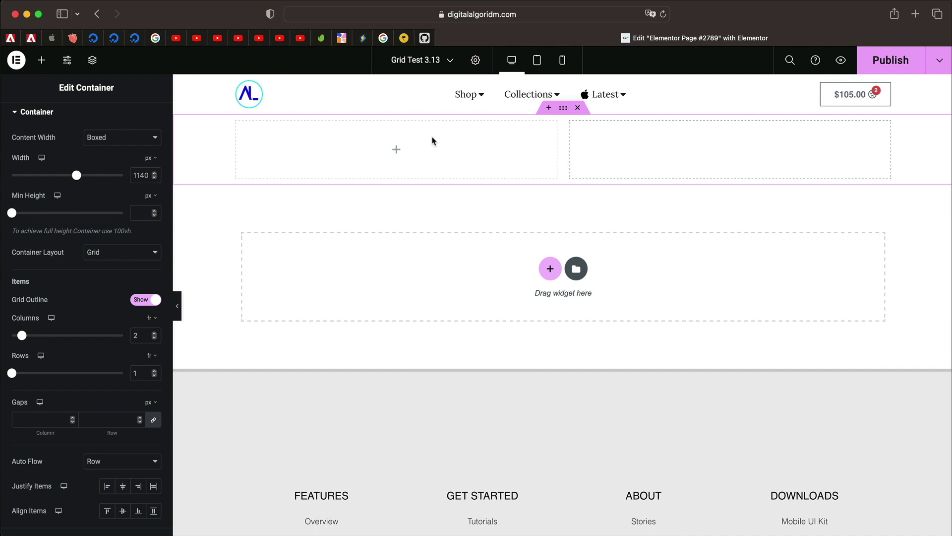
Step: Add an Image widget to the grid's first cell and set its image to 2_Home_Online_Training-Hero.jpg from the media library
click(396, 150)
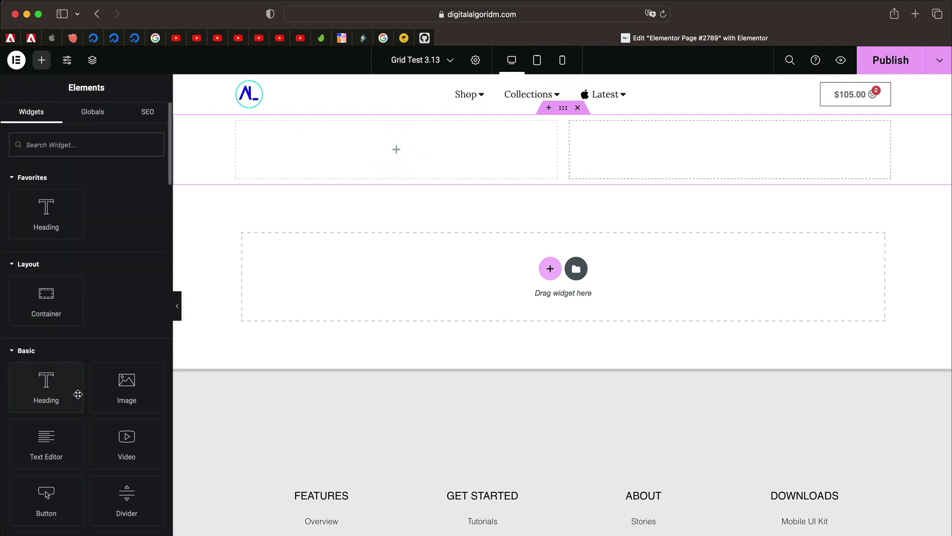
drag(130, 387, 403, 158)
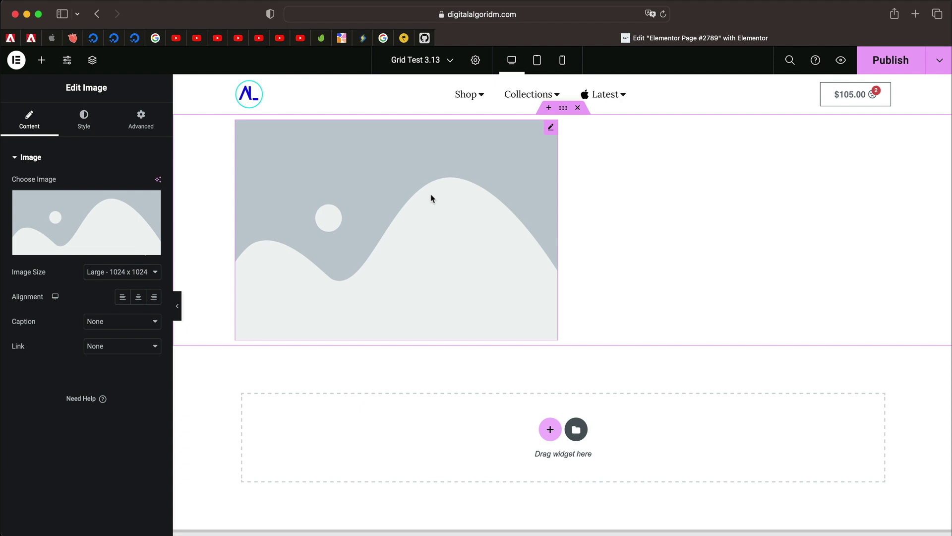
click(90, 210)
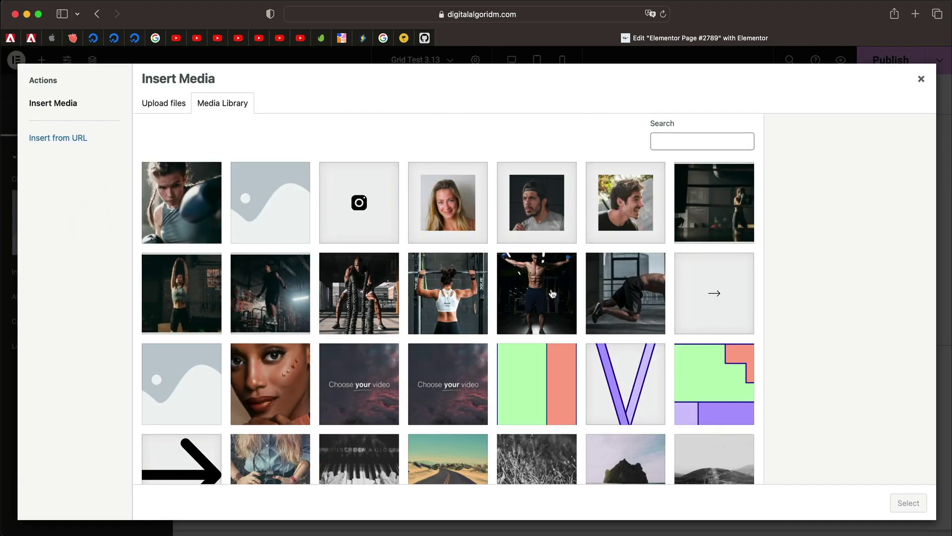
click(642, 297)
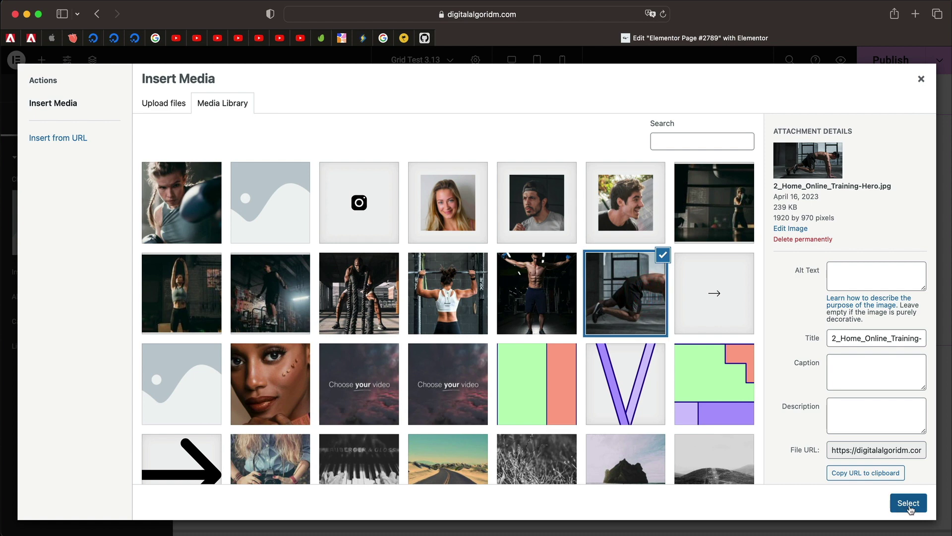
click(908, 502)
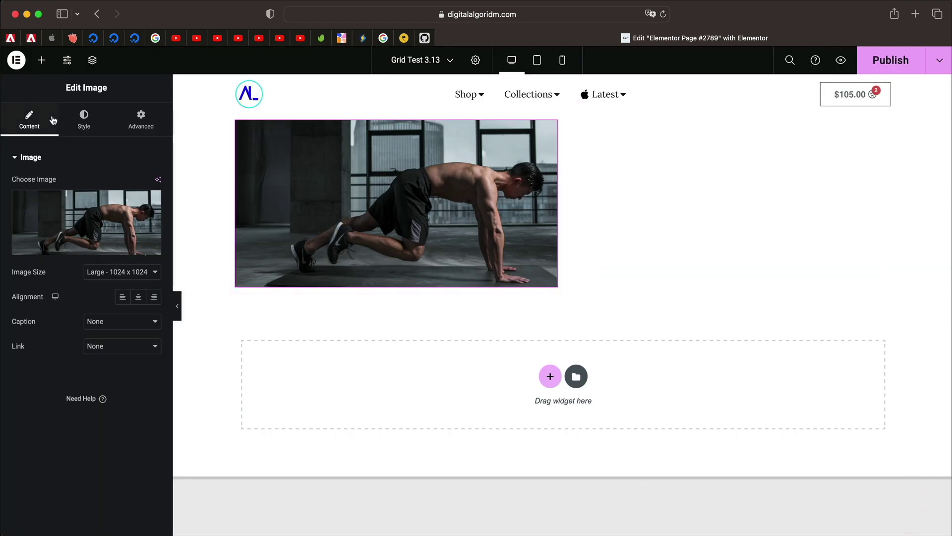
Step: Find the Icon Box widget with the search "icon", insert it before the image in the grid, and select the grid container
click(42, 60)
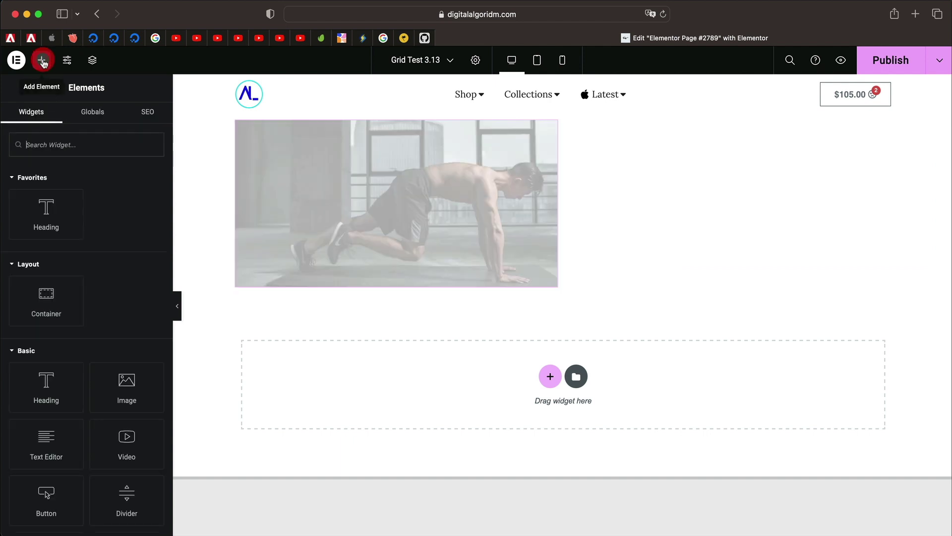
scroll(104, 415, down, 2)
scroll(104, 413, up, 2)
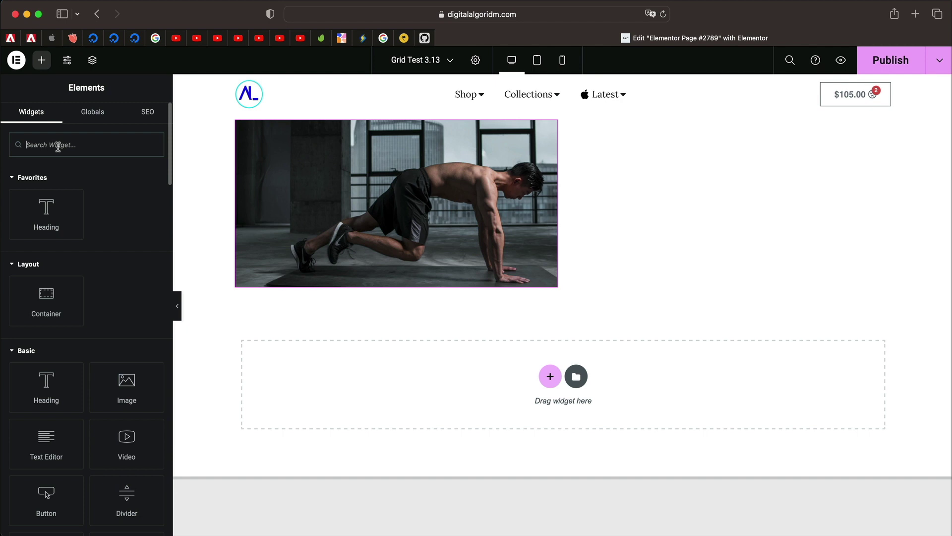
text(icon)
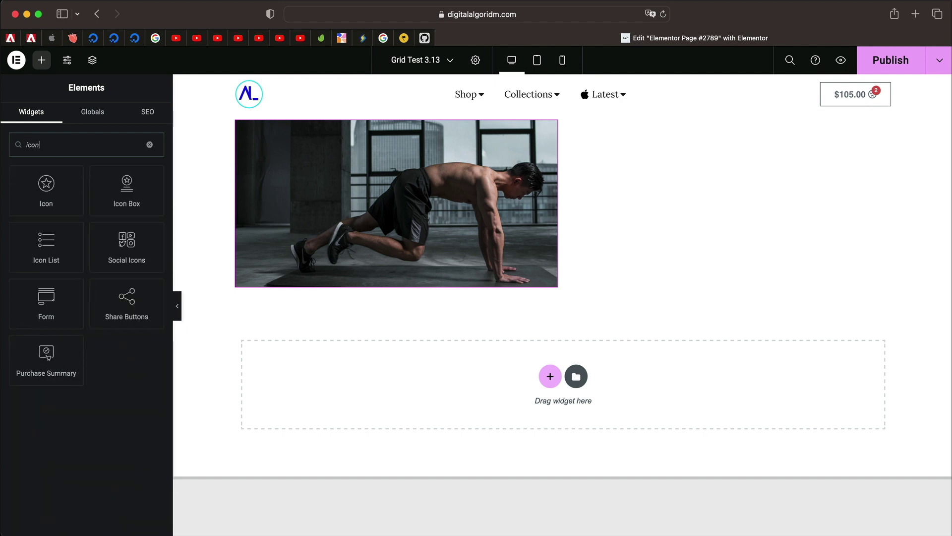
drag(133, 200, 252, 211)
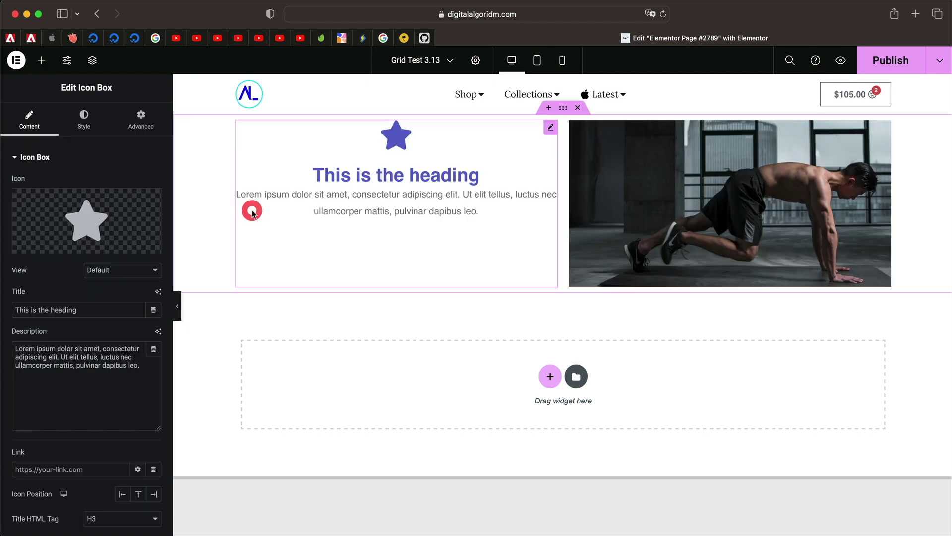
click(563, 112)
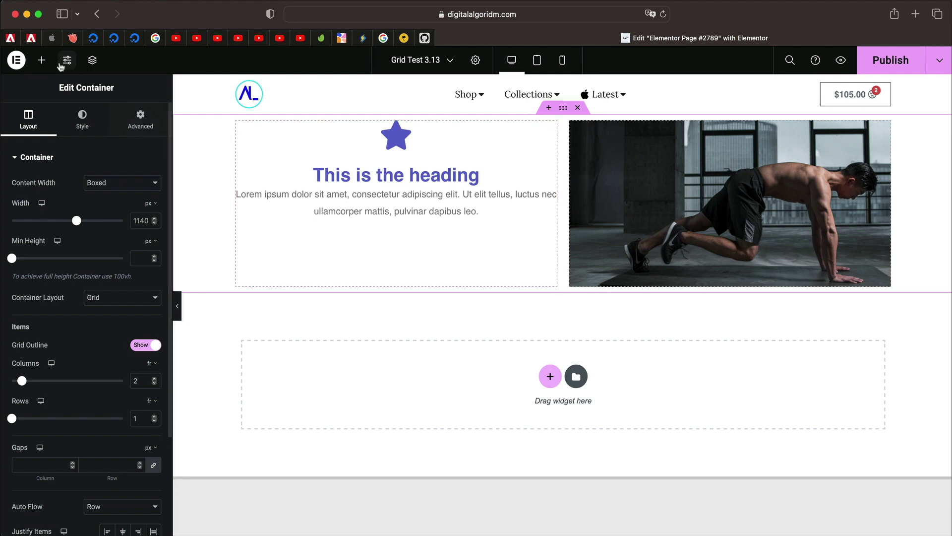
Step: Find the Call to Action widget with the search "call" and insert it before the icon box in the grid container
click(42, 60)
text(image)
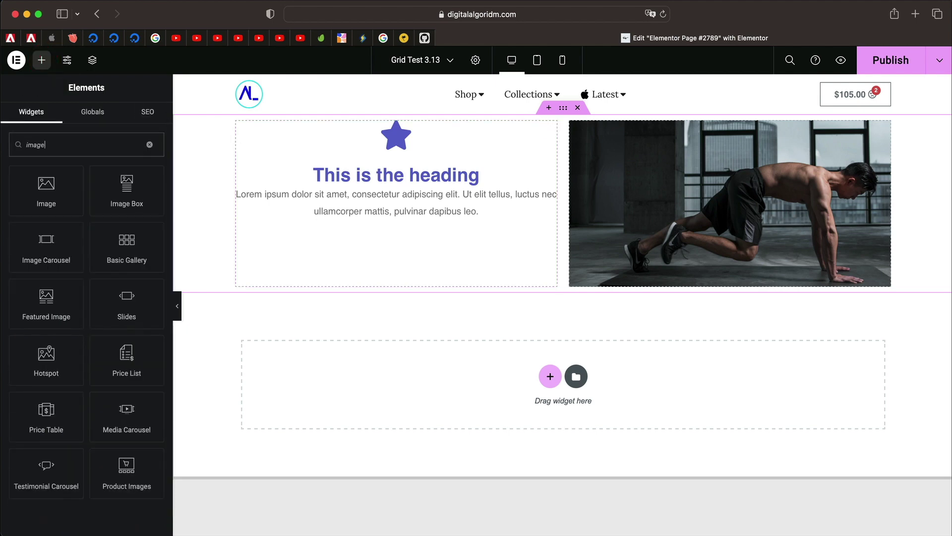
key(BackSpace)
key(BackSpace)
text(call)
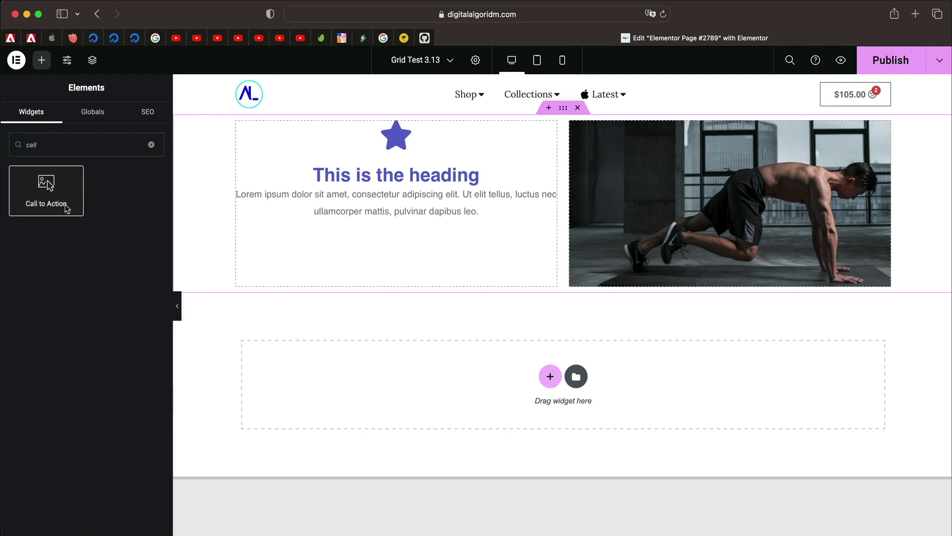
drag(66, 208, 318, 196)
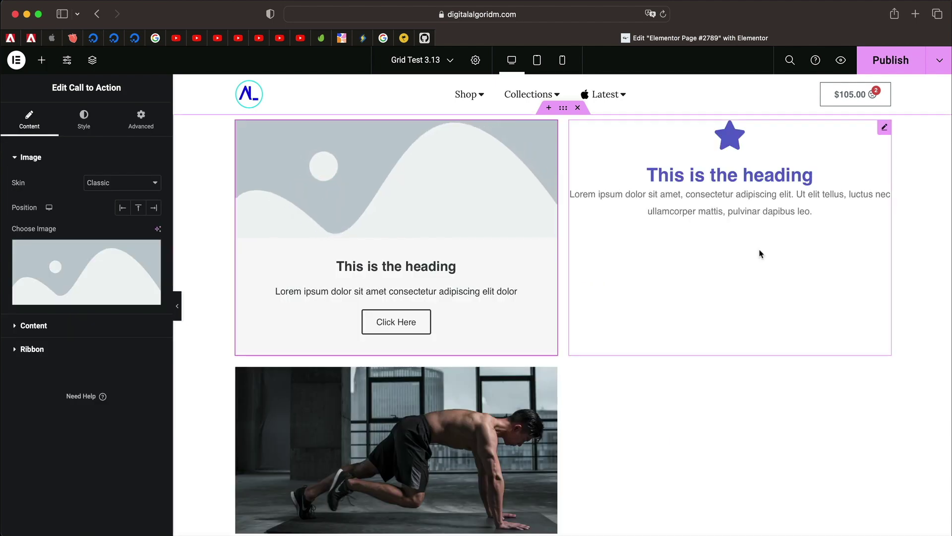
Step: Set the Call to Action's image to 2_Home_Online_Training-Classes_3.jpg from the media library
click(84, 258)
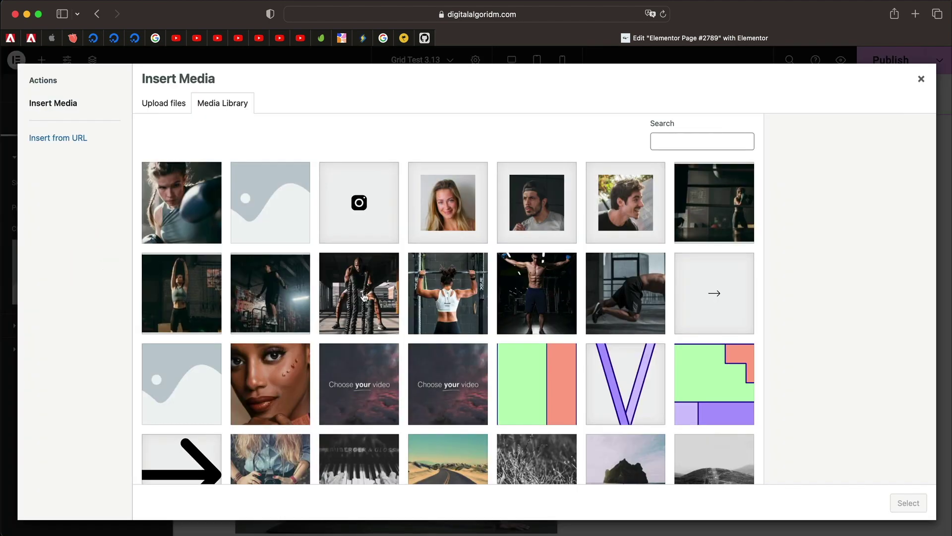
click(364, 297)
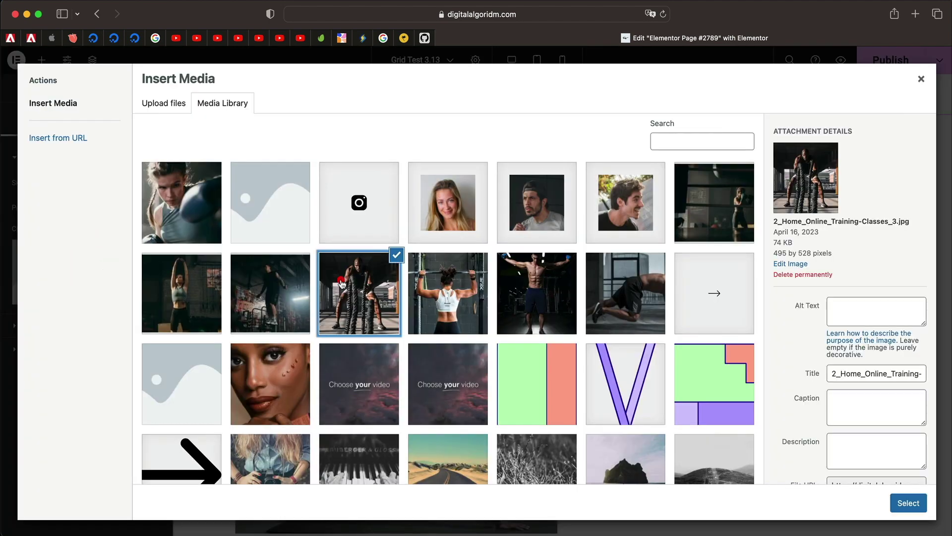
click(908, 502)
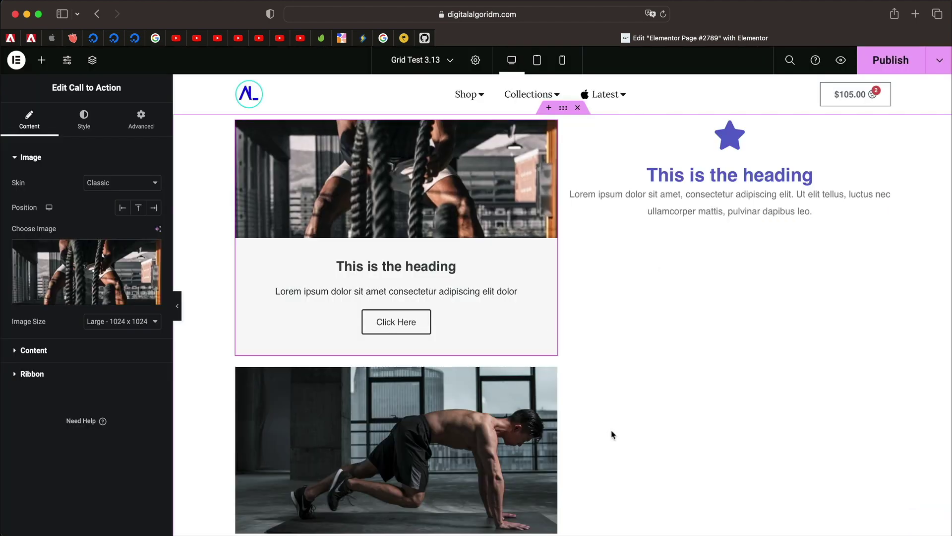
Step: Keep the grid container's content width Boxed and reduce its width to 827 px
click(563, 108)
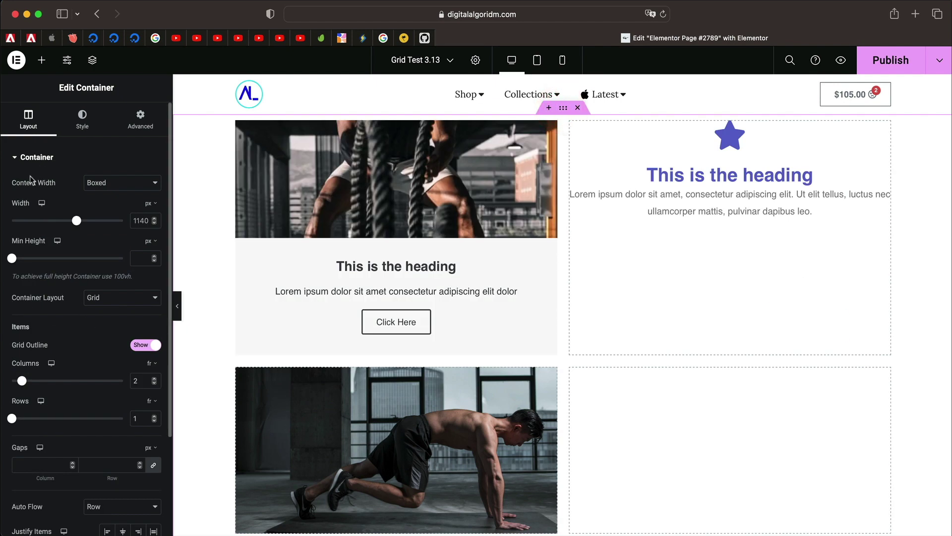
click(119, 184)
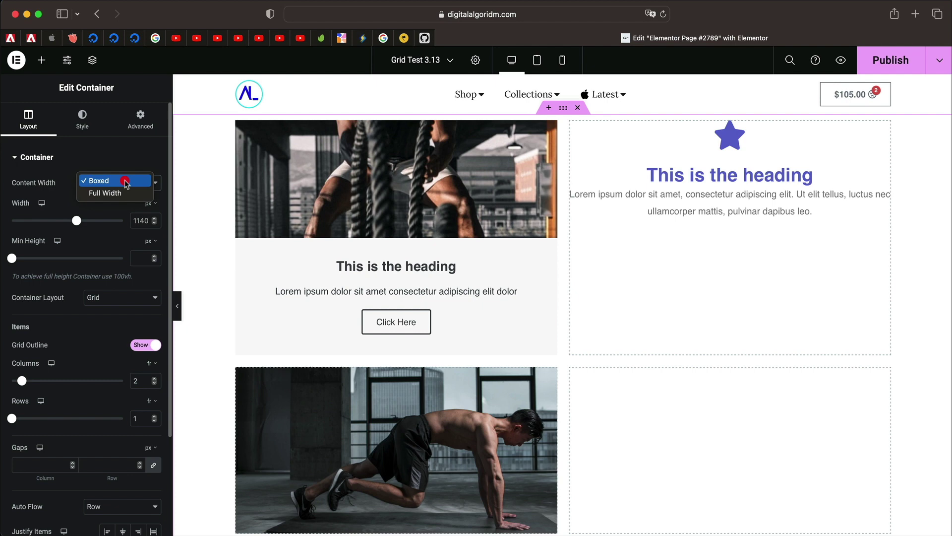
click(122, 182)
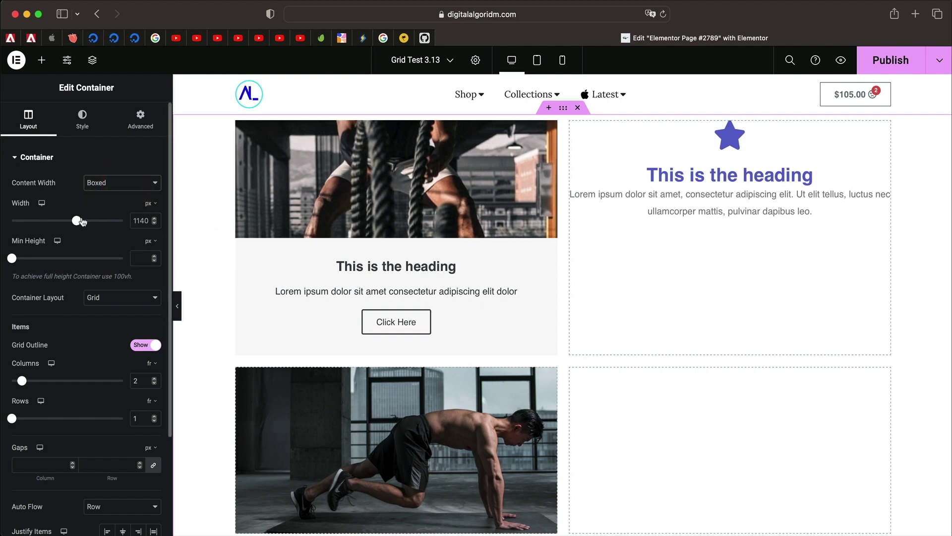
drag(76, 220, 44, 220)
Step: Try the Full Width content width on the grid container, then return it to Boxed
click(119, 183)
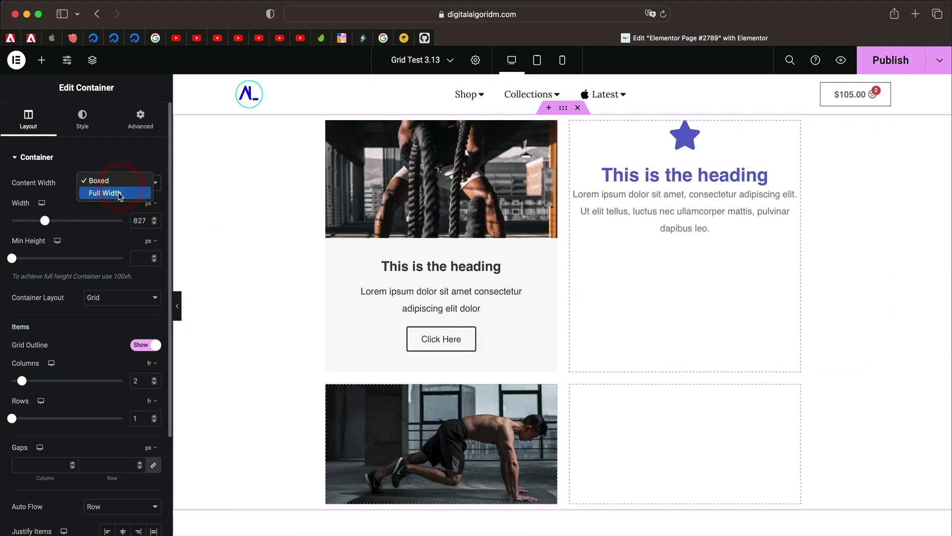
click(121, 192)
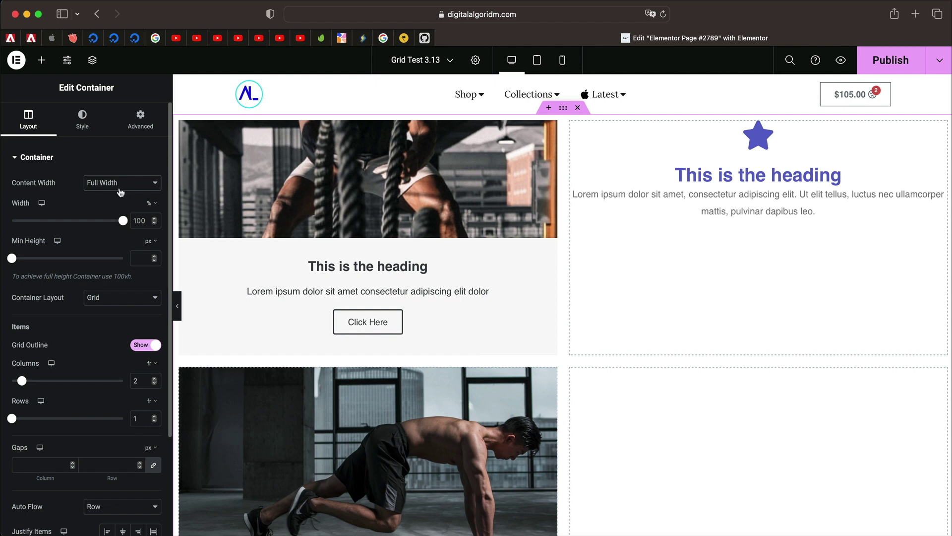
click(124, 186)
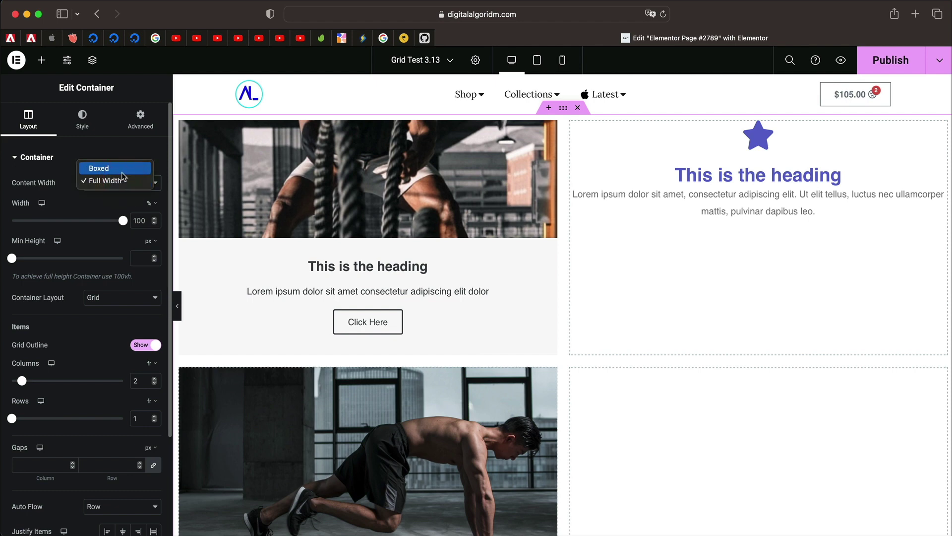
click(122, 171)
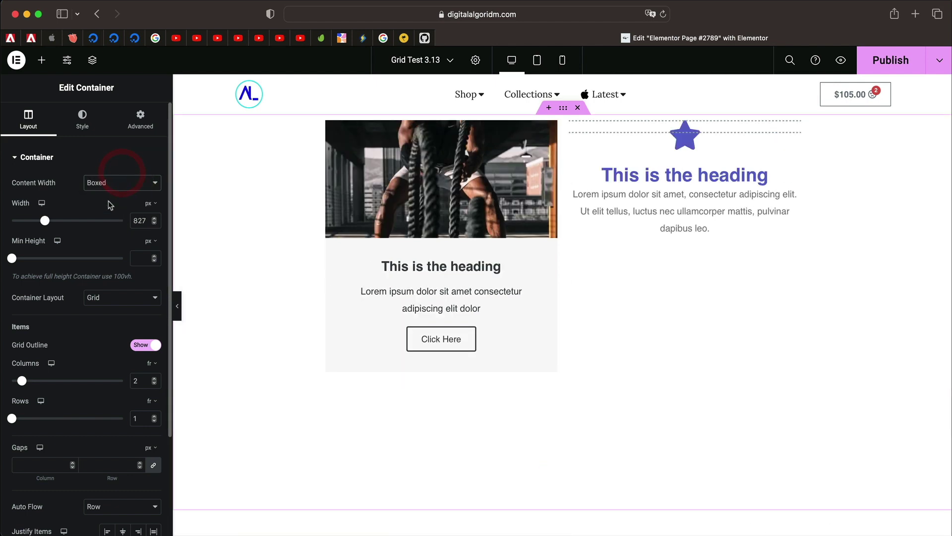
Step: Set the grid container's minimum height to 268 px and check the lower part of the grid
drag(36, 258, 28, 258)
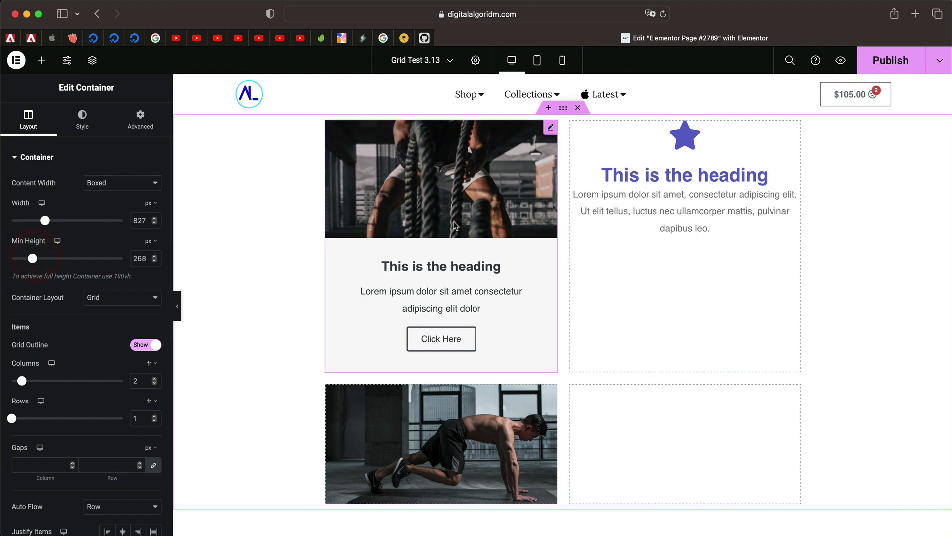
scroll(364, 388, down, 3)
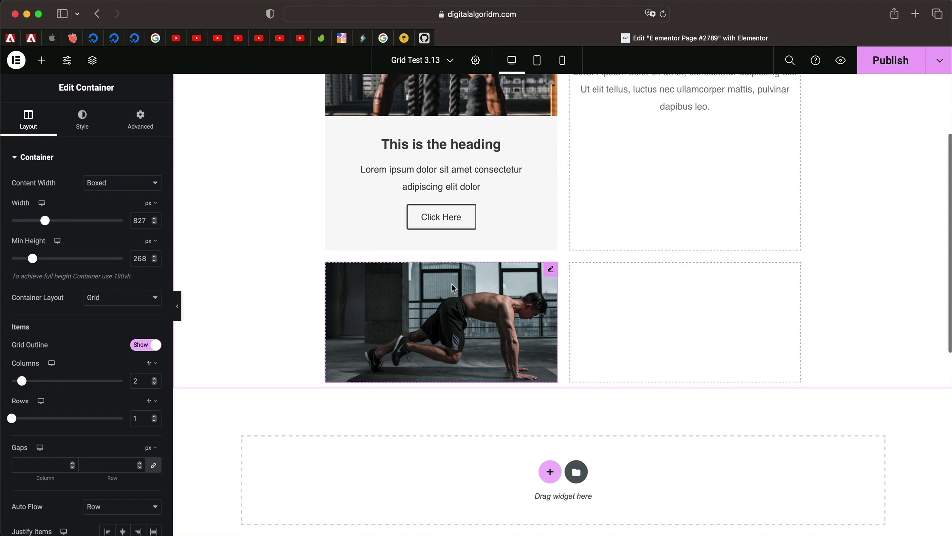
Step: Check the grid container's available layout types and keep Grid
scroll(445, 417, up, 3)
click(128, 296)
click(129, 296)
click(128, 296)
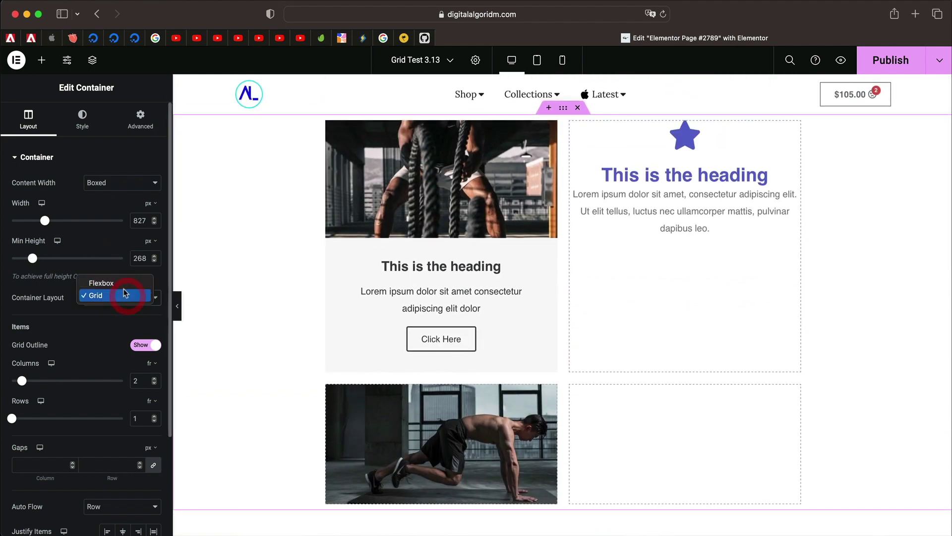
click(124, 296)
Step: Set the grid container to 3 columns and 2 rows in fr units and check the resulting cells
scroll(90, 325, down, 2)
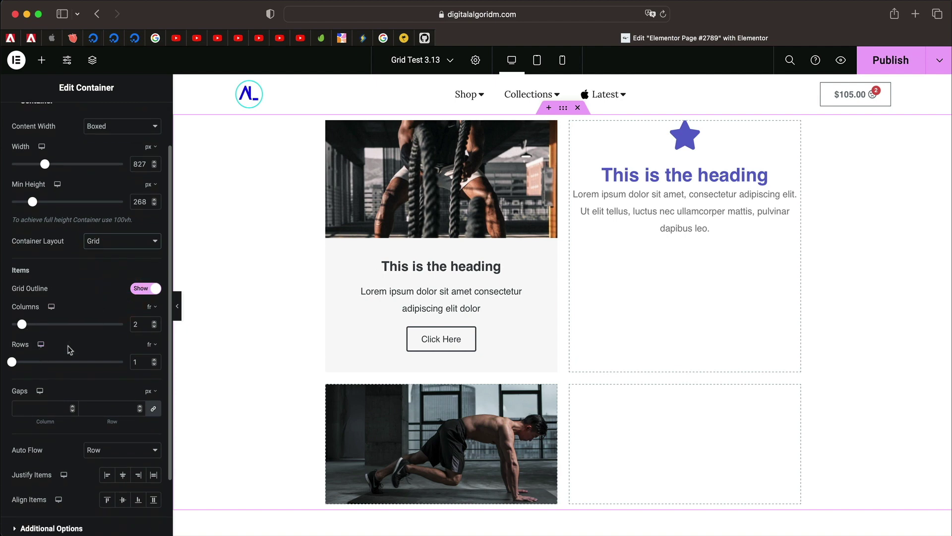
double_click(142, 323)
double_click(140, 324)
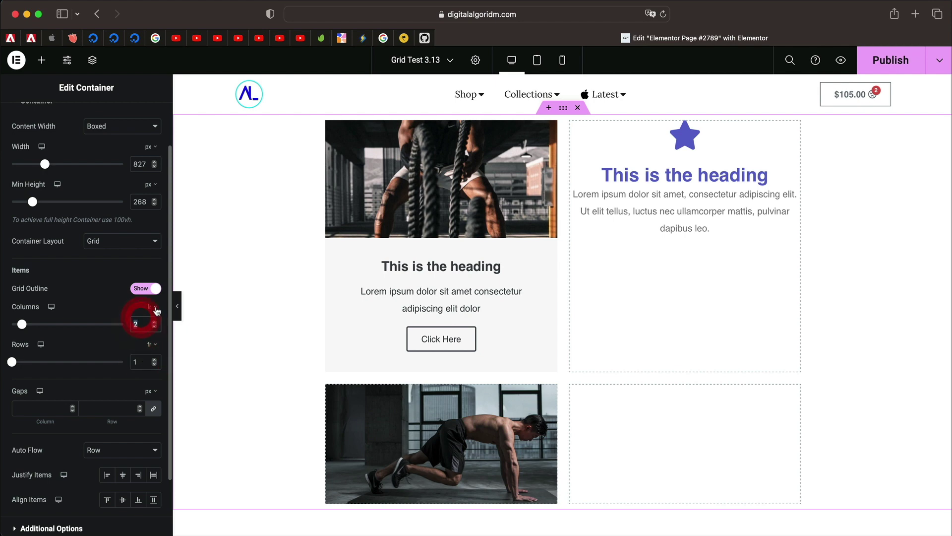
click(156, 309)
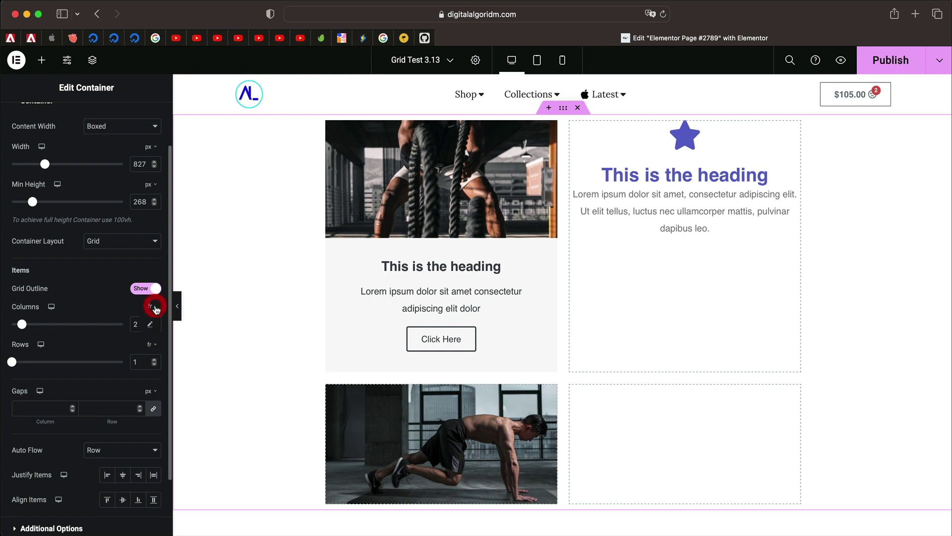
click(156, 309)
double_click(138, 326)
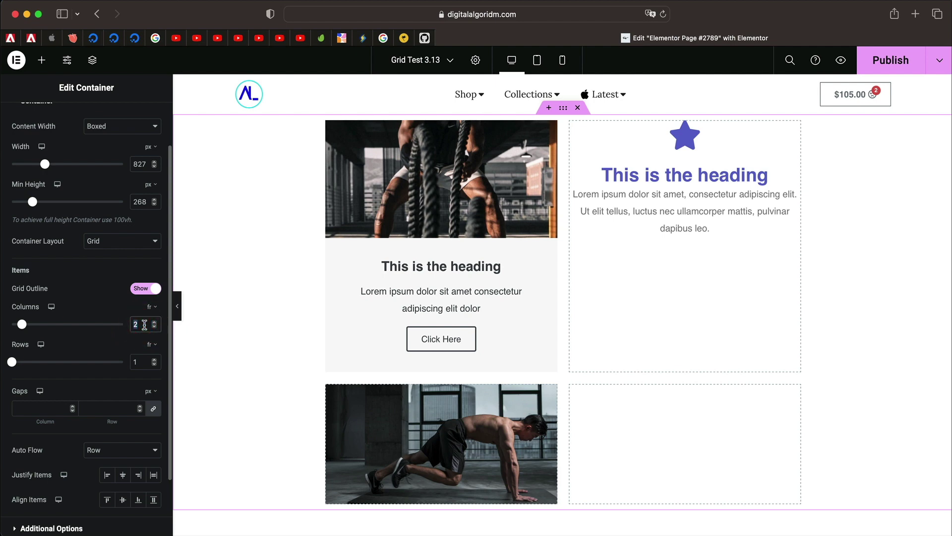
key(BackSpace)
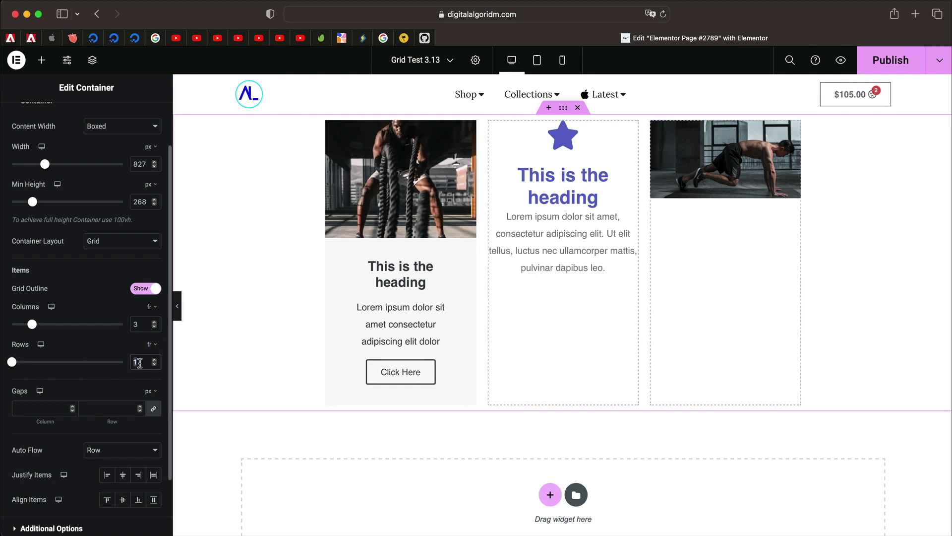
text(2)
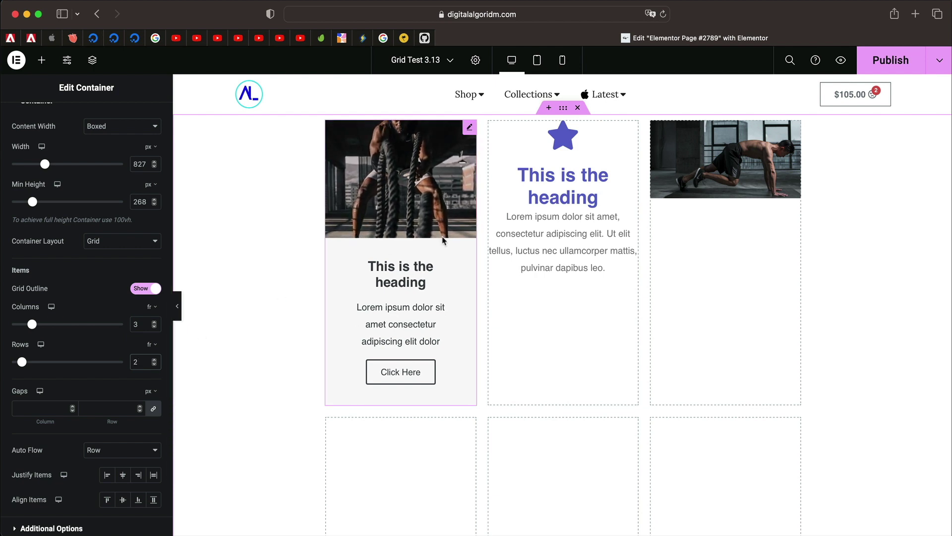
scroll(374, 235, down, 1)
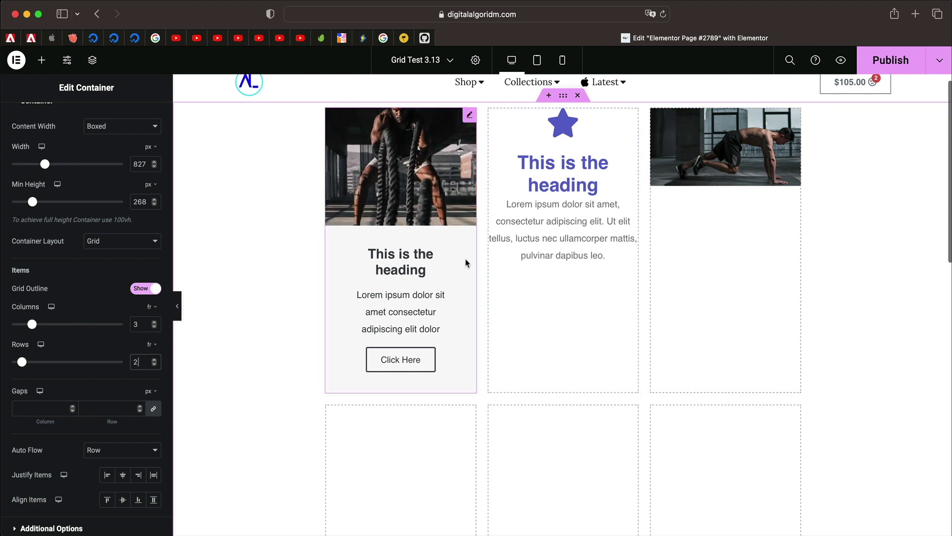
scroll(736, 251, down, 5)
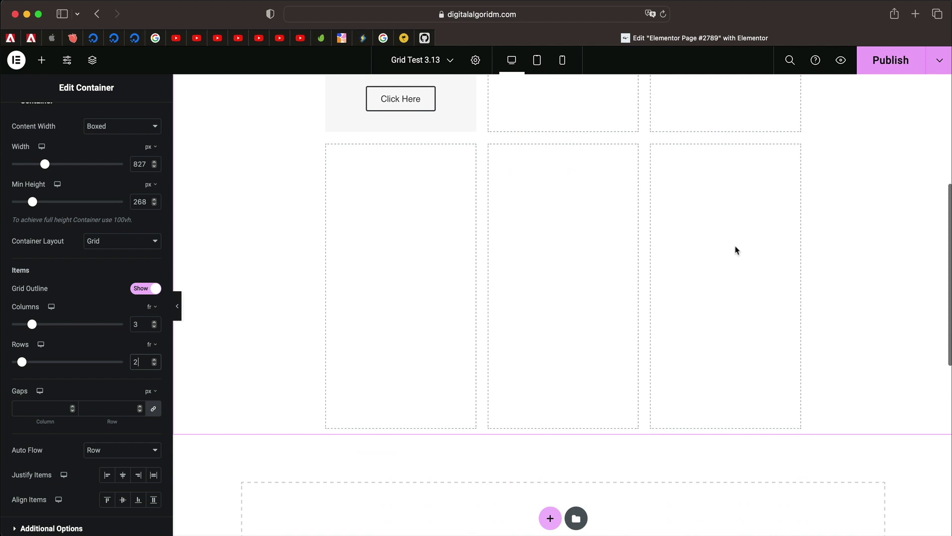
scroll(735, 251, down, 1)
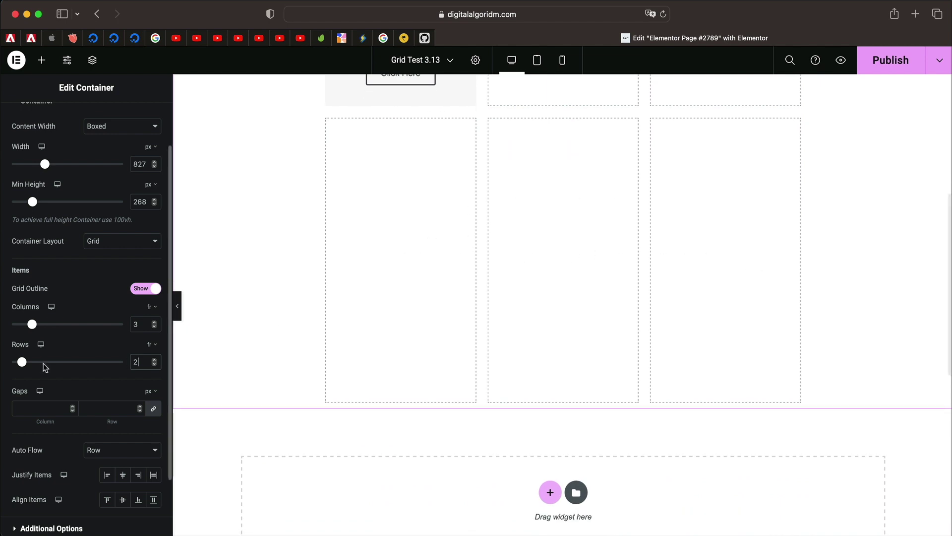
click(144, 358)
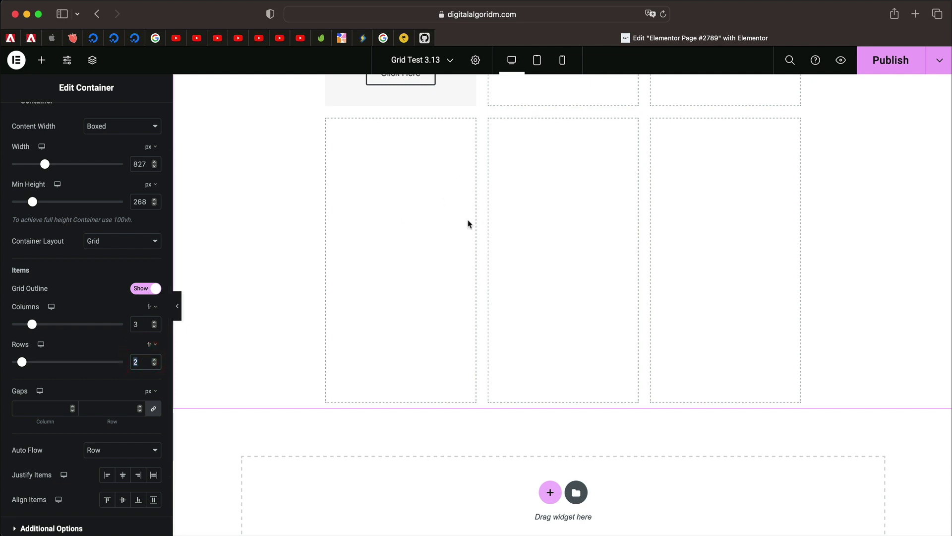
scroll(456, 261, up, 6)
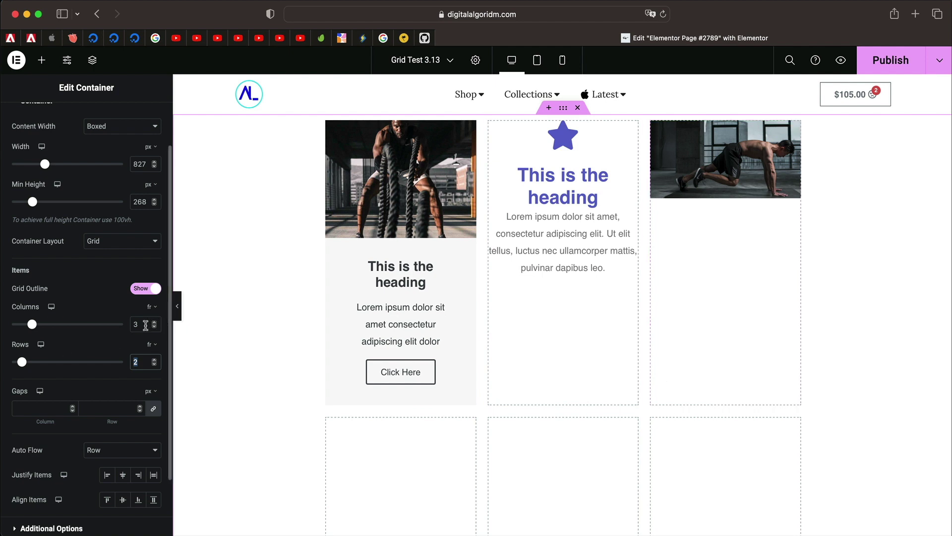
double_click(145, 325)
Step: Duplicate the Call to Action widget twice to fill the first row of the grid
click(42, 60)
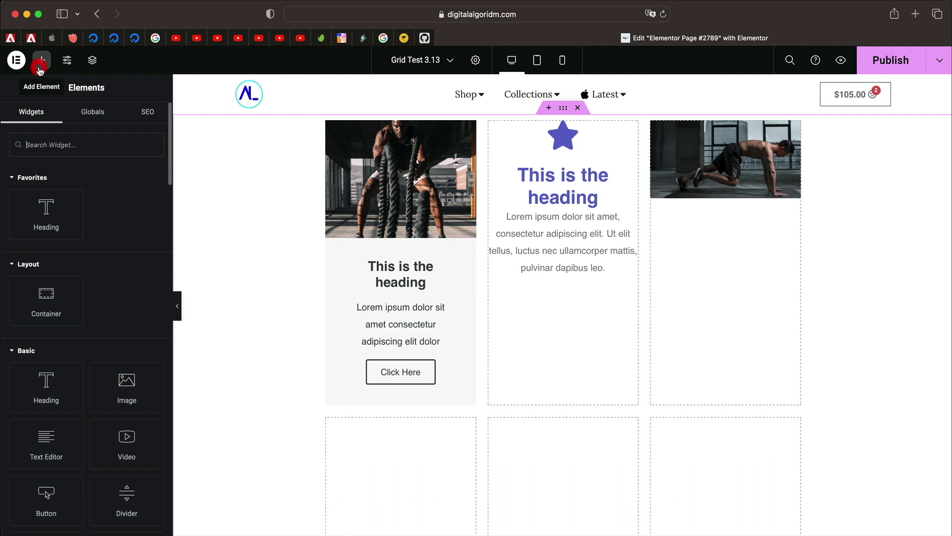
right_click(406, 184)
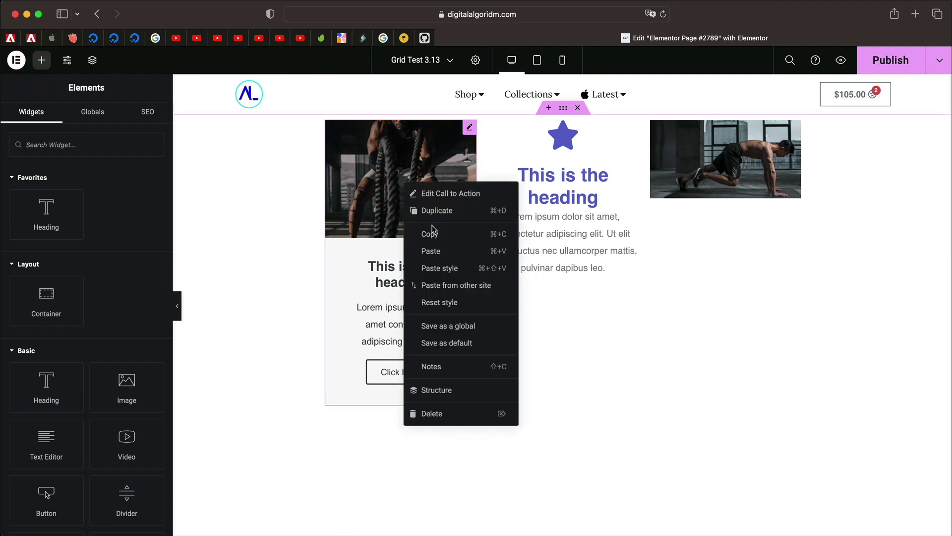
click(438, 212)
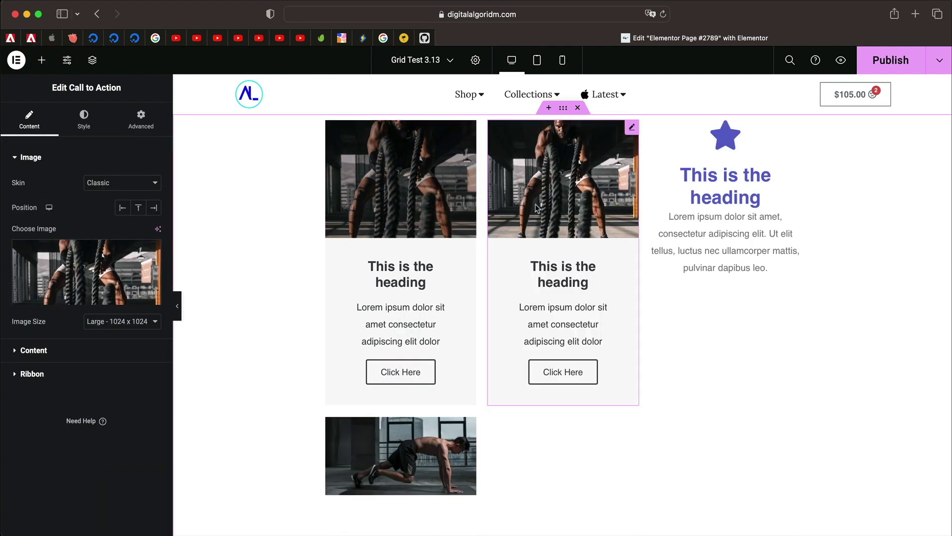
scroll(577, 176, down, 1)
right_click(576, 174)
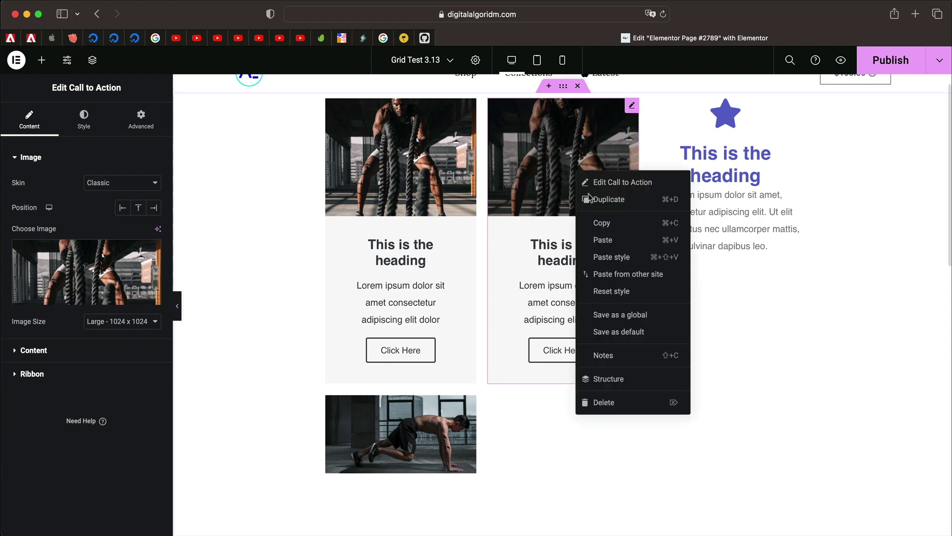
click(590, 198)
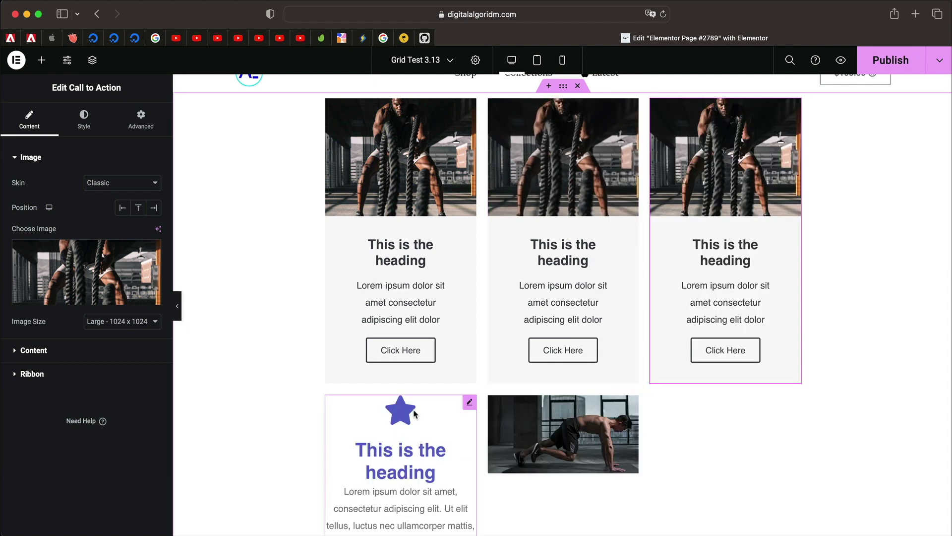
Step: Duplicate the Icon Box widget twice to fill the second row of the grid
right_click(416, 409)
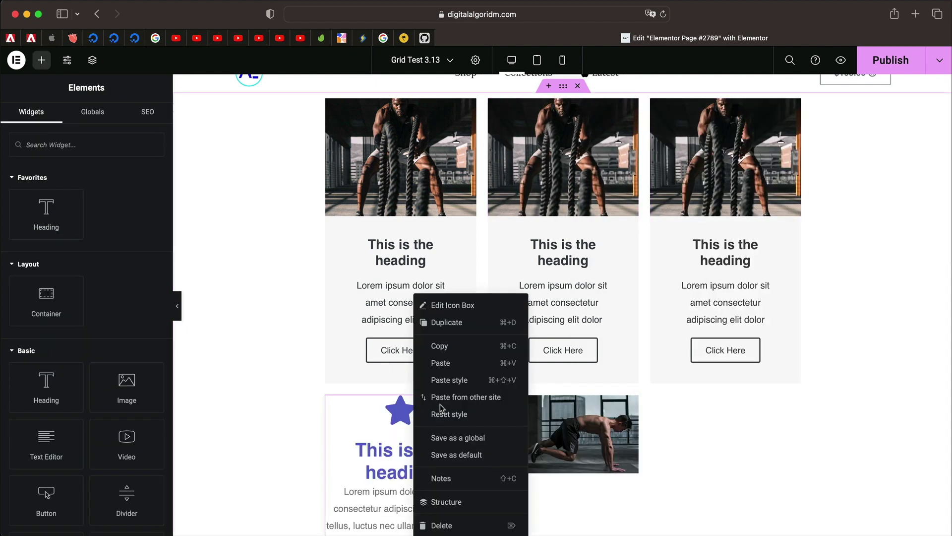
click(451, 324)
right_click(590, 395)
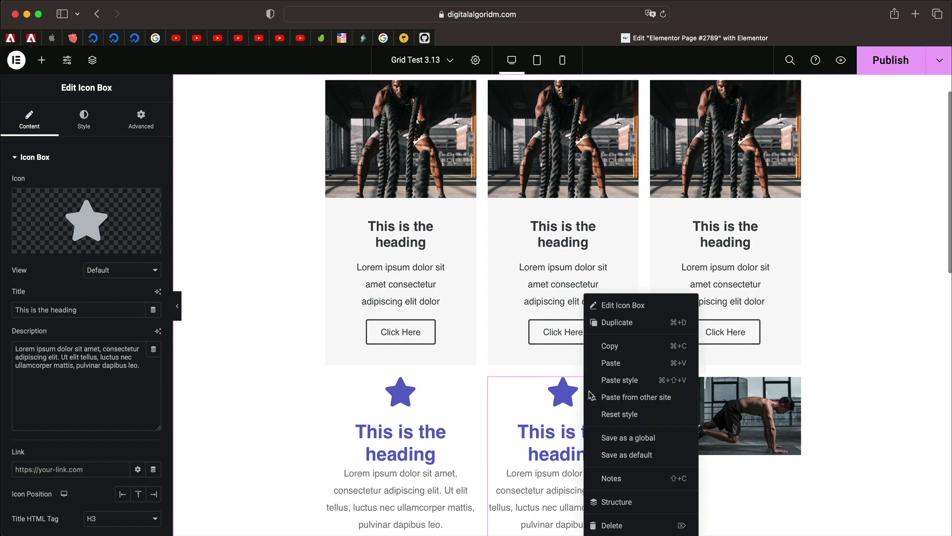
click(613, 321)
scroll(524, 353, down, 3)
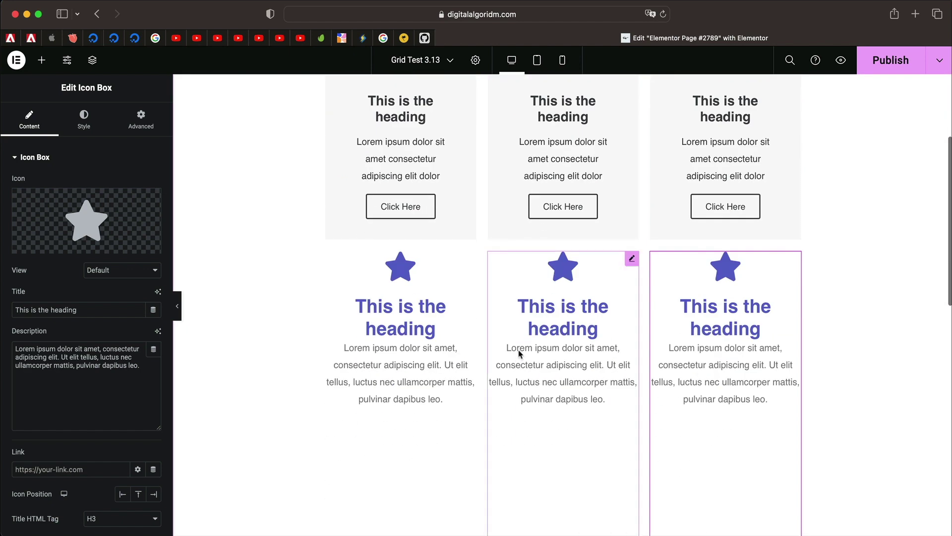
scroll(567, 166, up, 5)
Step: Select the grid container and examine how its widgets flow across the rows, including the one holding the image
click(563, 109)
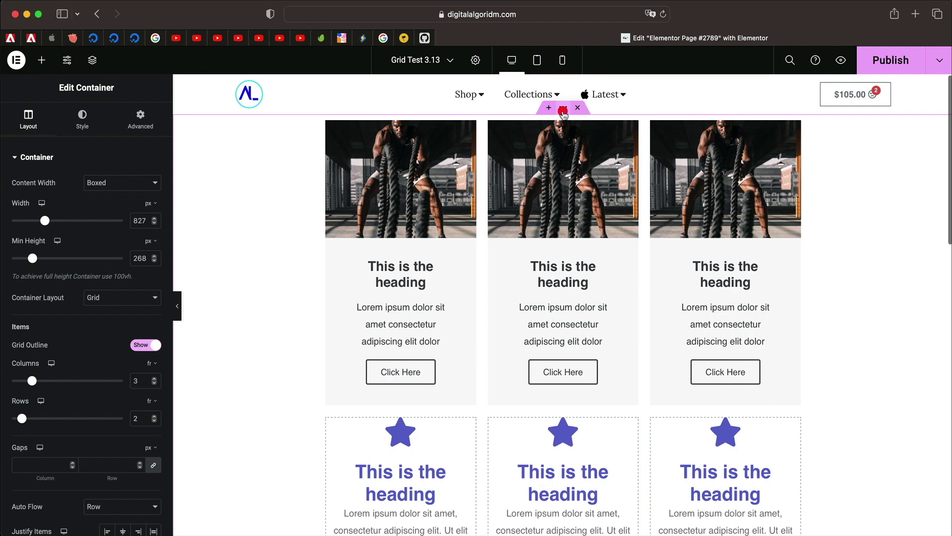
scroll(422, 392, down, 7)
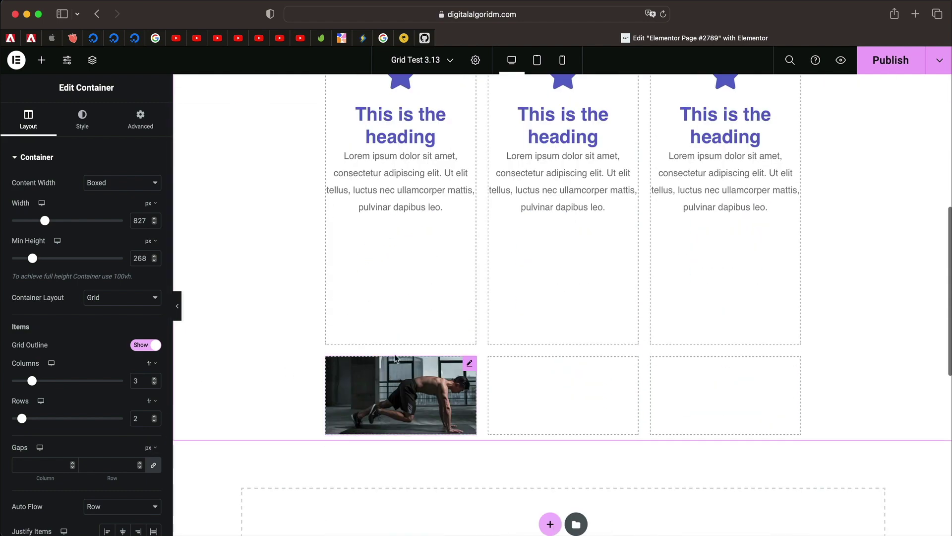
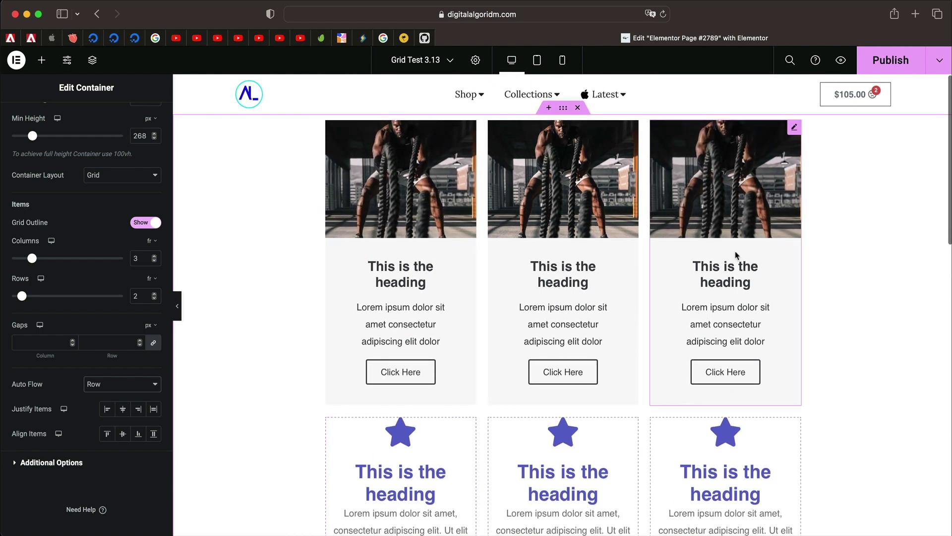
scroll(563, 307, down, 7)
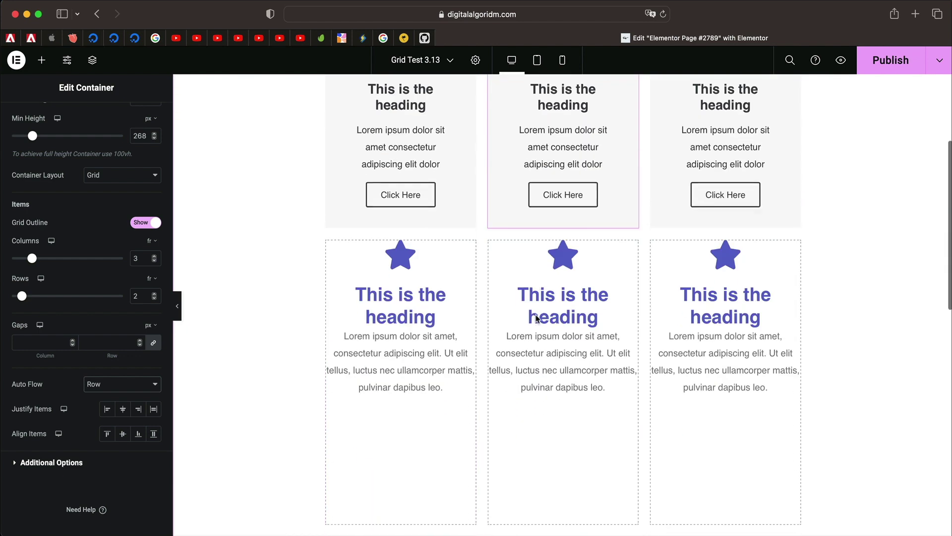
scroll(536, 317, down, 4)
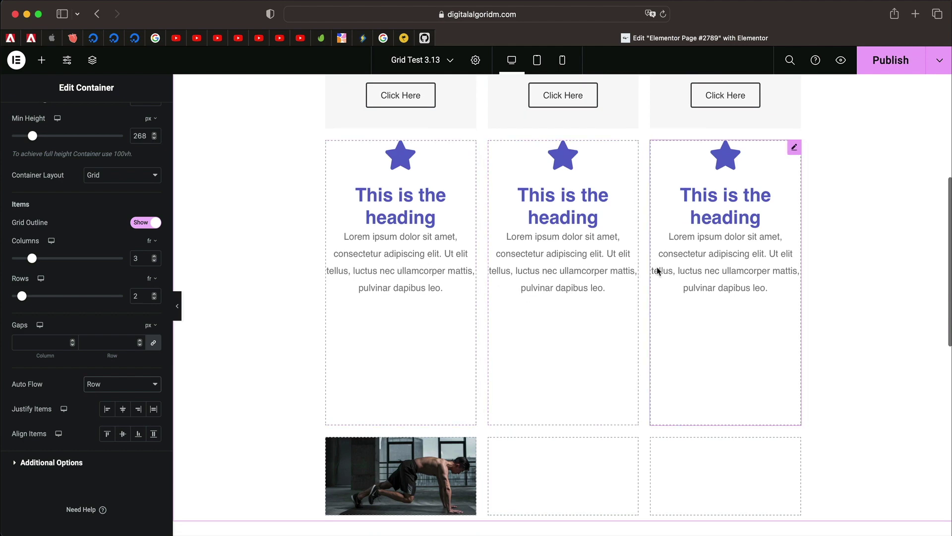
scroll(603, 343, down, 4)
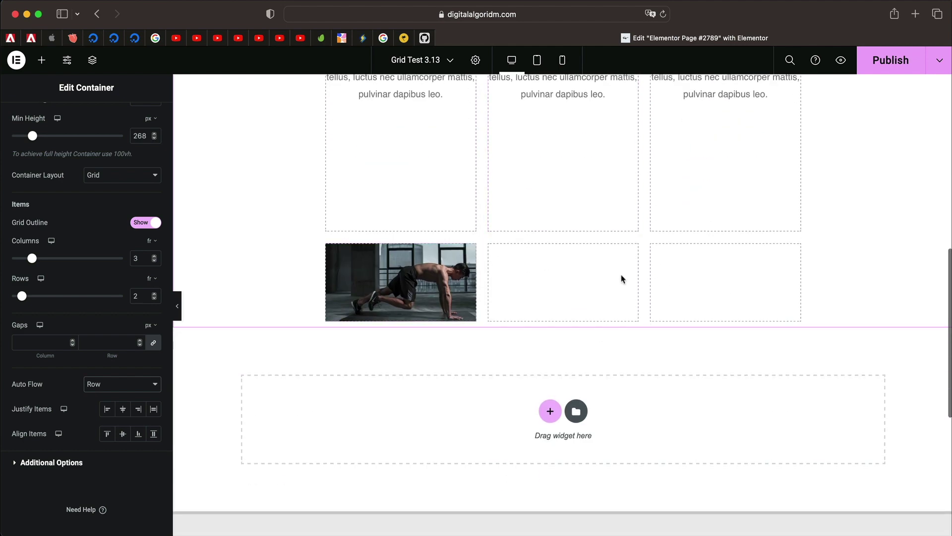
scroll(619, 277, up, 3)
scroll(622, 278, up, 6)
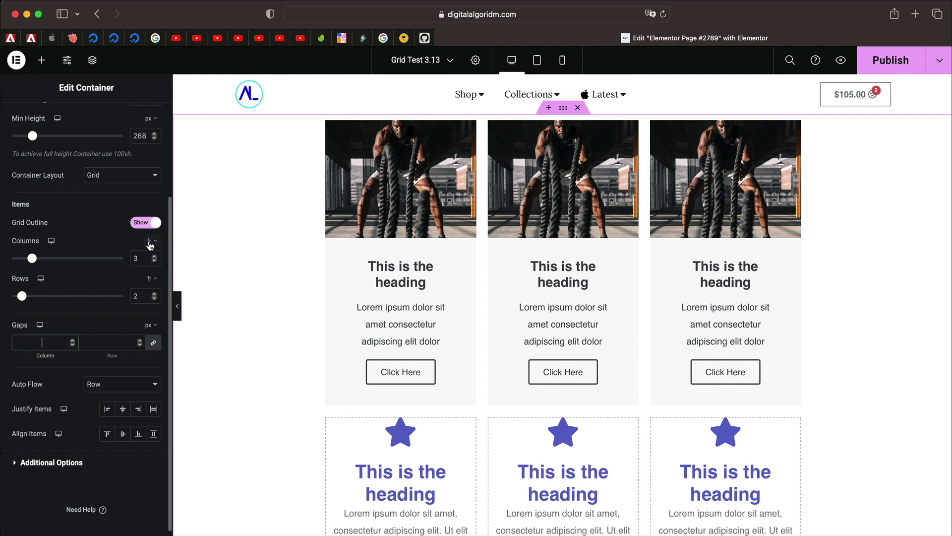
Step: Set the grid container to 4 columns, keep 2 rows, and check how the widgets are distributed
double_click(140, 255)
text(4)
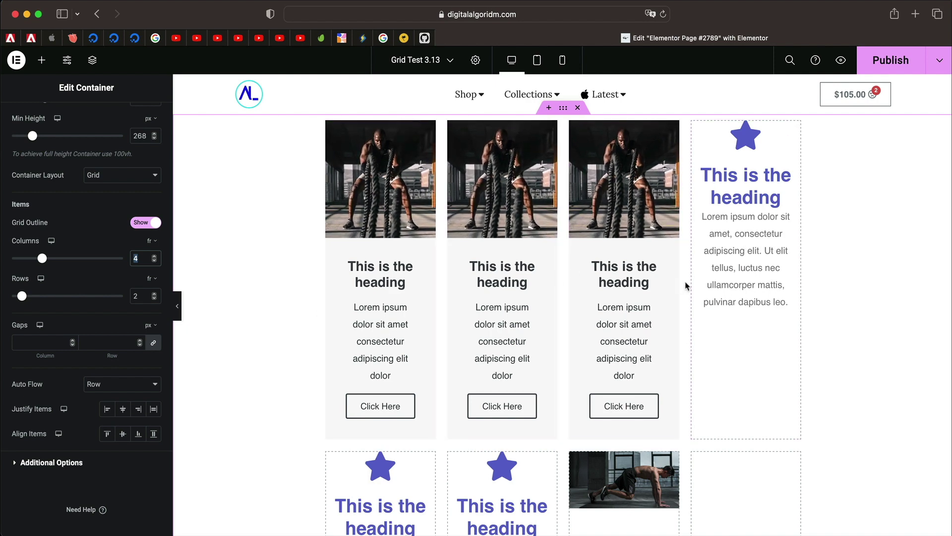
double_click(142, 296)
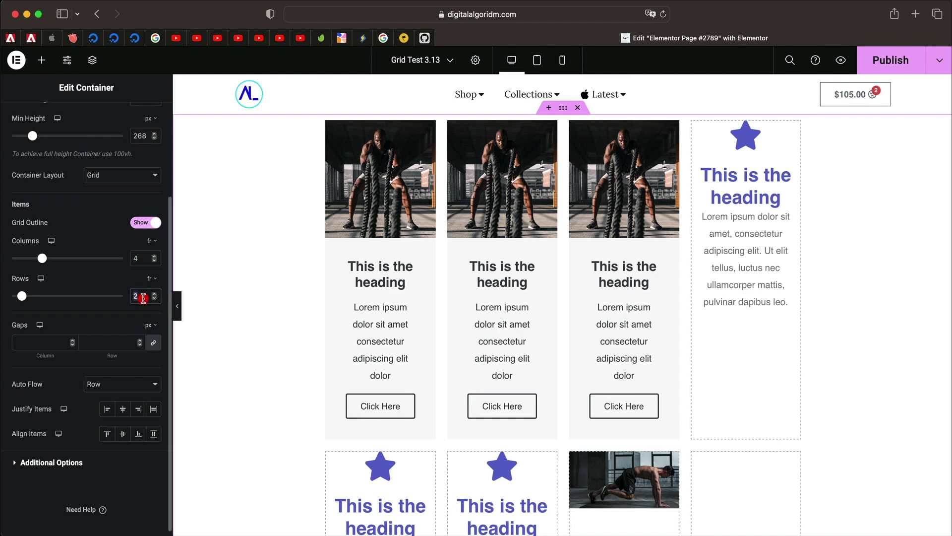
text(1)
key(BackSpace)
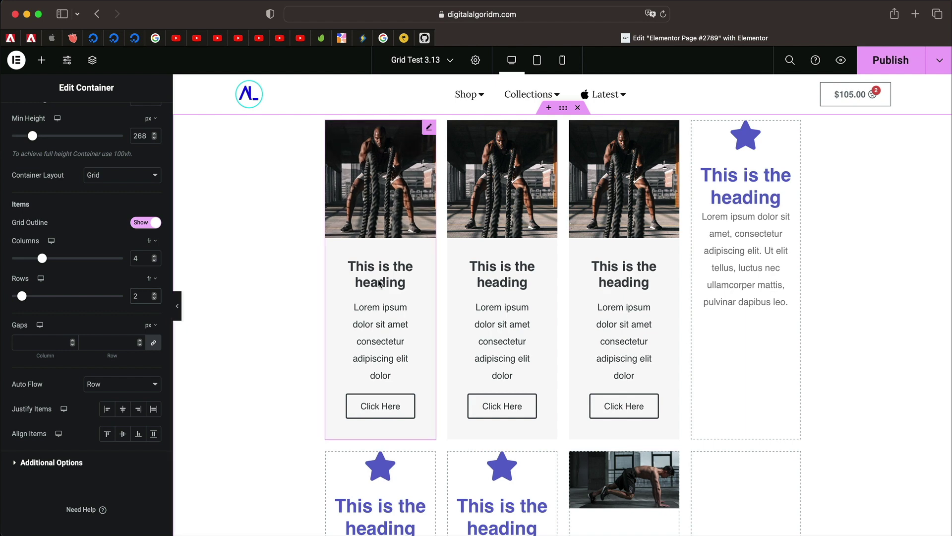
scroll(470, 256, down, 5)
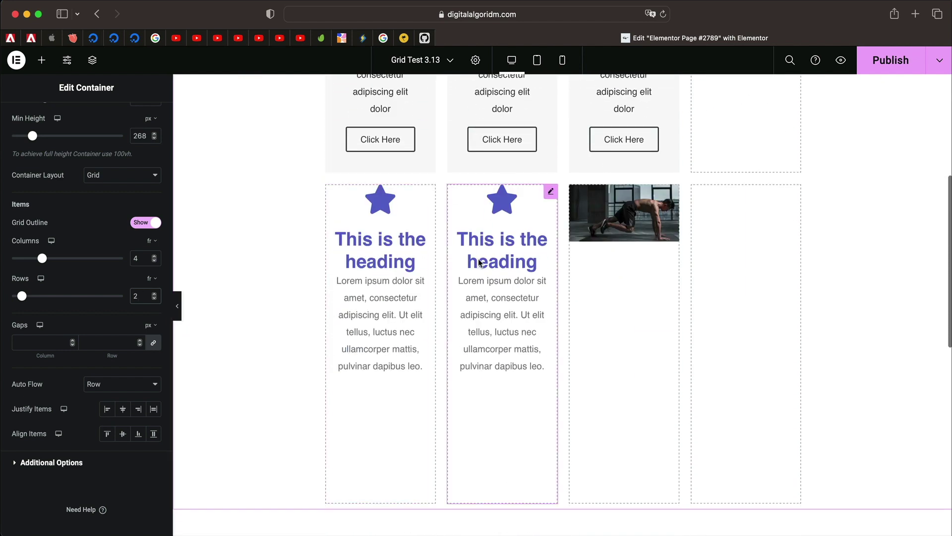
scroll(470, 256, up, 5)
scroll(465, 185, down, 1)
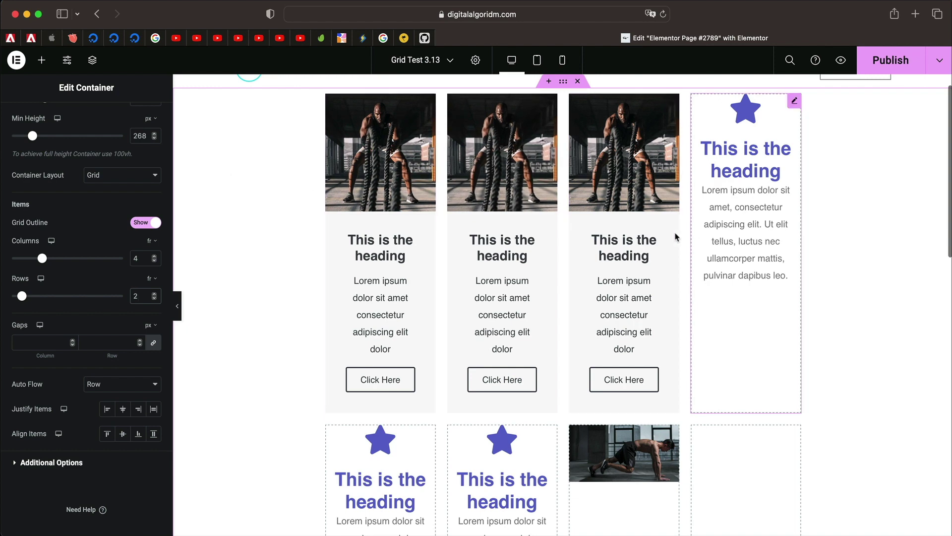
scroll(489, 273, down, 6)
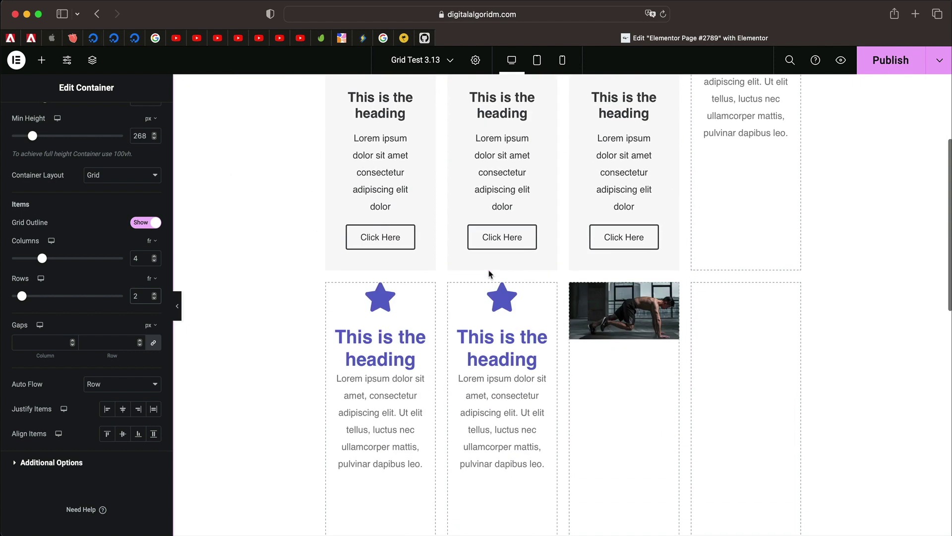
scroll(489, 351, up, 2)
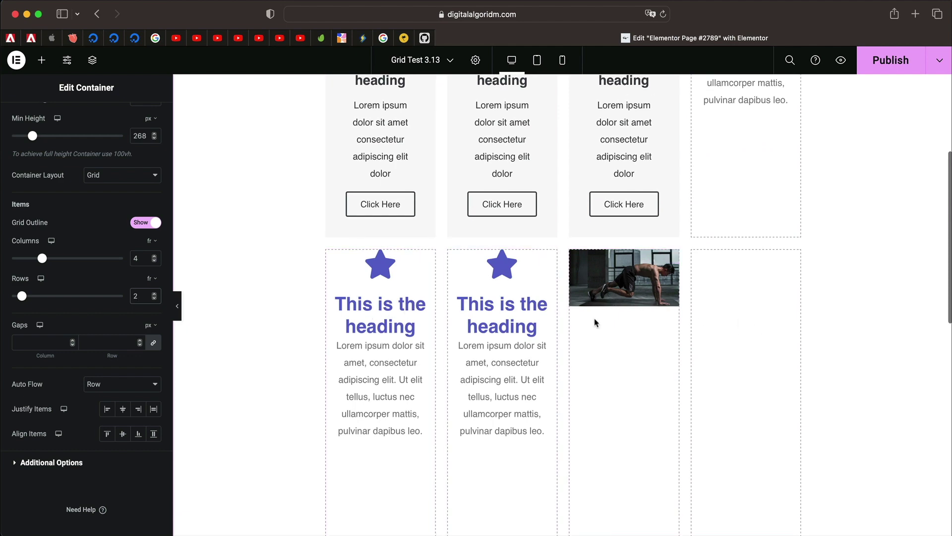
scroll(542, 265, up, 4)
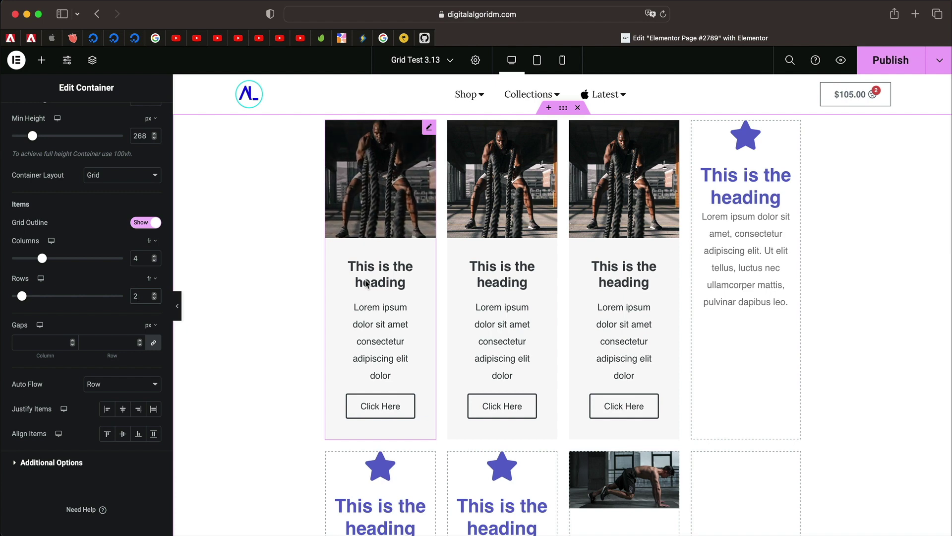
Step: Switch the grid's columns to a custom unit, define them as 100px 100px, and check how the widgets flow
click(153, 242)
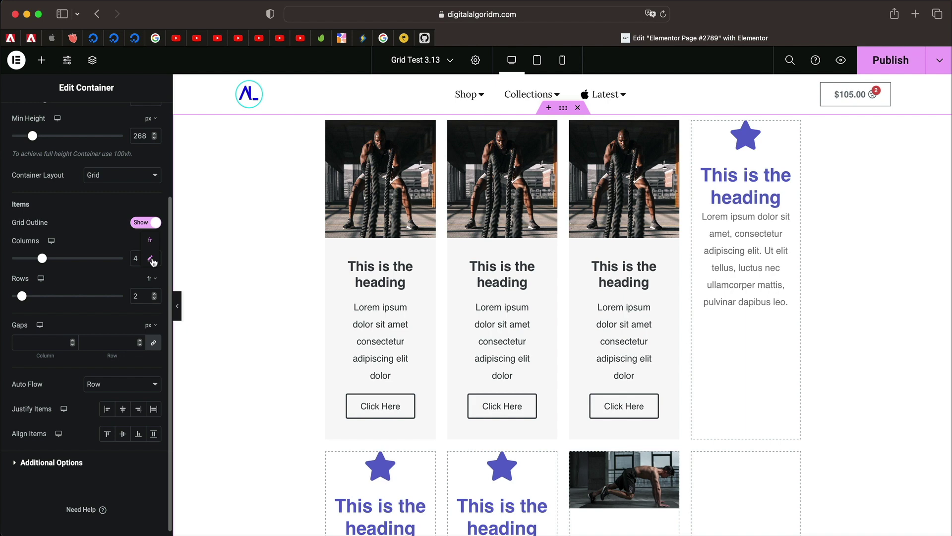
click(150, 258)
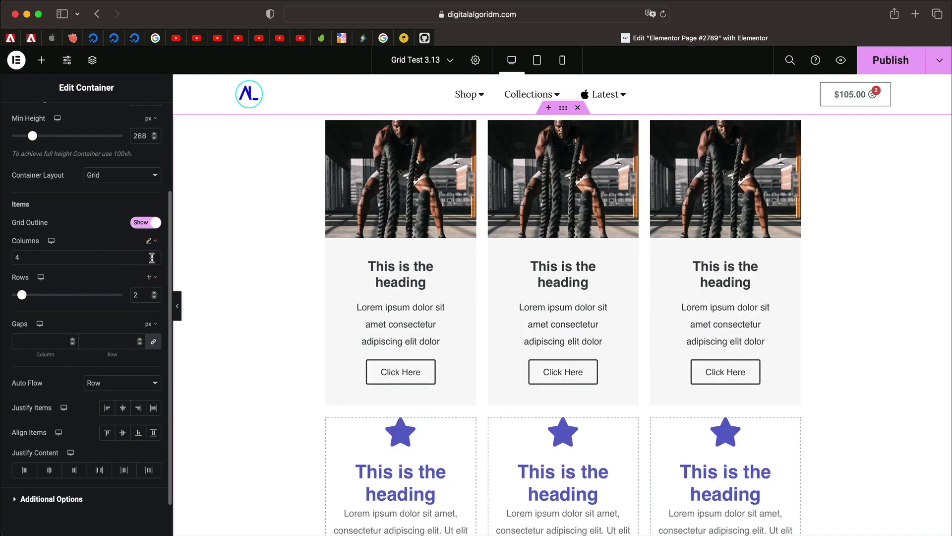
click(94, 252)
click(150, 253)
click(57, 251)
double_click(48, 254)
key(BackSpace)
click(41, 258)
text(100px)
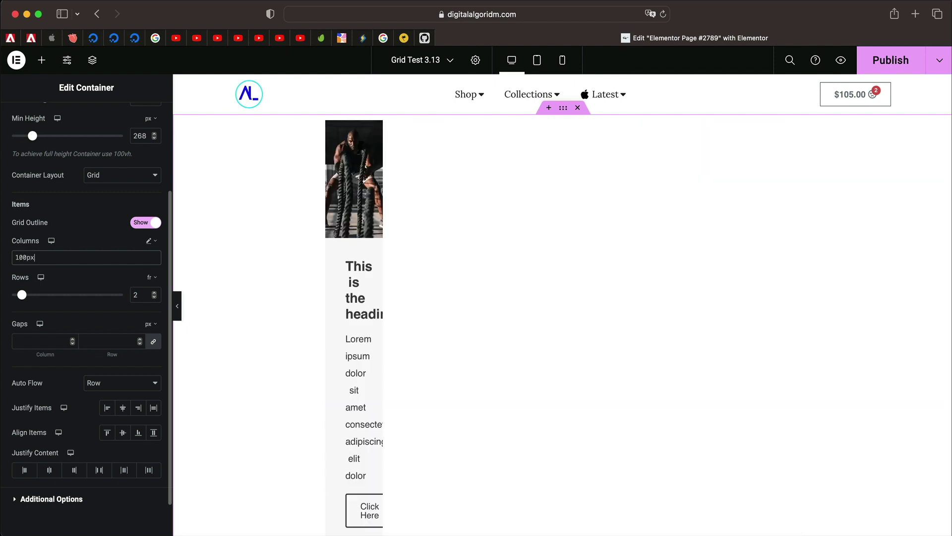
text( 100px)
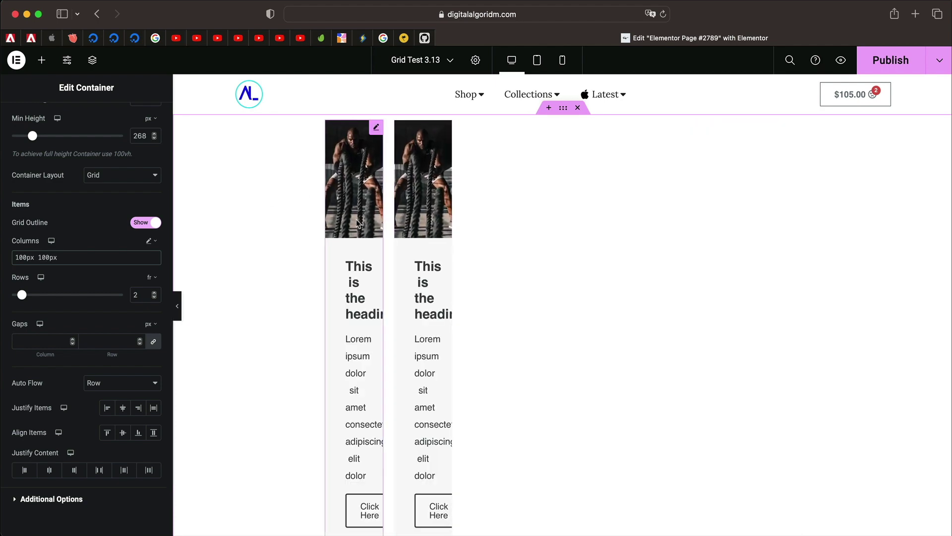
scroll(356, 219, down, 6)
scroll(356, 223, down, 3)
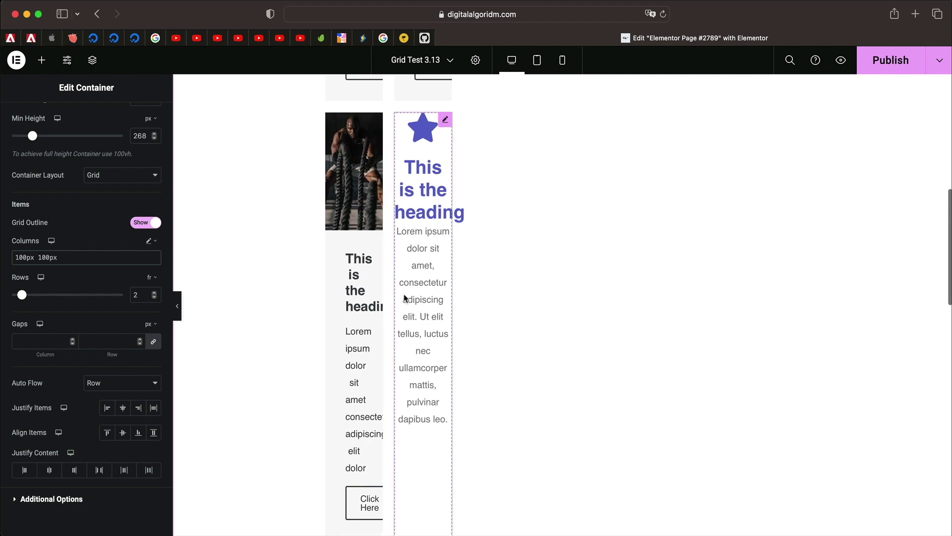
scroll(404, 300, down, 7)
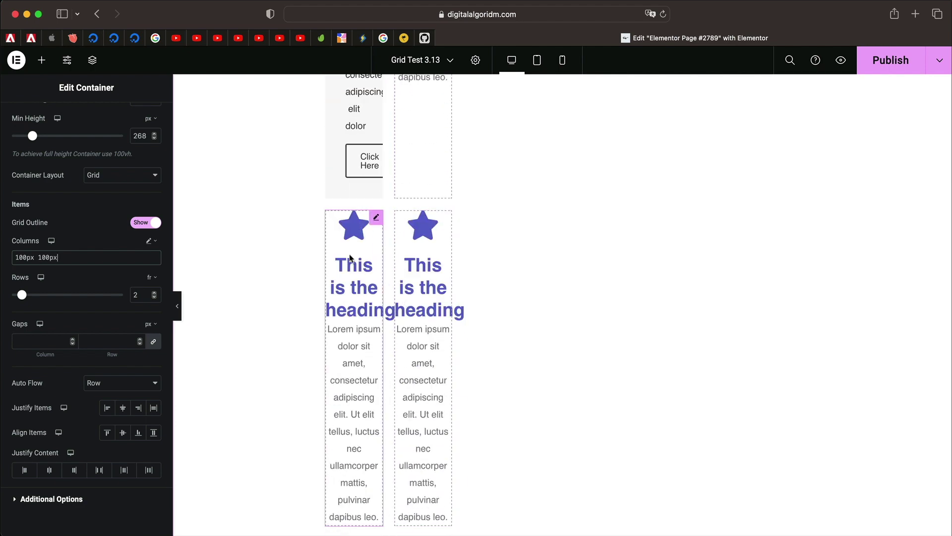
Step: Add a third custom column of 100px to the grid and widen it to 200px
double_click(48, 257)
scroll(350, 251, up, 10)
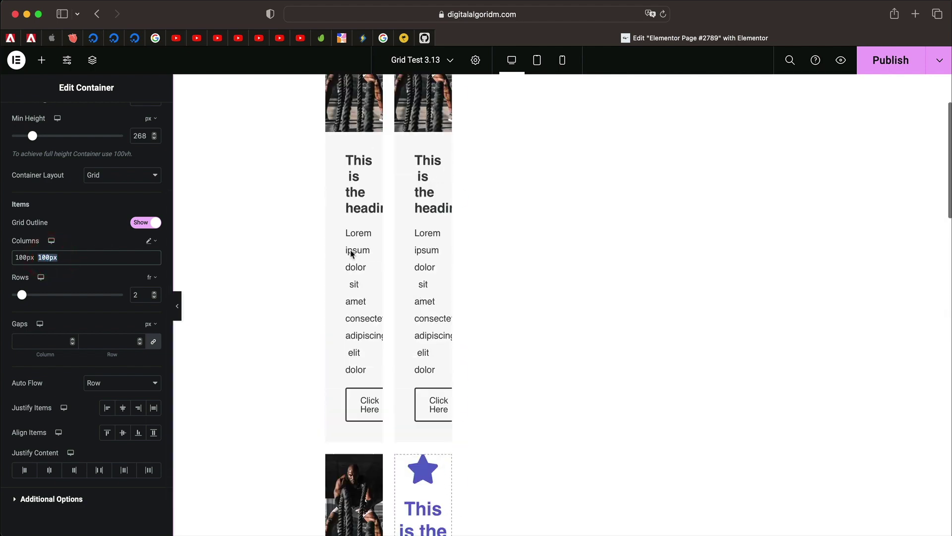
click(78, 257)
text(100px)
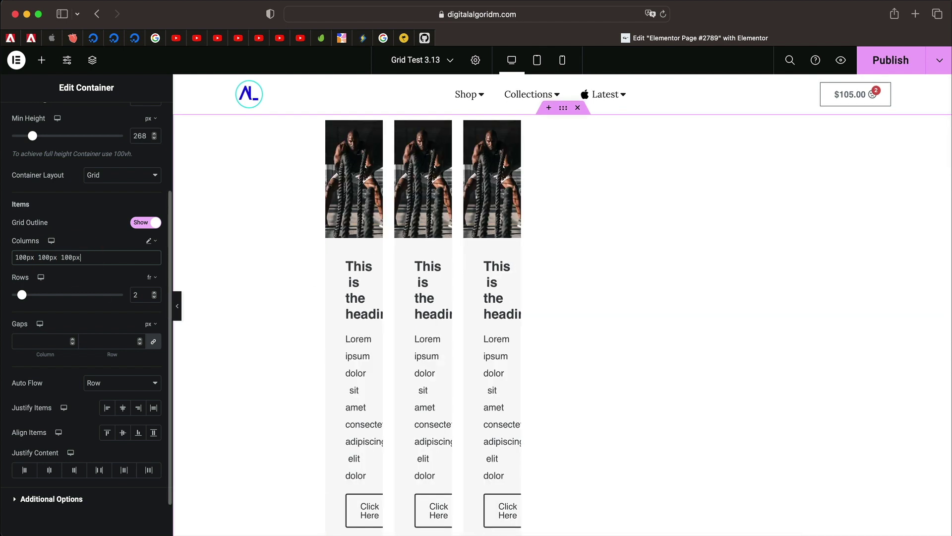
click(66, 257)
key(BackSpace)
text(2)
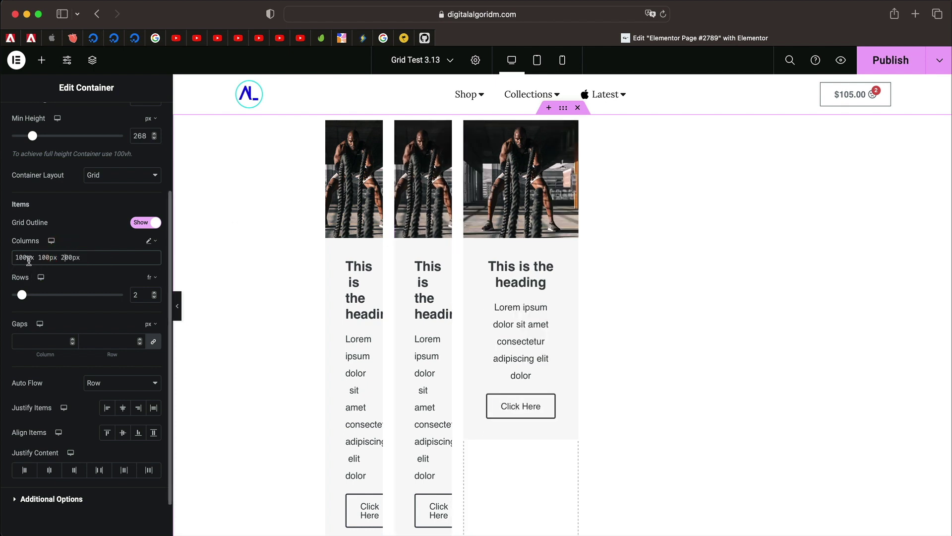
Step: Set the first custom column's width to 200px and increase it to 300px
double_click(23, 256)
double_click(47, 256)
double_click(71, 257)
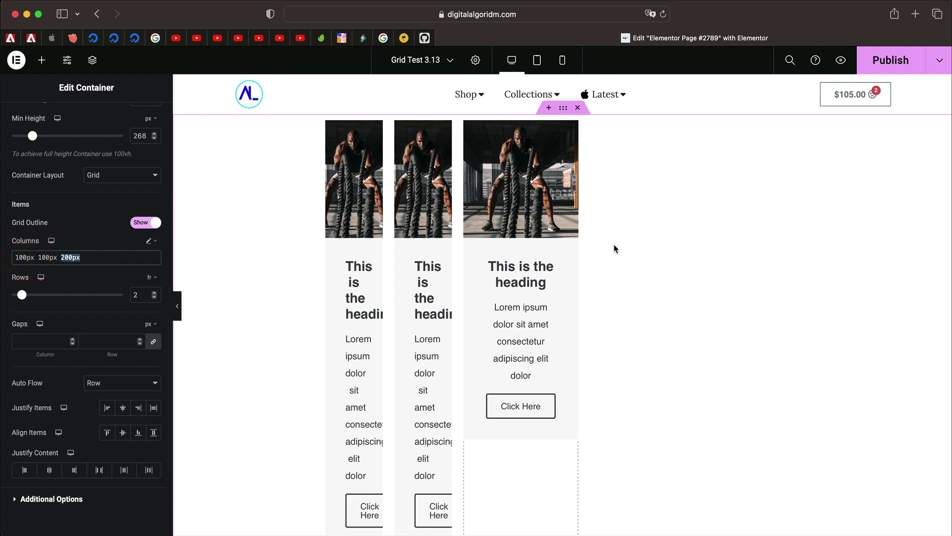
double_click(20, 257)
text(200)
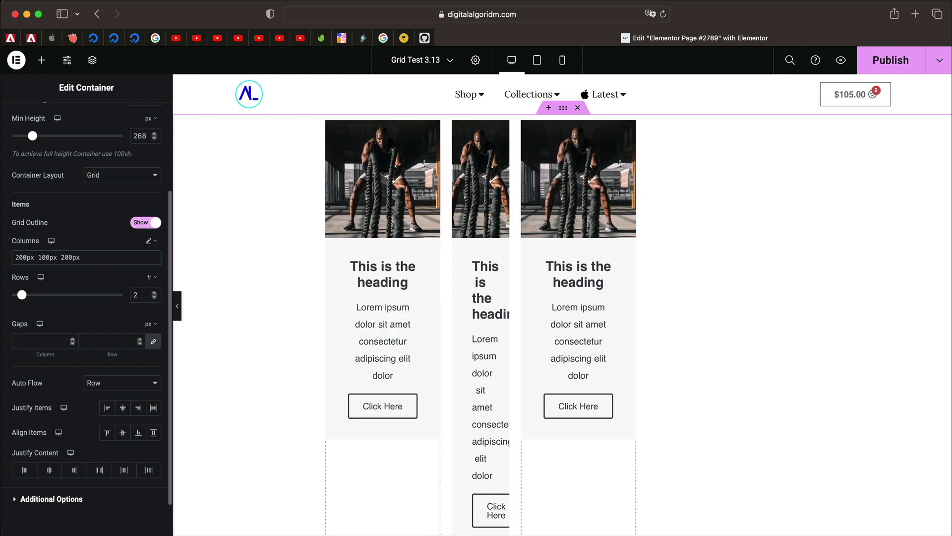
key(BackSpace)
text(3)
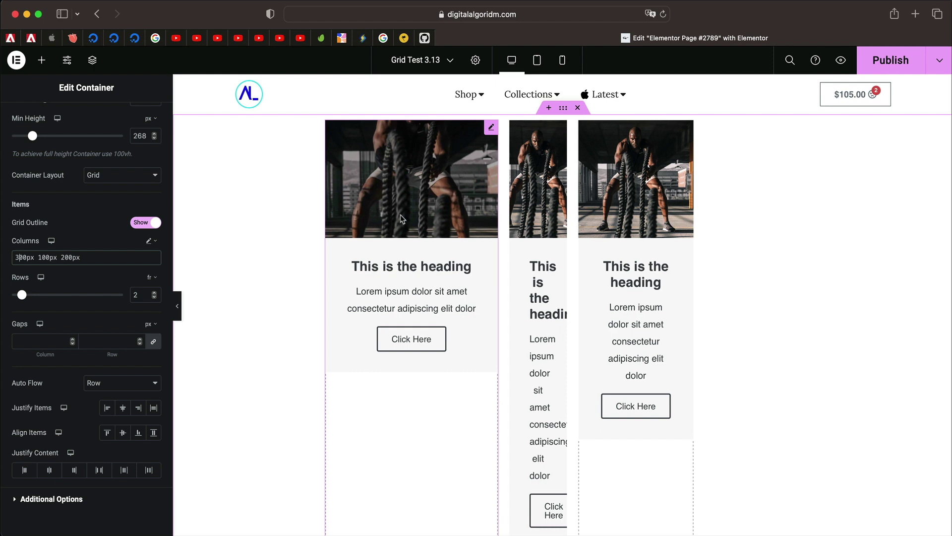
Step: Replace the third custom column's width with 50%
click(47, 258)
click(69, 258)
click(93, 255)
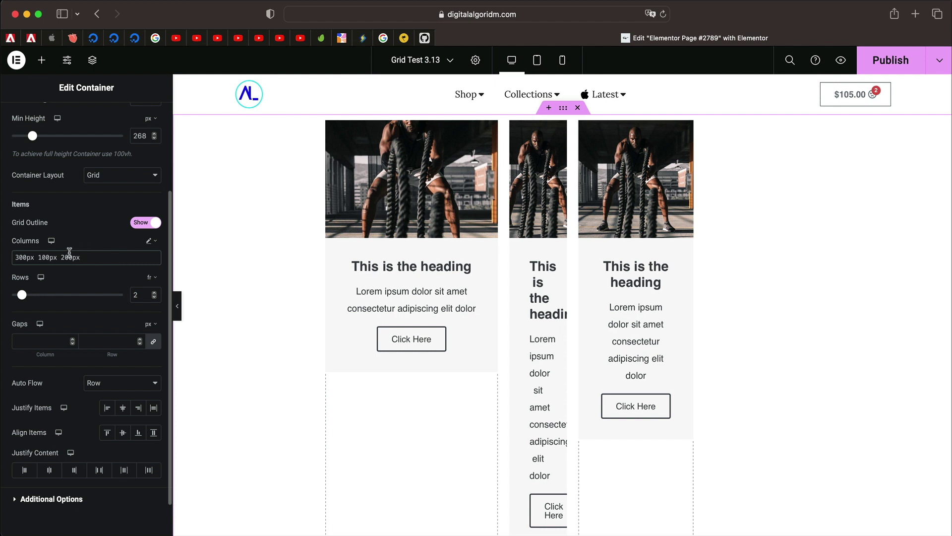
key(BackSpace)
key(BackSpace)
key(BackSpace)
key(BackSpace)
key(BackSpace)
key(BackSpace)
key(BackSpace)
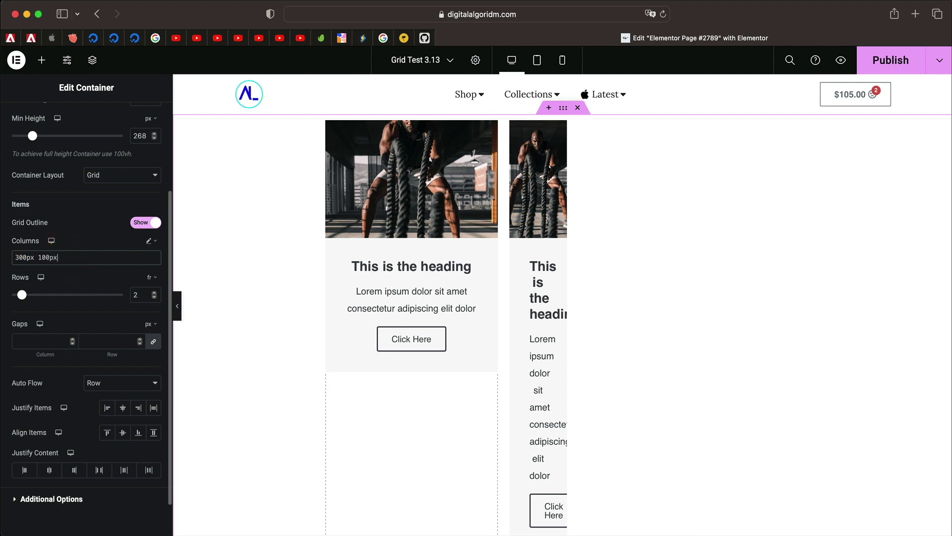
text(50%)
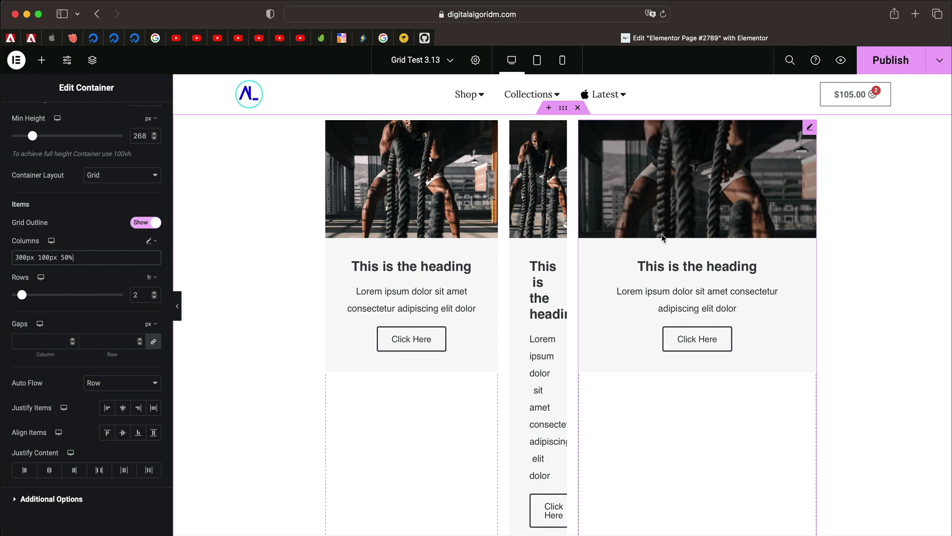
Step: Replace the middle custom column's width with 20%
double_click(47, 257)
key(BackSpace)
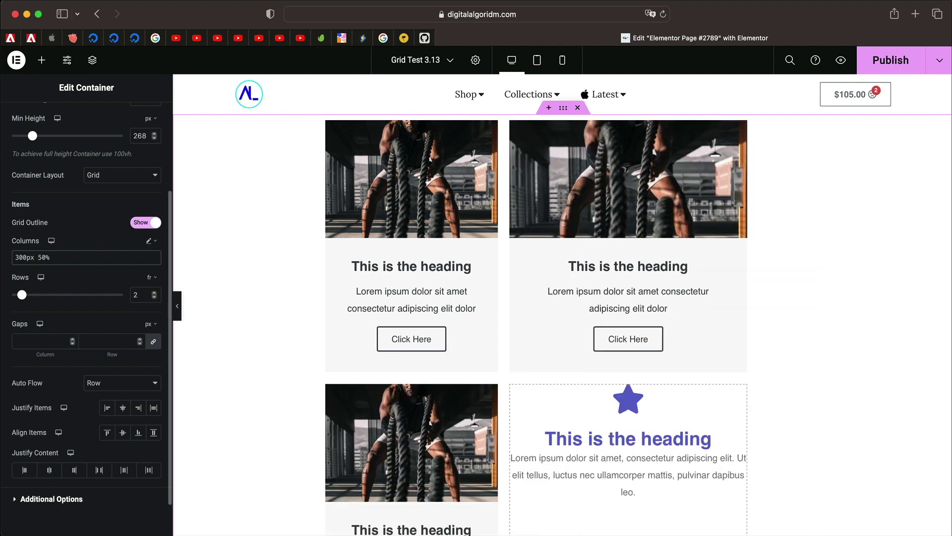
text(20%)
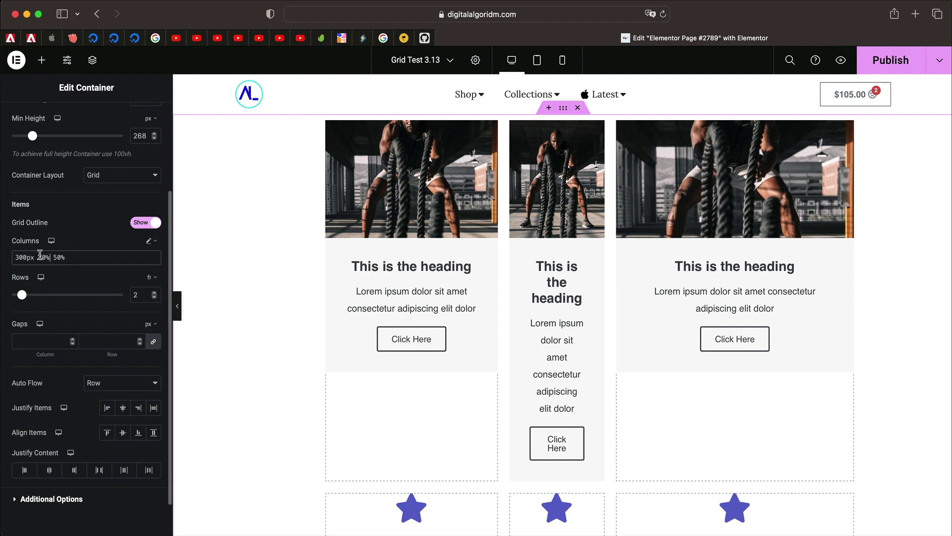
Step: Replace the whole custom column definition with the fractional widths 2fr 1fr 1fr
triple_click(81, 255)
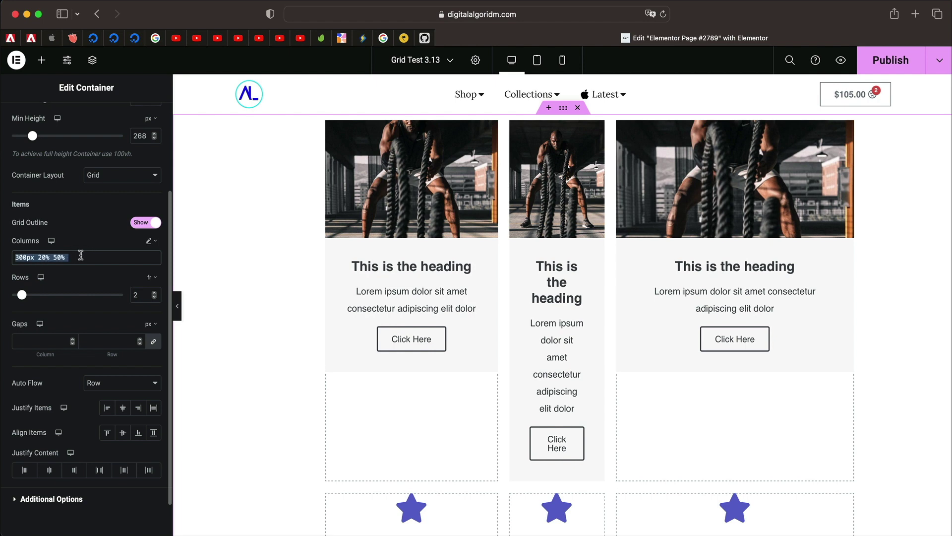
click(80, 255)
drag(54, 257, 70, 258)
key(BackSpace)
triple_click(30, 257)
text(2)
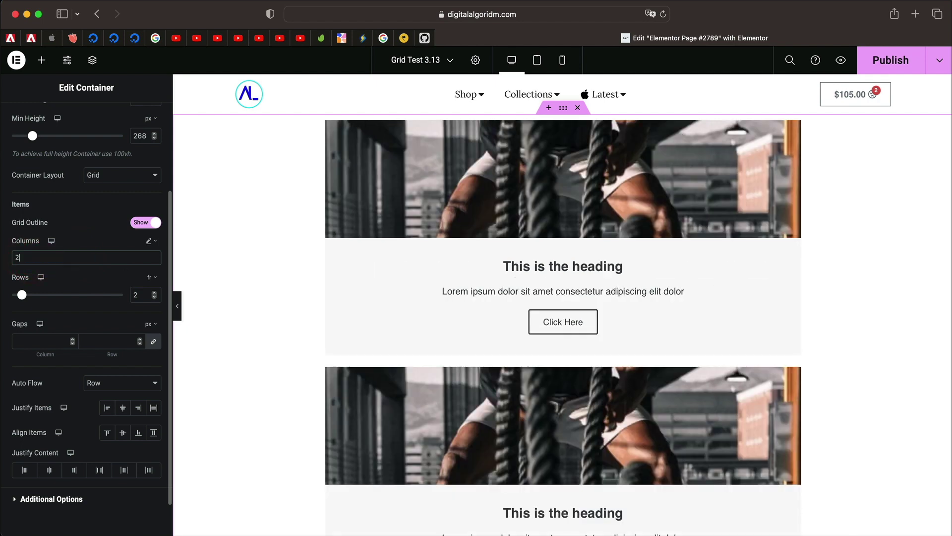
text(fr 1fr 1fr)
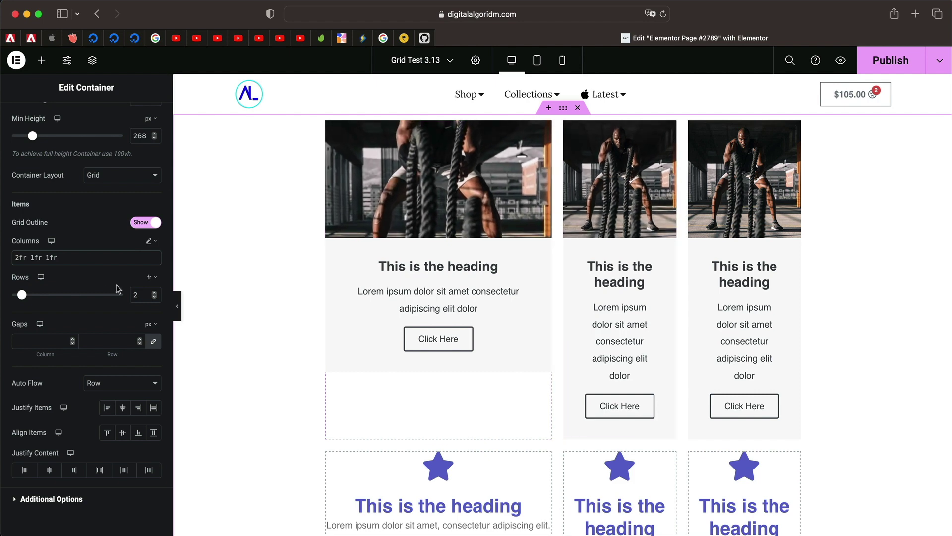
Step: Set the second custom column to 3fr and the third to 100px, mixing fractional and pixel widths
double_click(17, 257)
text(2fr)
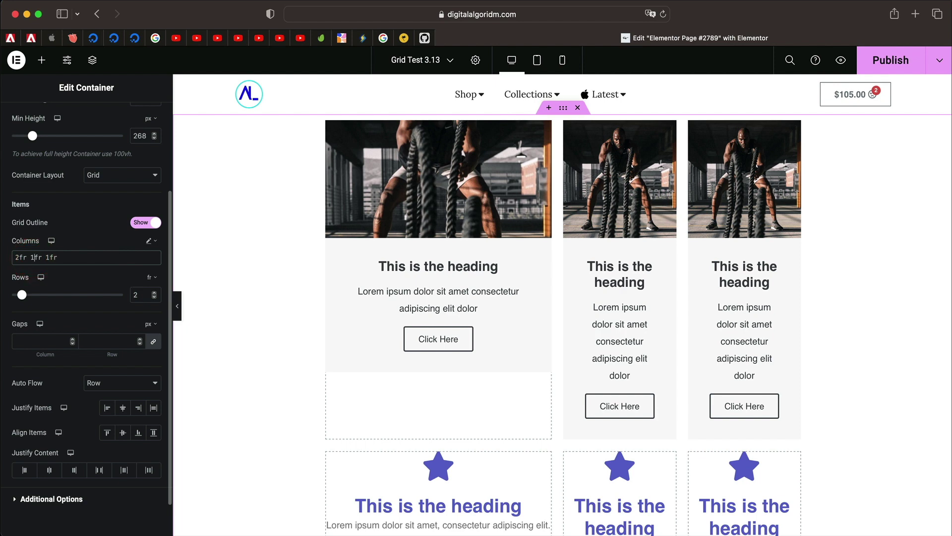
double_click(33, 256)
text(3fr)
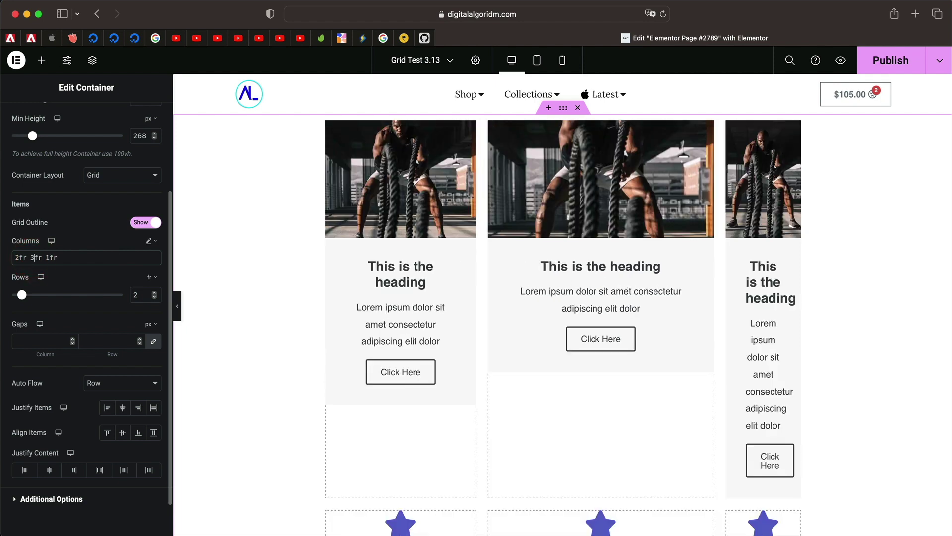
double_click(36, 257)
click(19, 257)
click(94, 256)
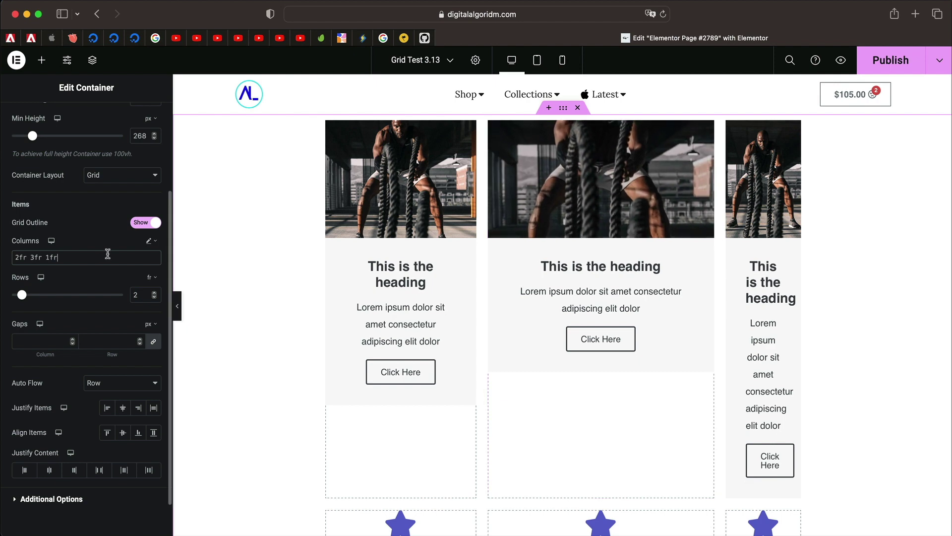
triple_click(88, 257)
click(83, 263)
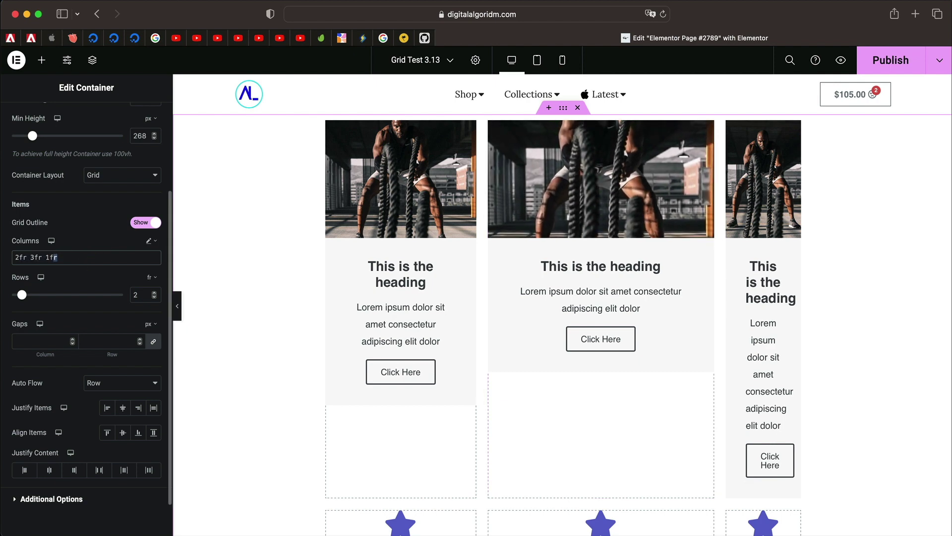
text(100px)
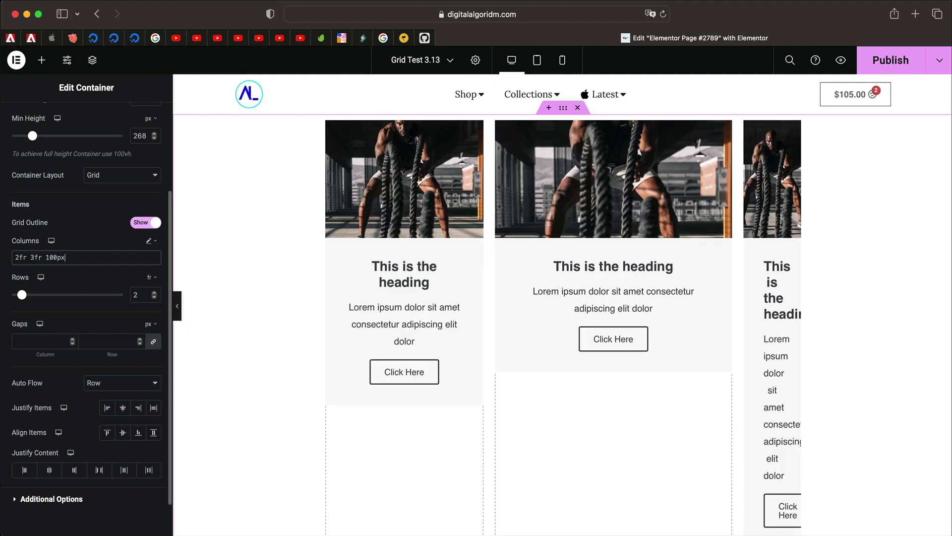
Step: Return the grid's column unit to fr and set the number of columns to 4
click(151, 241)
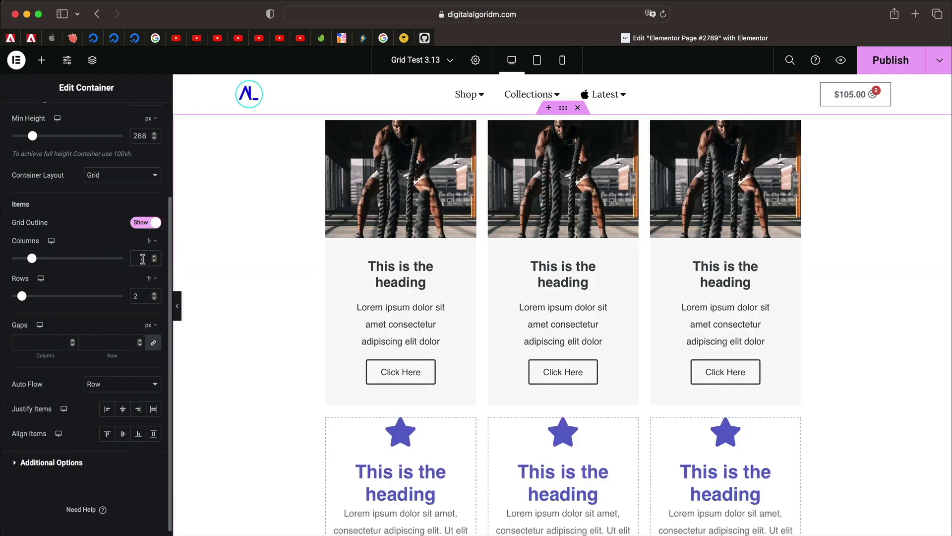
text(4)
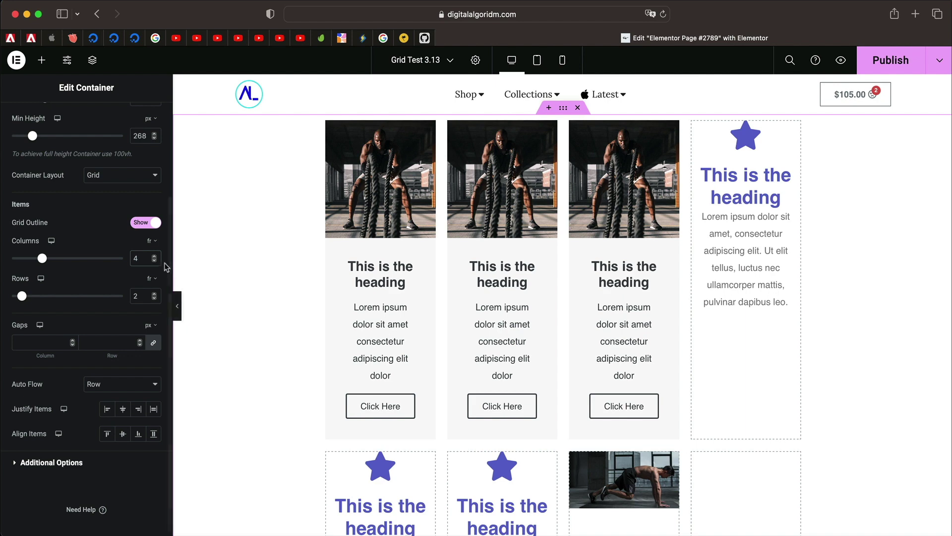
Step: Inspect the grid's e-con-inner element in the browser's developer tools and examine its grid template CSS rules
click(178, 312)
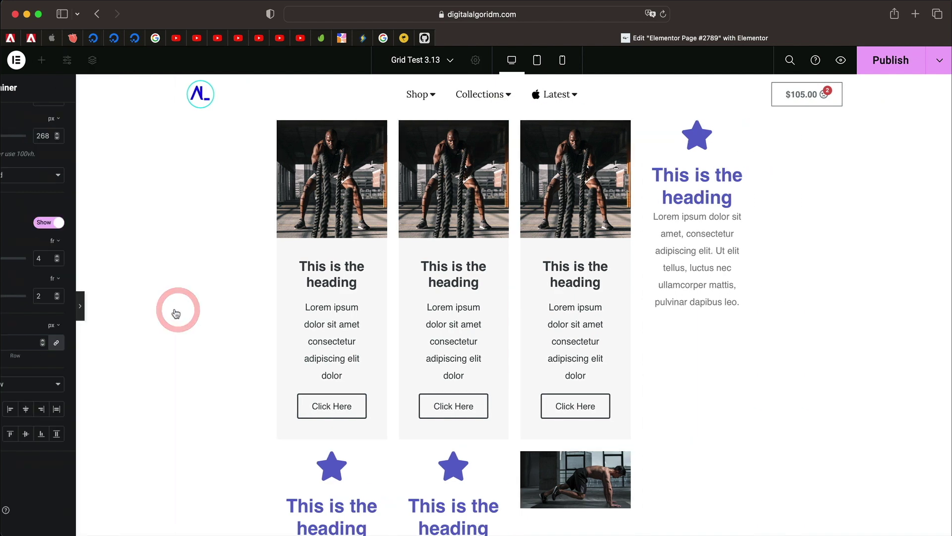
right_click(290, 234)
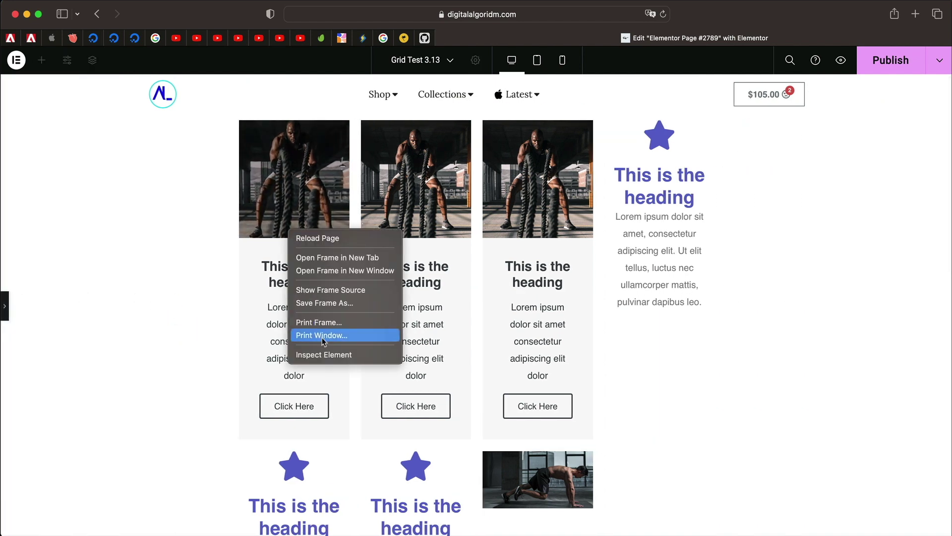
click(323, 355)
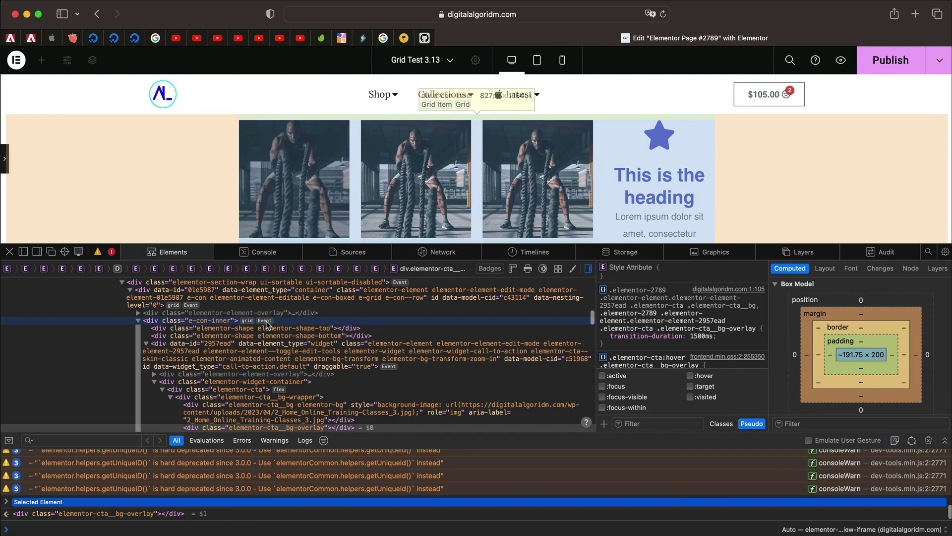
click(265, 321)
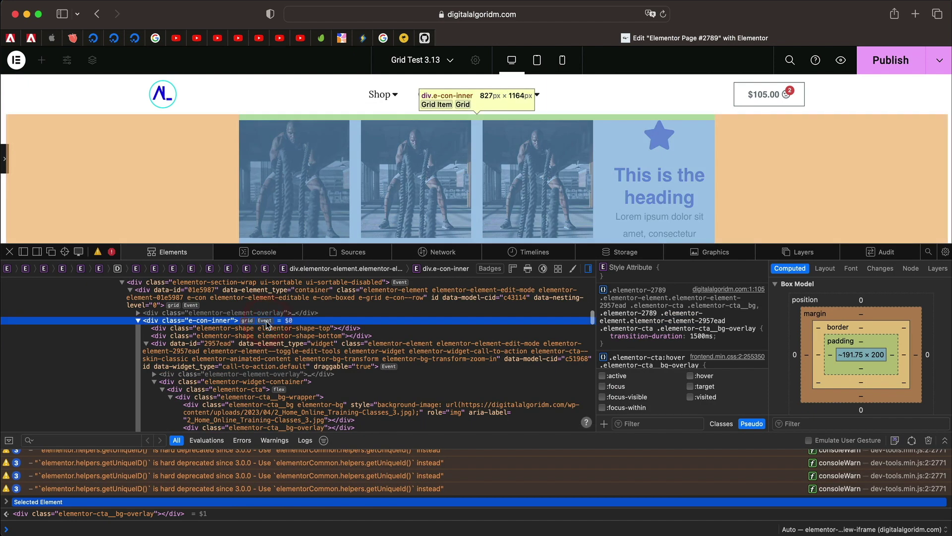
scroll(656, 342, down, 3)
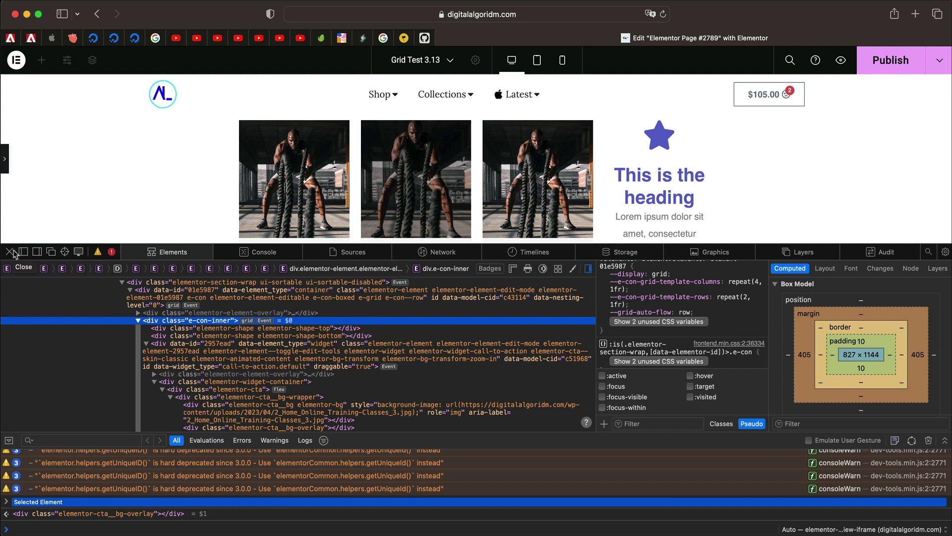
click(11, 252)
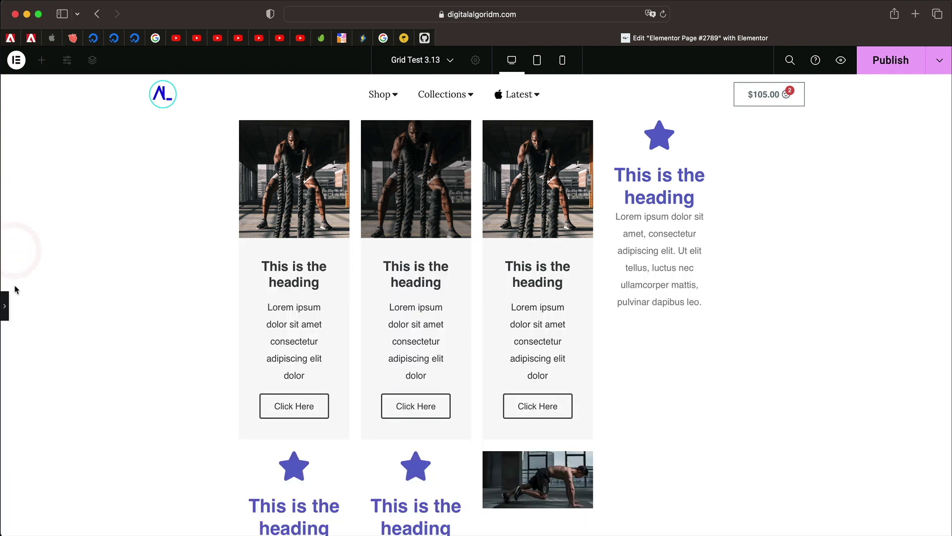
click(9, 303)
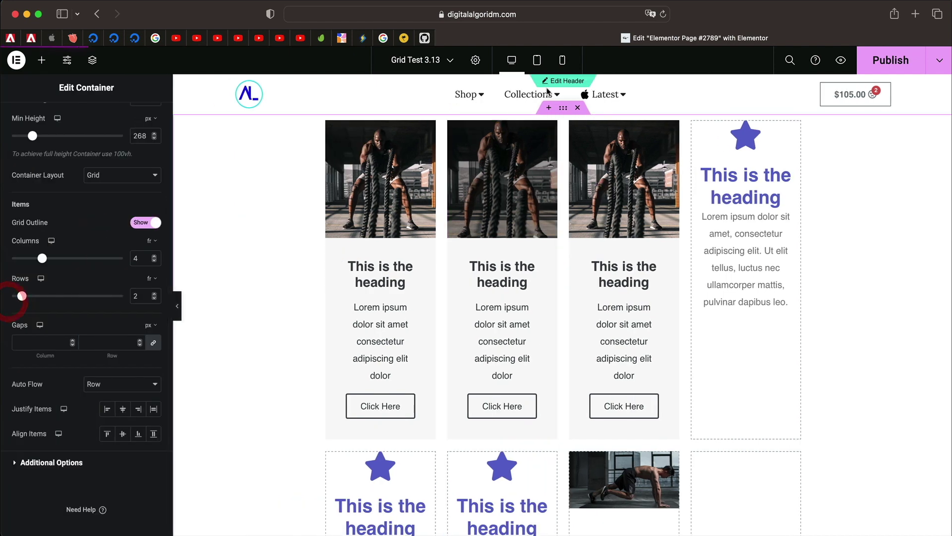
Step: Switch the grid's rows to the custom unit and set the row definition to 10vh
click(154, 281)
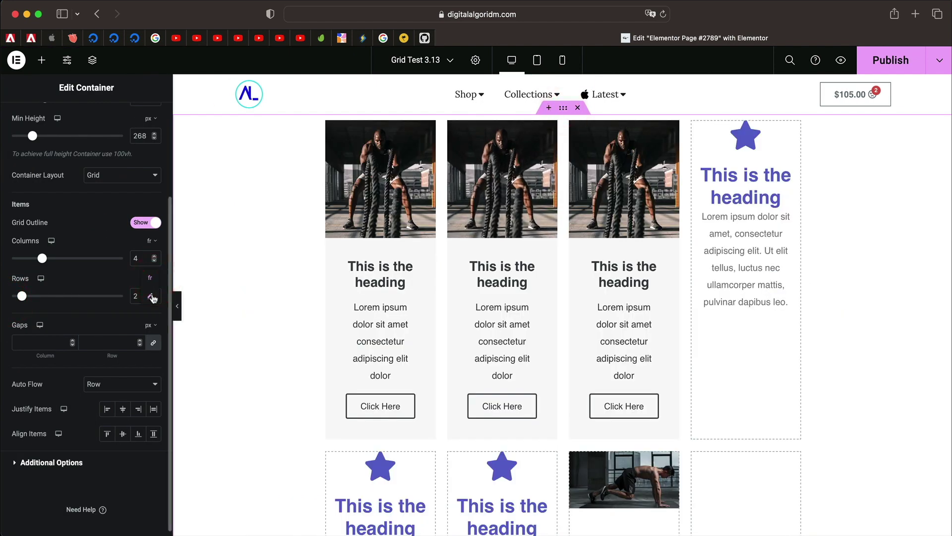
click(152, 297)
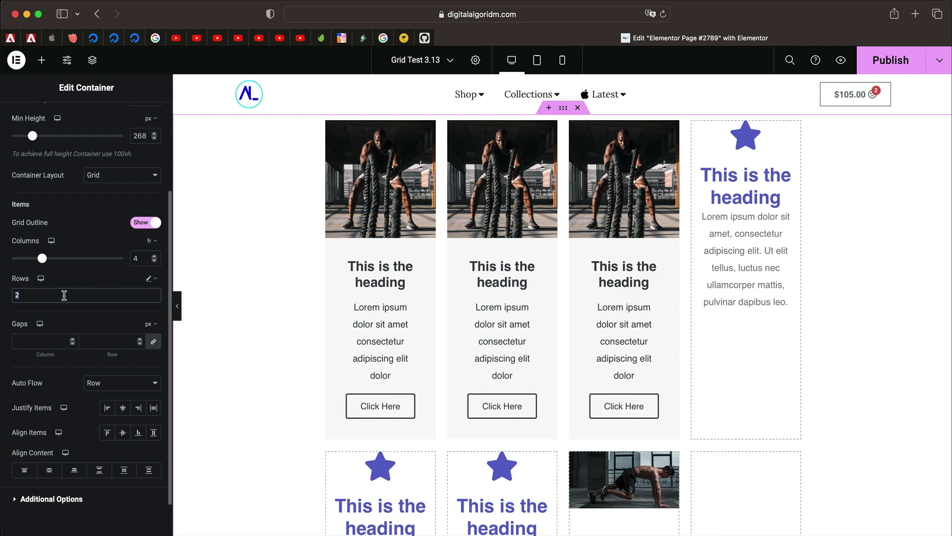
text(10vh)
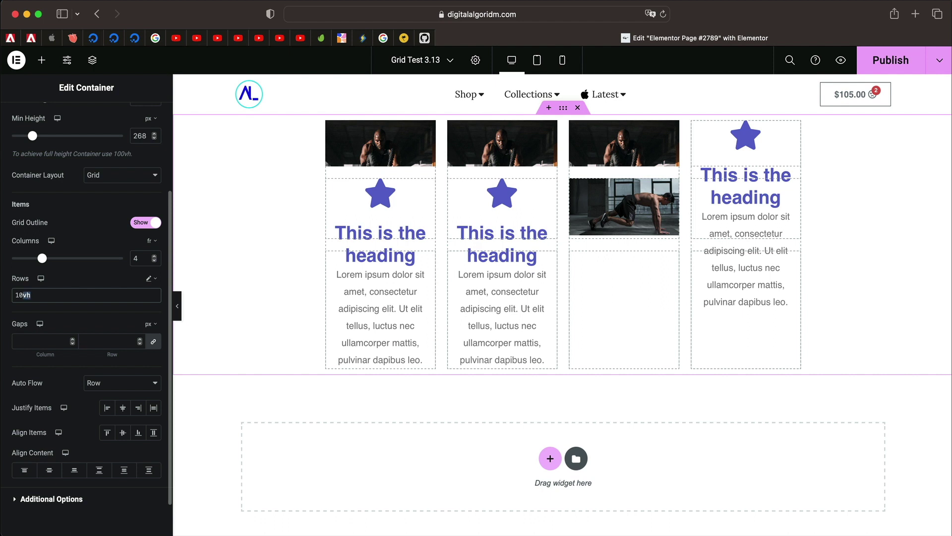
Step: Replace the custom row definition with two fixed heights, 500px 500px, and check the resulting rows on the page
key(BackSpace)
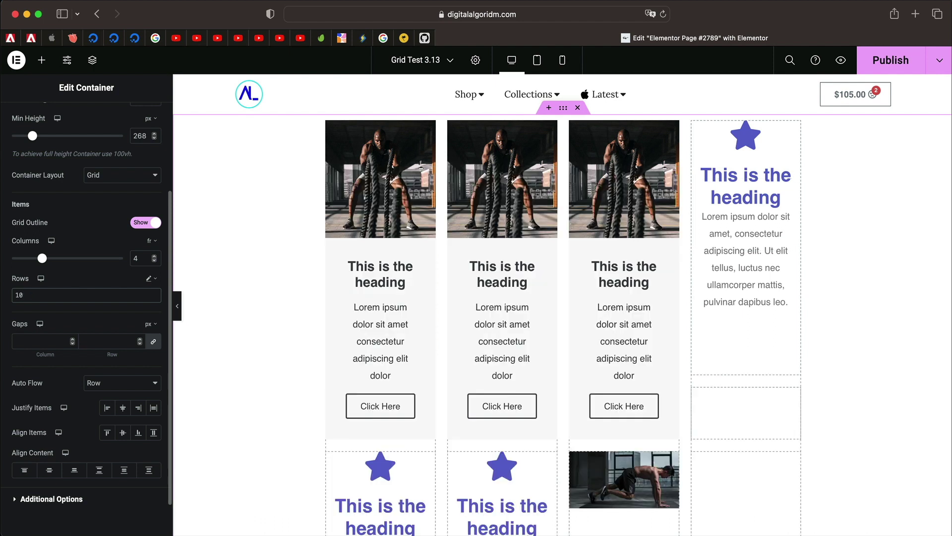
text(x)
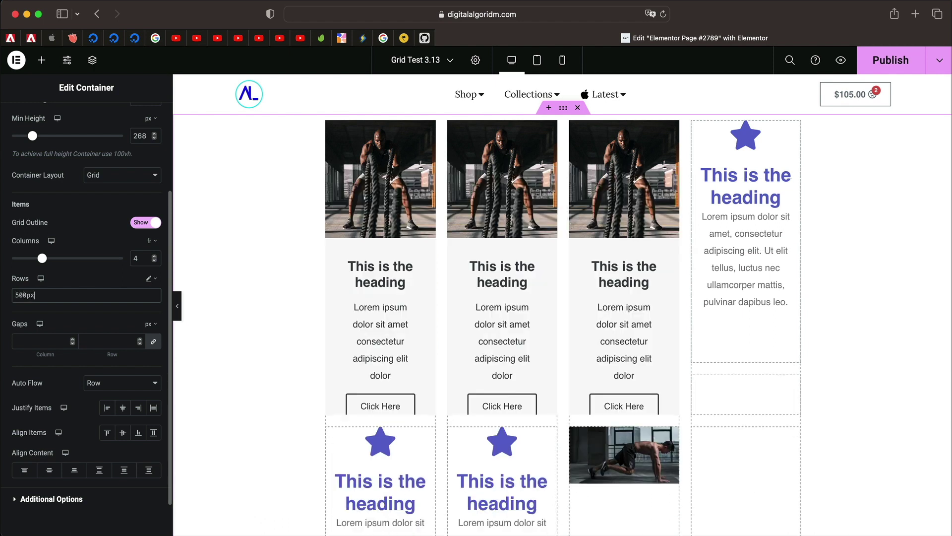
text( 5)
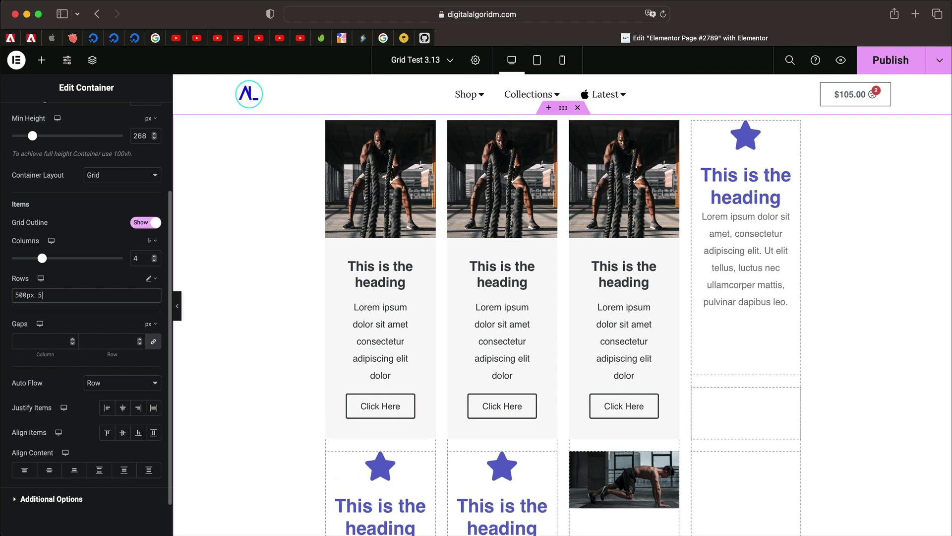
text(00px)
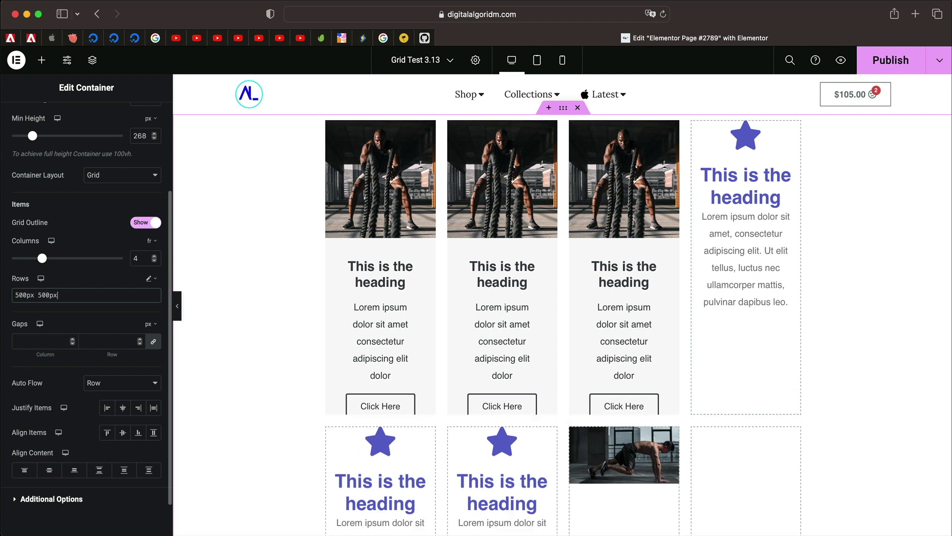
scroll(436, 291, down, 6)
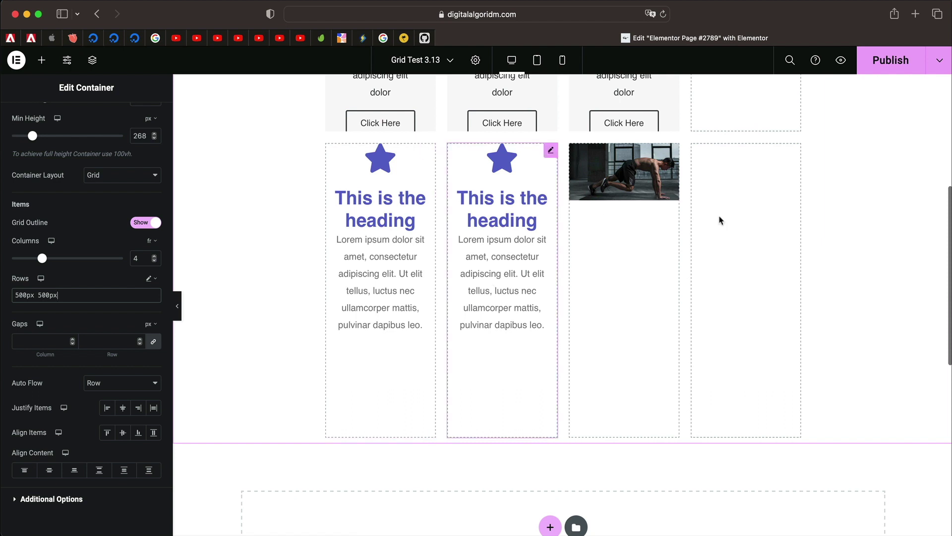
Step: Set the second custom row to 300px
double_click(75, 294)
text(300px)
scroll(427, 223, up, 2)
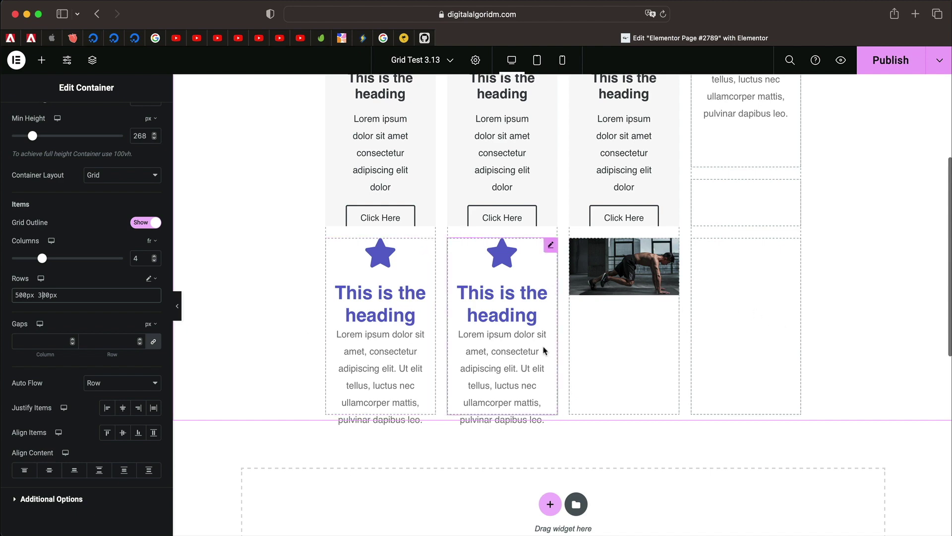
Step: Preview the page without the editing panel, and return to the grid container's layout settings
key(super+p)
scroll(384, 300, up, 3)
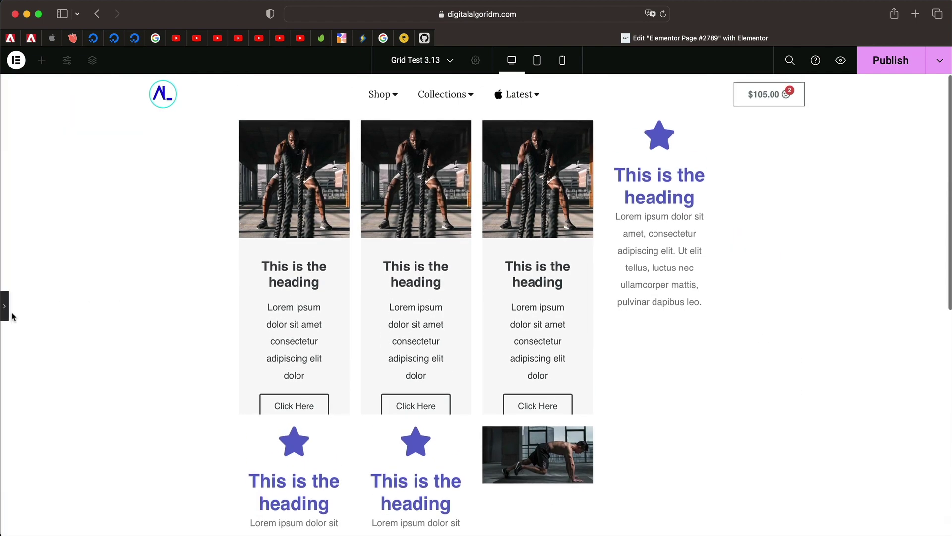
click(9, 312)
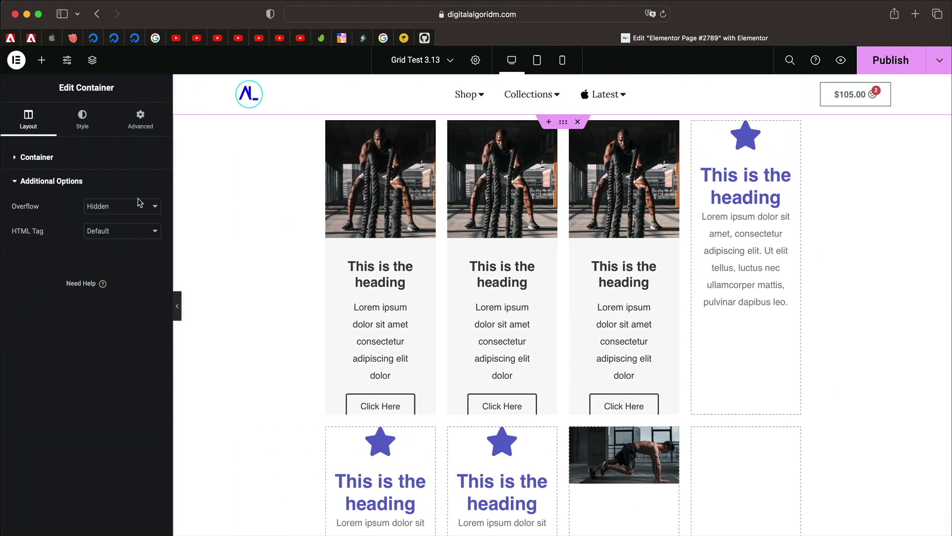
click(66, 155)
click(66, 155)
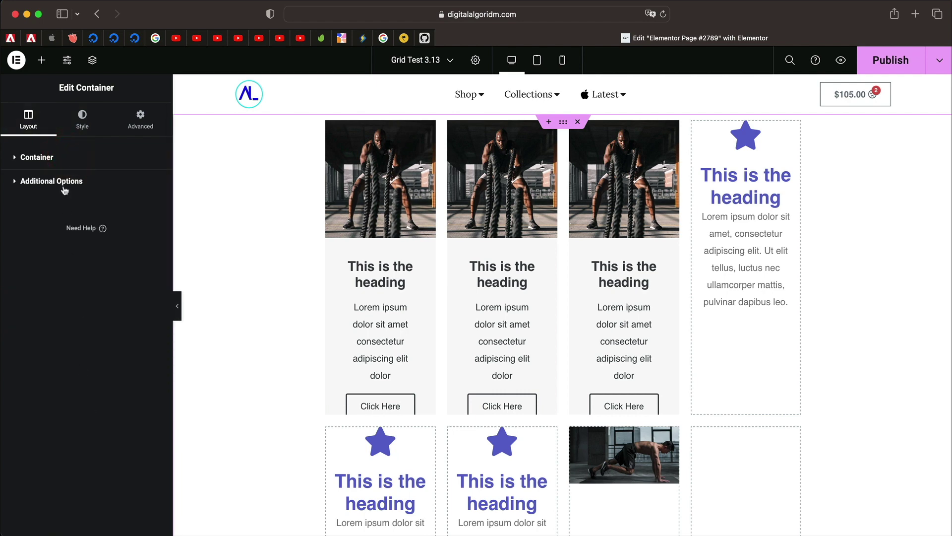
click(60, 155)
scroll(58, 275, down, 3)
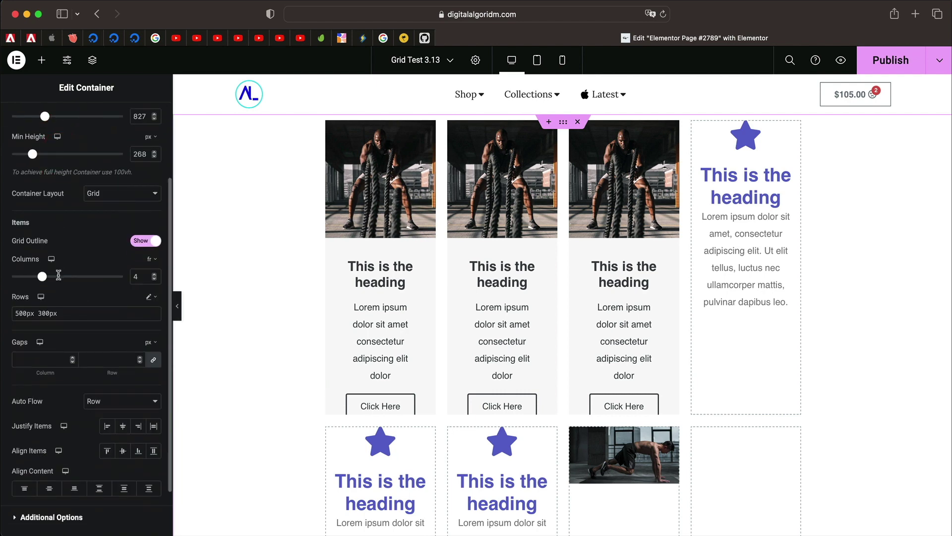
Step: Add a third row of 100vh to the custom row definition and review the grid's full height
triple_click(115, 311)
double_click(115, 311)
triple_click(115, 311)
double_click(27, 314)
click(49, 313)
double_click(23, 313)
double_click(52, 313)
click(79, 313)
text(100vh)
scroll(271, 362, down, 10)
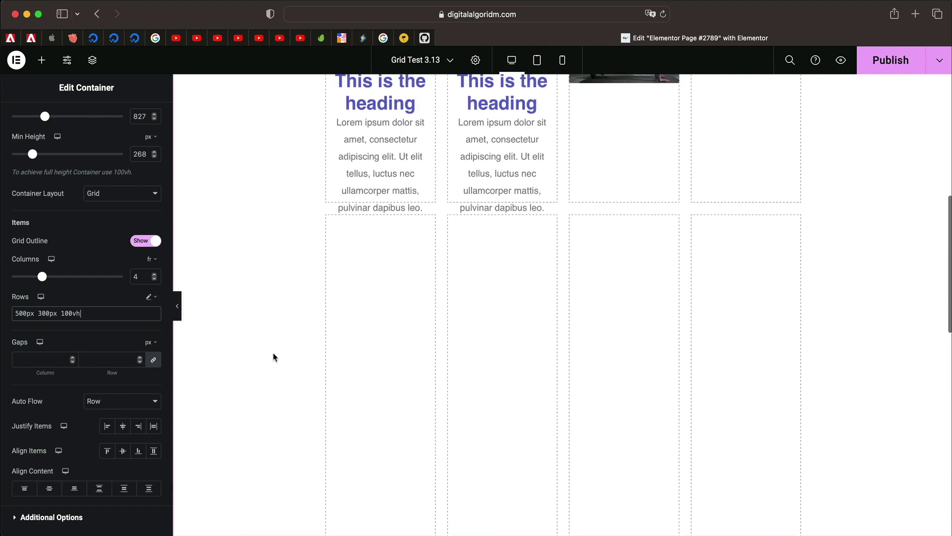
scroll(438, 320, down, 3)
scroll(390, 204, down, 2)
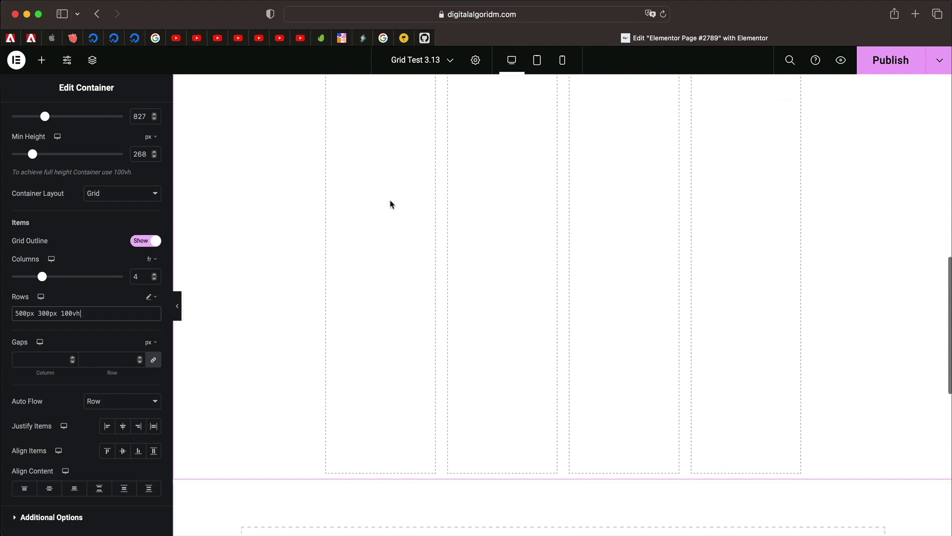
scroll(385, 225, up, 3)
scroll(380, 496, down, 5)
scroll(385, 342, up, 10)
Step: Replace the whole custom row definition with 100vh 100vh
triple_click(47, 313)
text(100v)
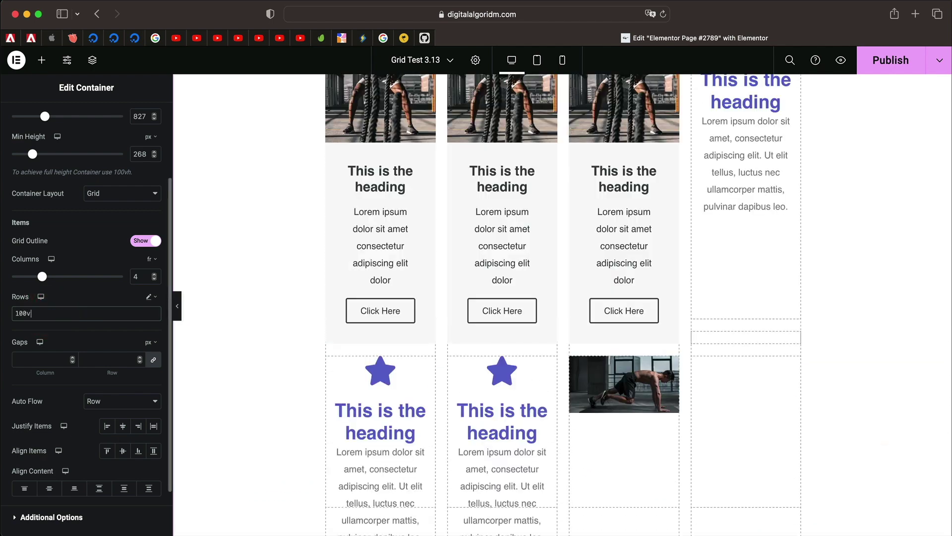
text(h 100vh)
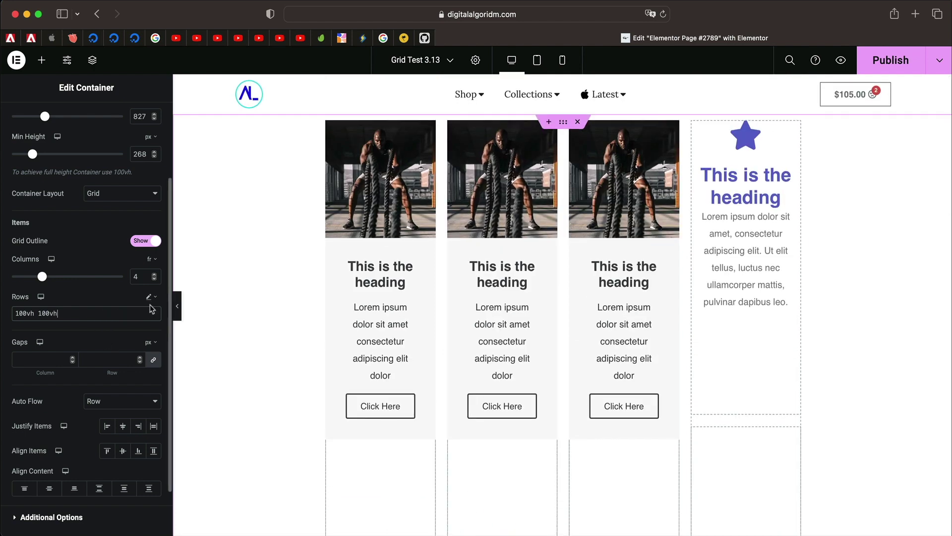
Step: Return the grid's row unit to fr and set the number of rows to 3
click(152, 301)
click(151, 298)
text(3)
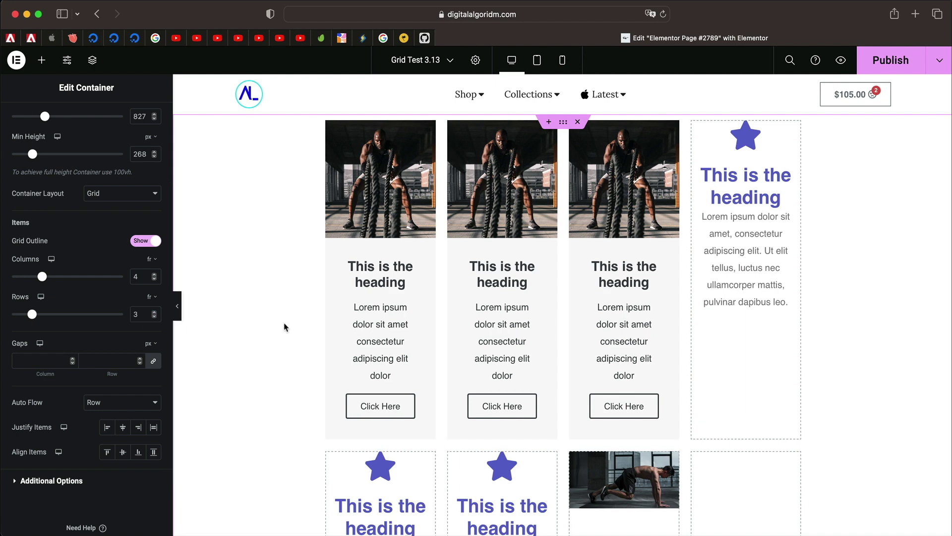
Step: Set the linked column and row gaps to 50 px, and unlink the two gap values
click(35, 360)
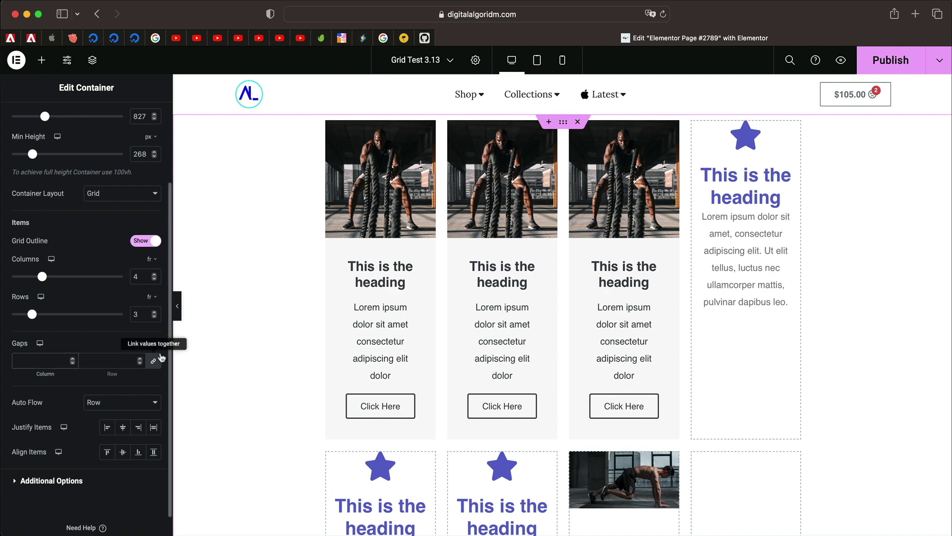
text(50)
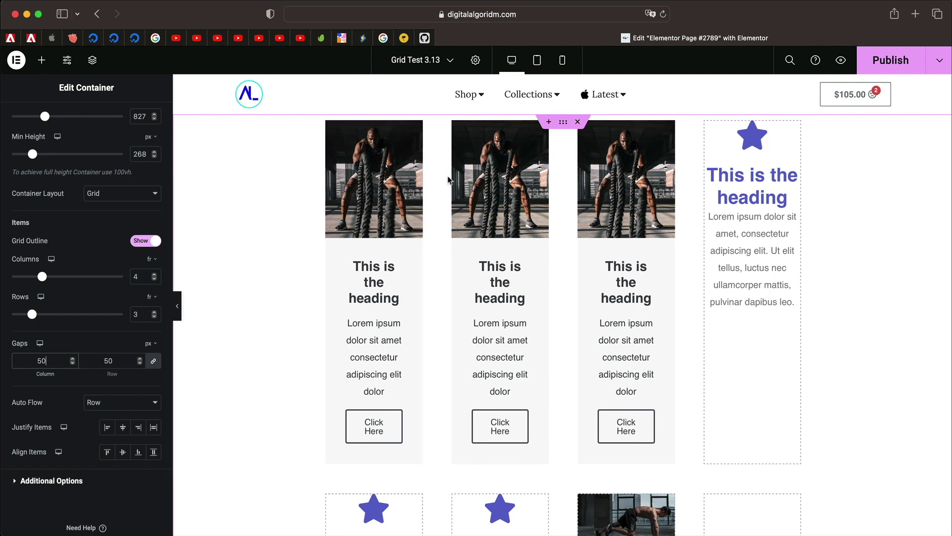
click(157, 359)
click(59, 361)
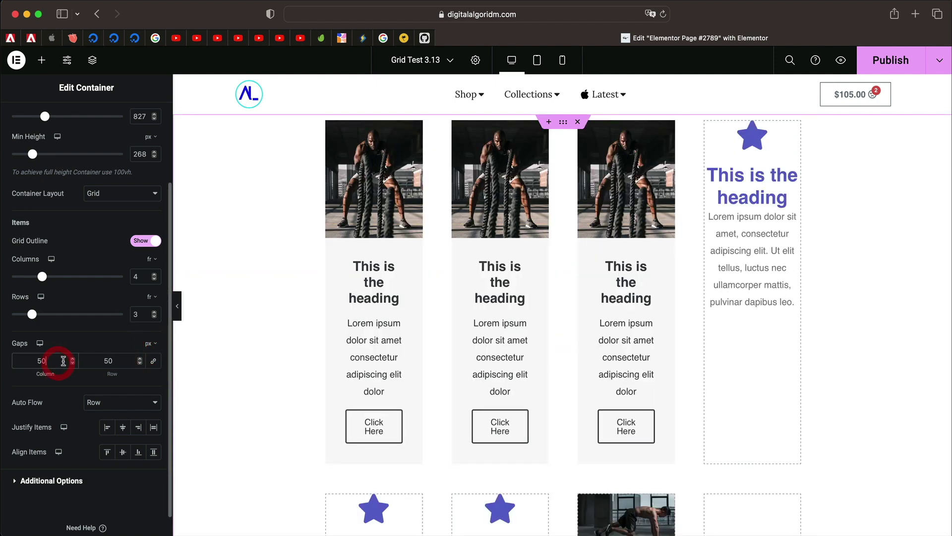
Step: Switch the gaps to the custom unit, set the column gap to 50px and the row gap to 10px, and check the spacing
click(150, 344)
click(148, 432)
click(50, 360)
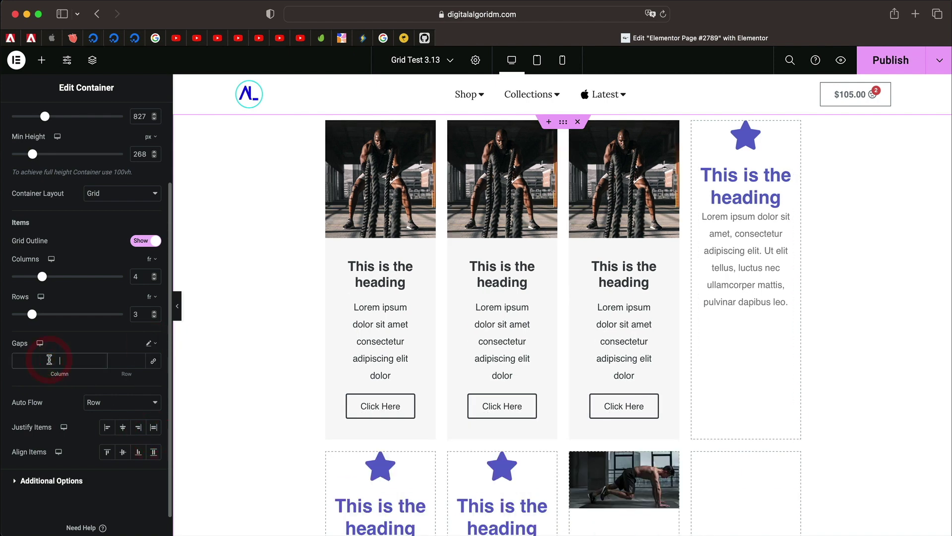
text(50px)
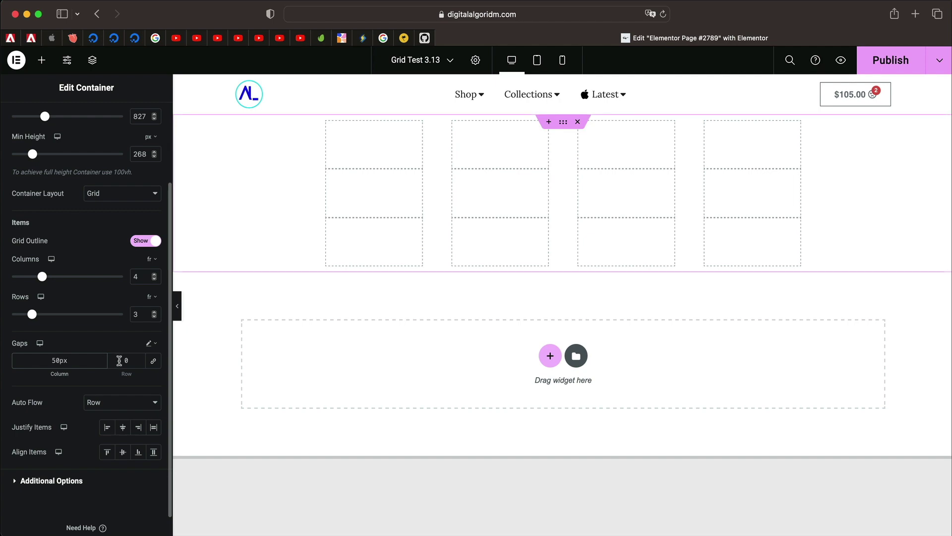
click(119, 361)
text(10)
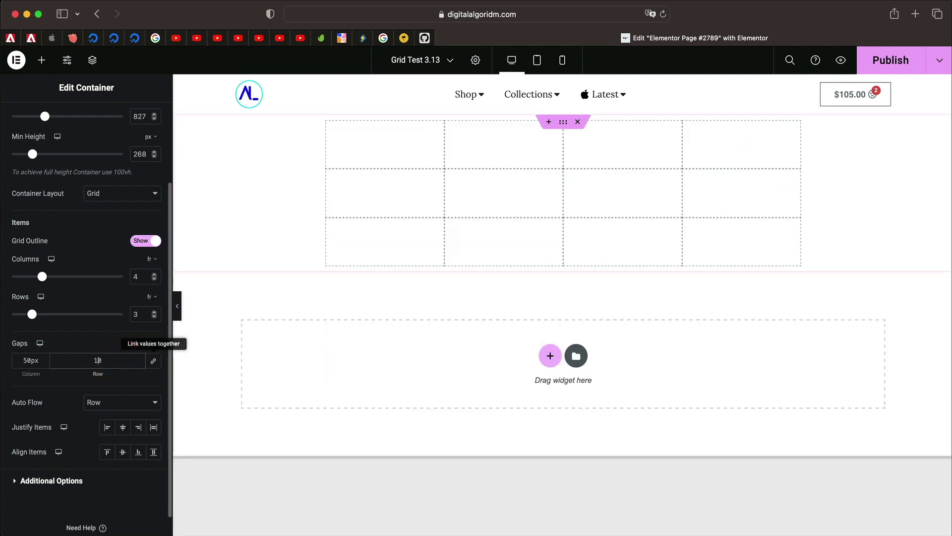
text(px)
scroll(143, 376, down, 1)
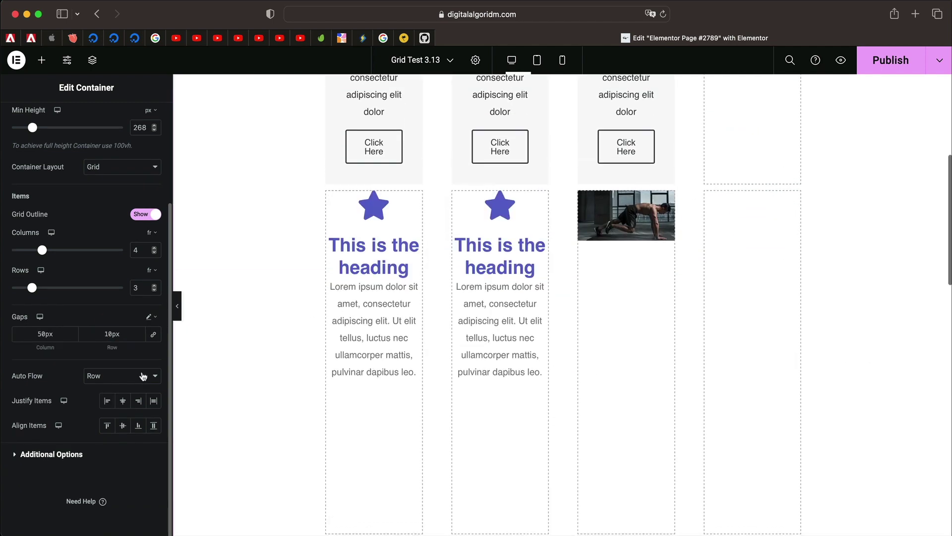
scroll(519, 310, down, 3)
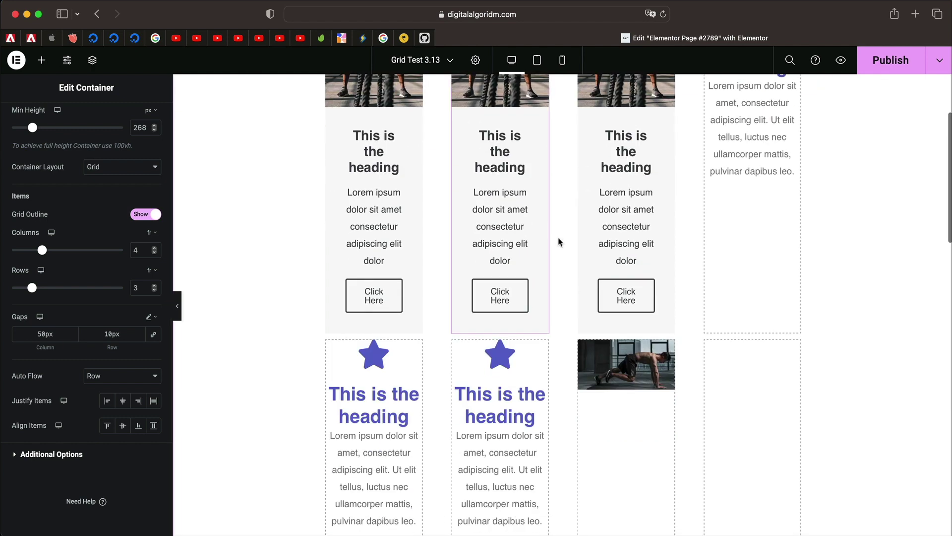
scroll(694, 293, down, 3)
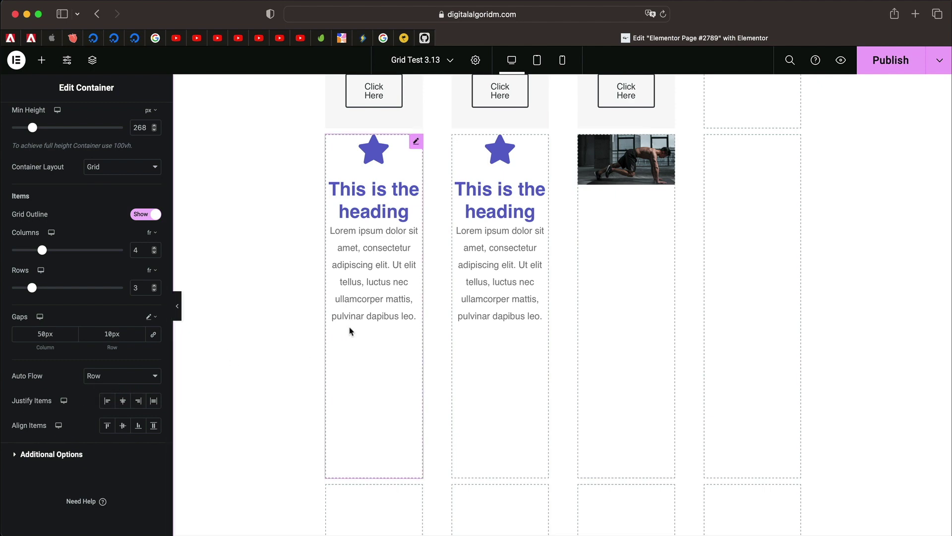
Step: Set the grid's number of rows to 1
scroll(349, 330, up, 5)
scroll(349, 330, down, 3)
scroll(544, 298, up, 3)
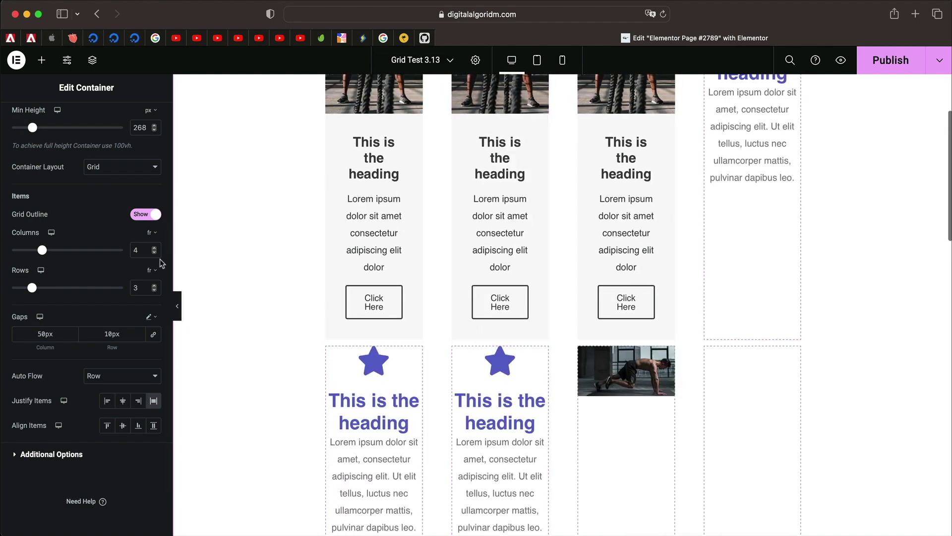
scroll(73, 353, up, 3)
double_click(139, 418)
text(1)
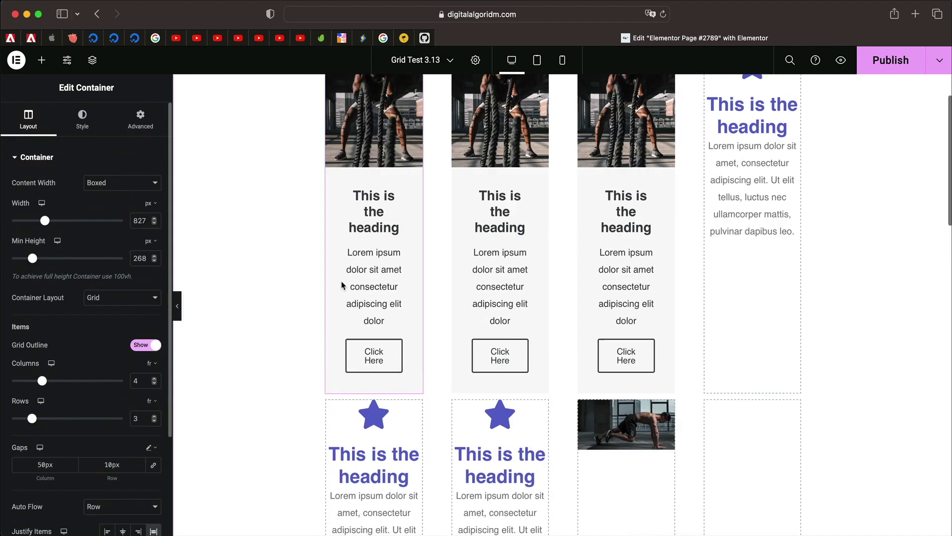
Step: Add a new Grid container with 2 columns and 1 row below the existing grid
click(550, 148)
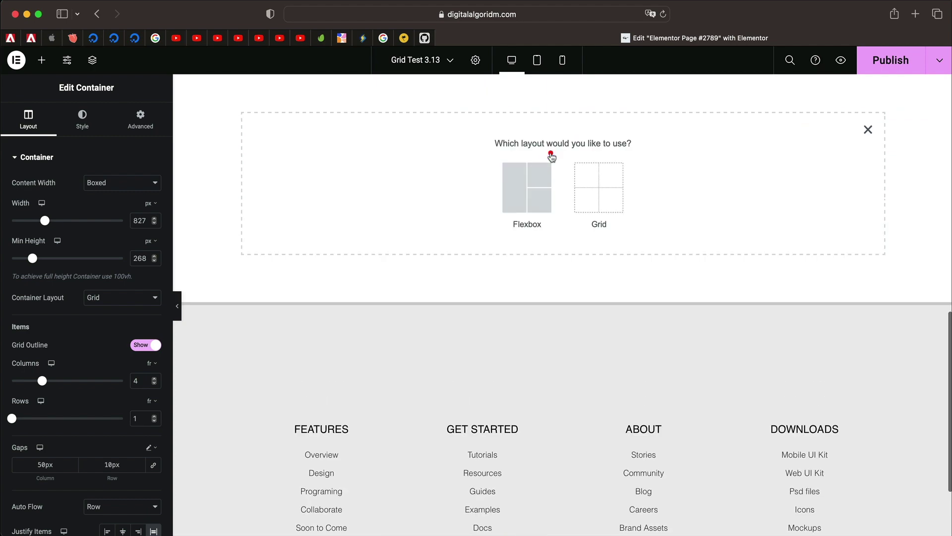
click(615, 188)
click(414, 193)
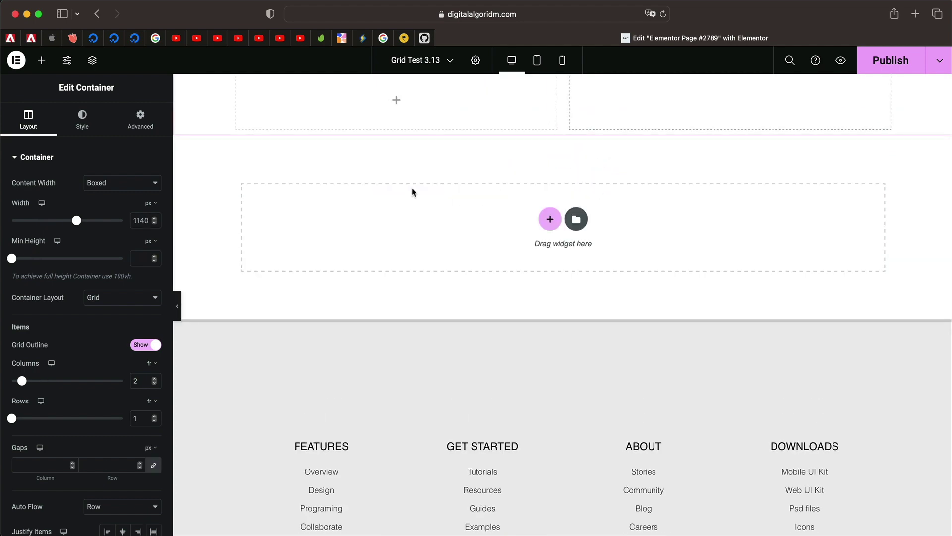
scroll(415, 194, up, 15)
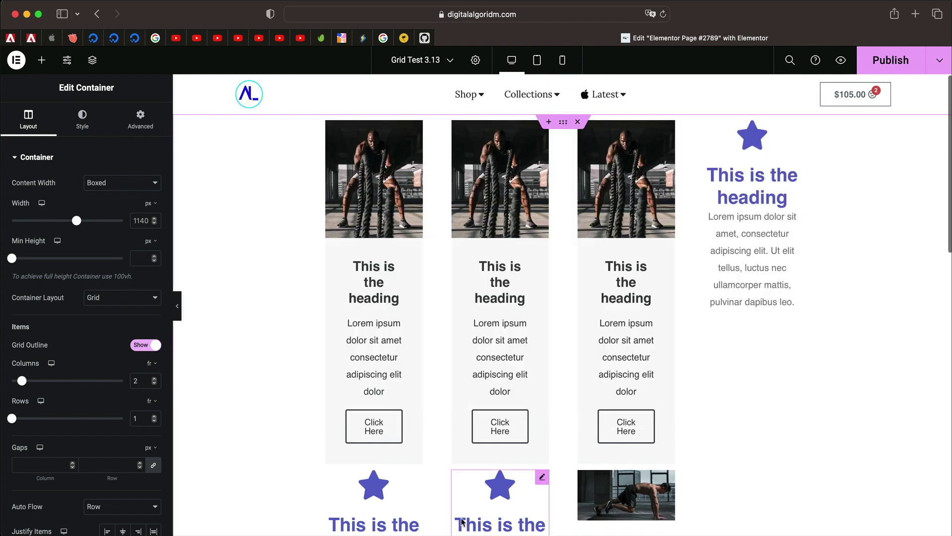
Step: Place a Heading widget in the new grid's first cell and an Image widget in its second cell
click(42, 60)
drag(46, 218, 404, 154)
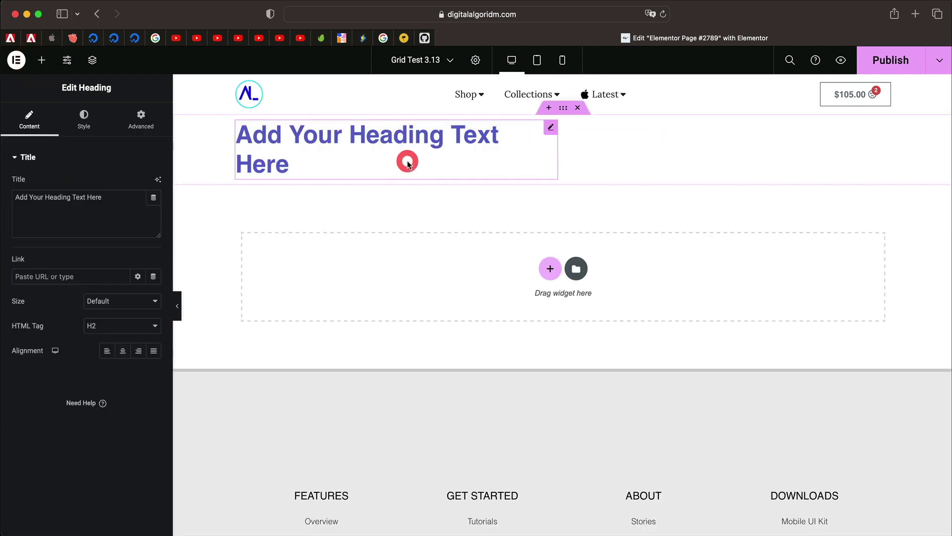
click(41, 60)
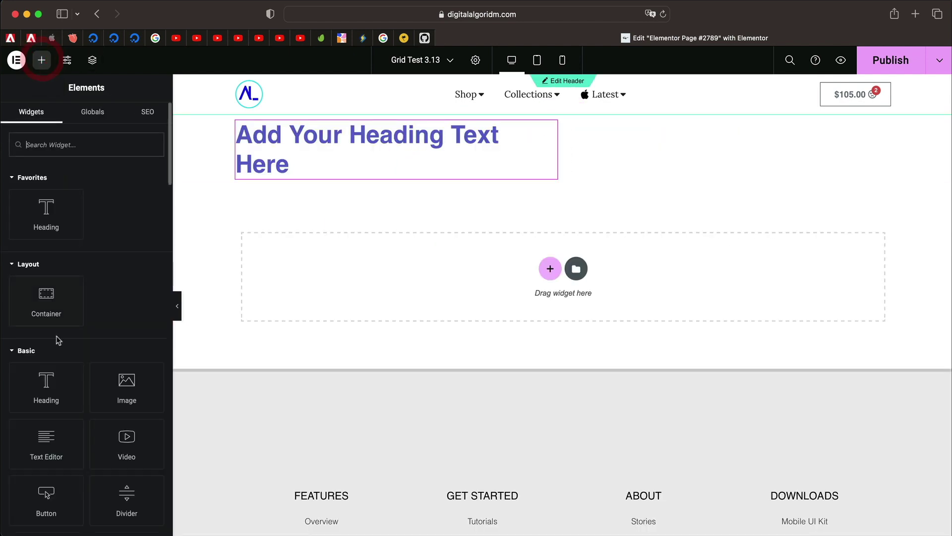
drag(115, 393, 525, 140)
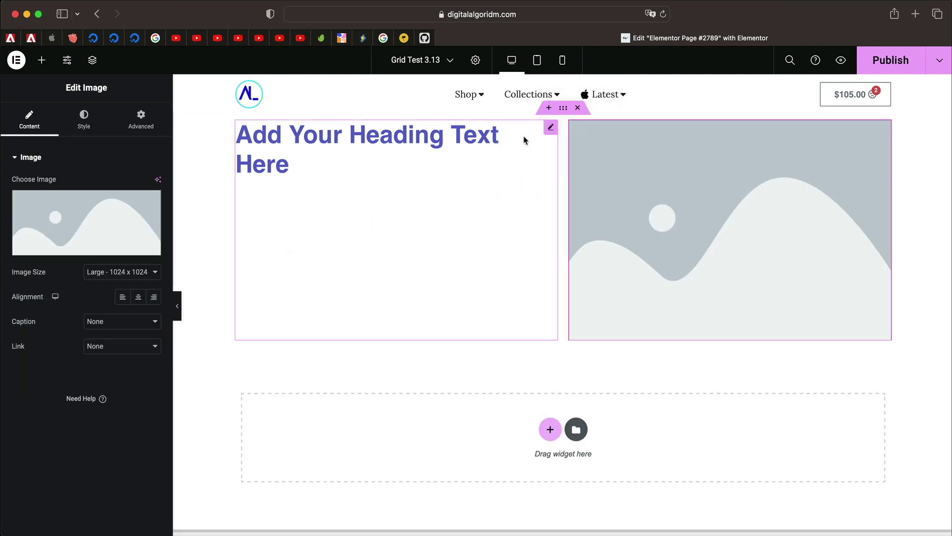
Step: Set the Image widget's picture to boxking_cta_1.jpg from the media library
click(72, 221)
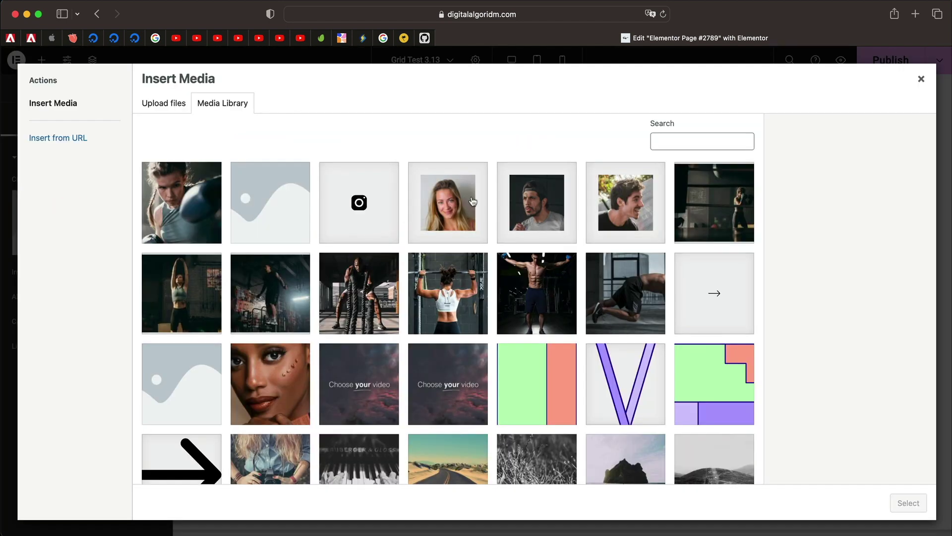
click(160, 204)
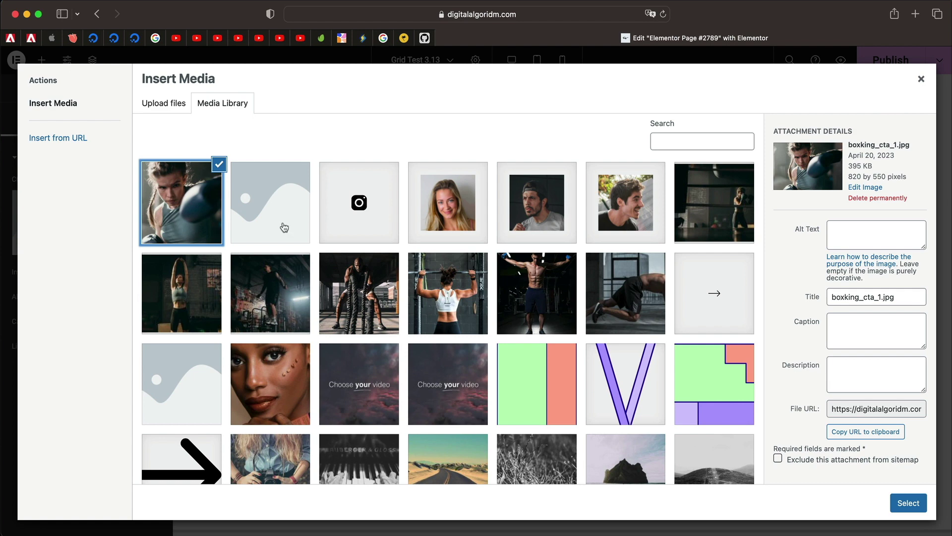
click(913, 508)
Step: Add a Button widget between the heading and the image, and set the grid container's columns to 3
click(42, 59)
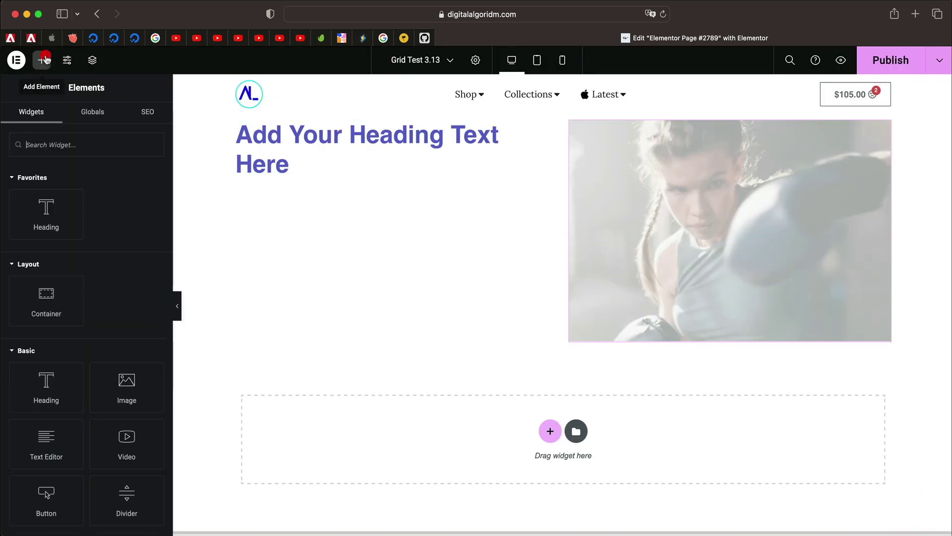
drag(66, 499, 419, 138)
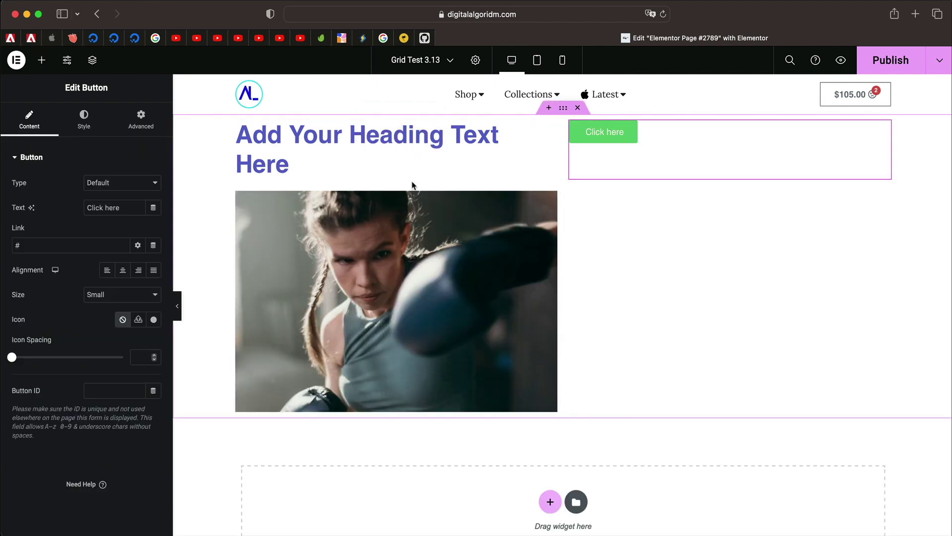
click(564, 108)
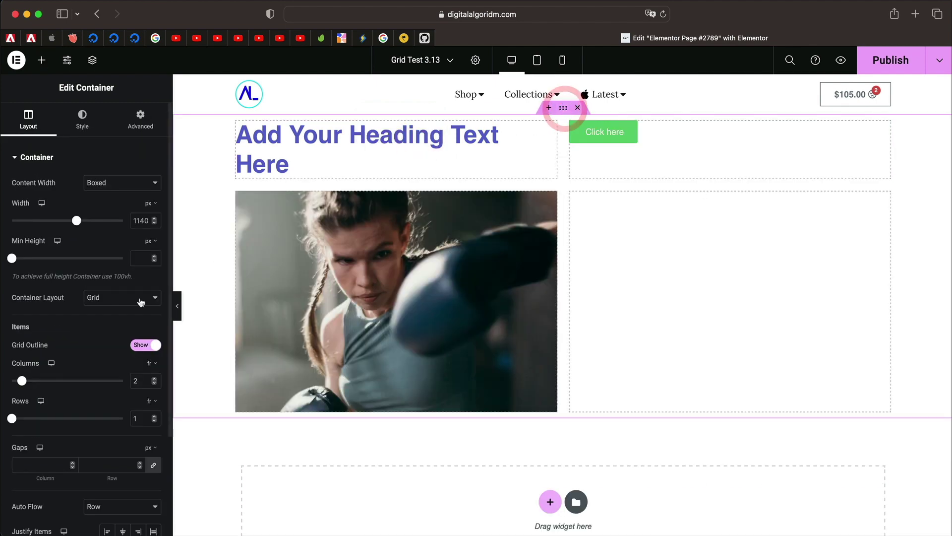
scroll(66, 385, down, 2)
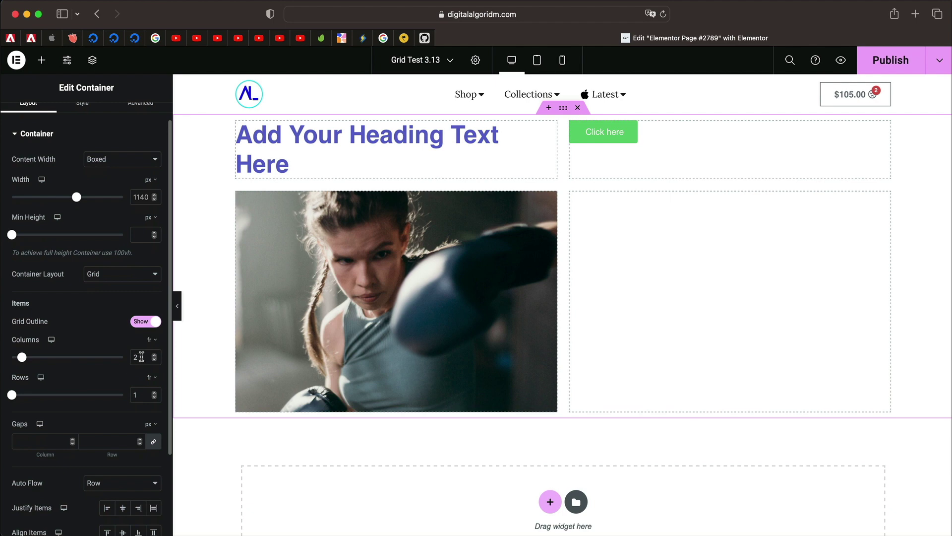
text(3)
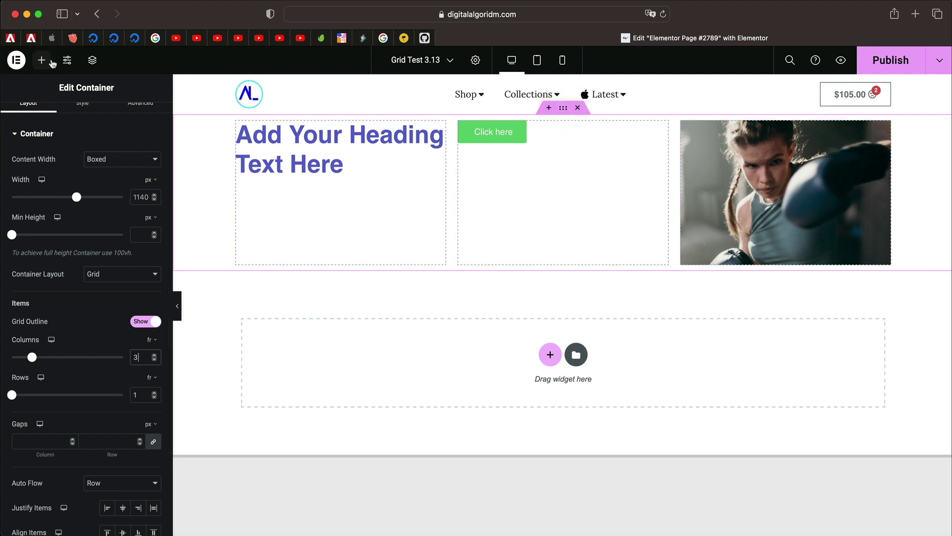
Step: Select the grid's Heading, Button and Image together in the page structure and duplicate them
click(92, 62)
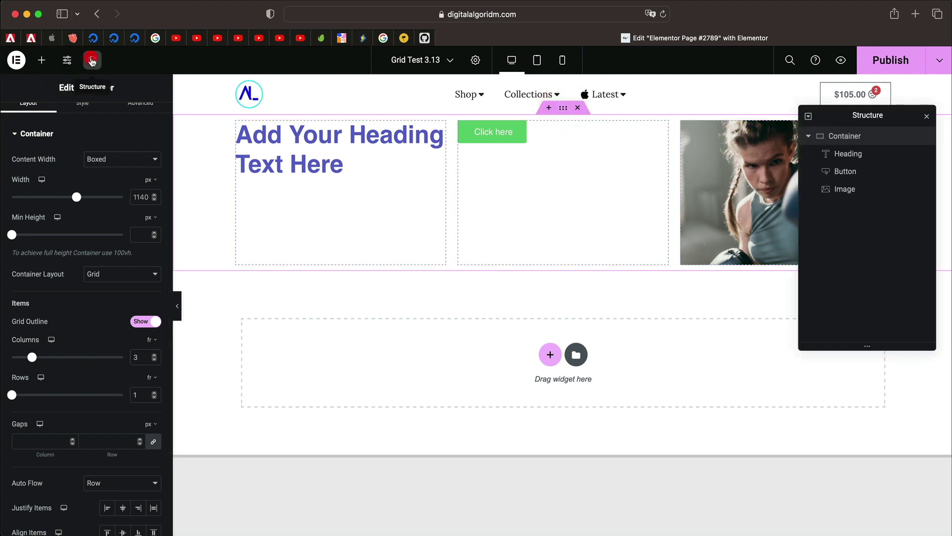
click(848, 156)
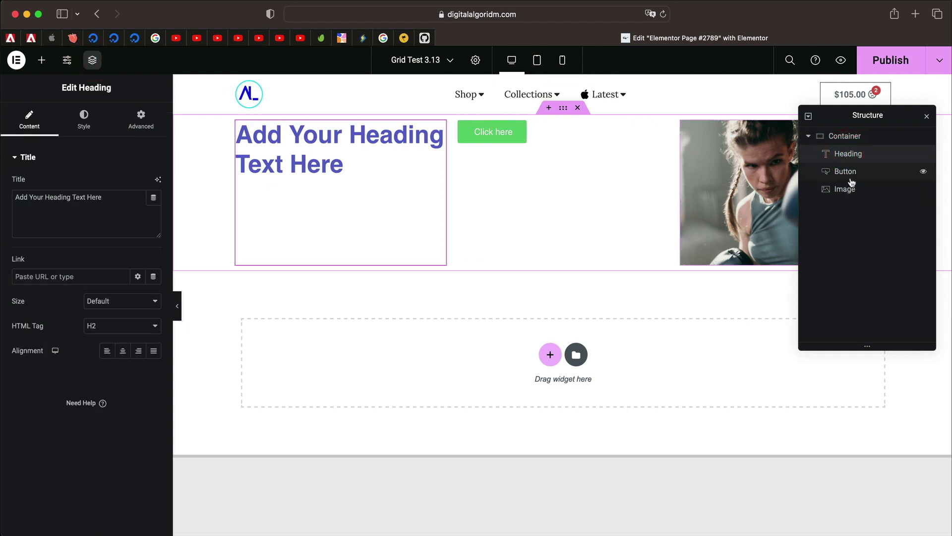
click(853, 173)
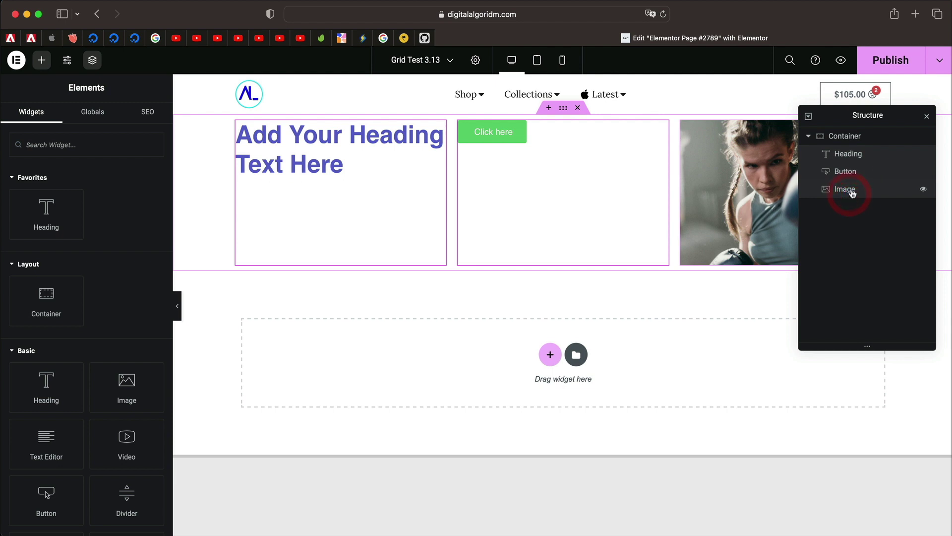
right_click(854, 173)
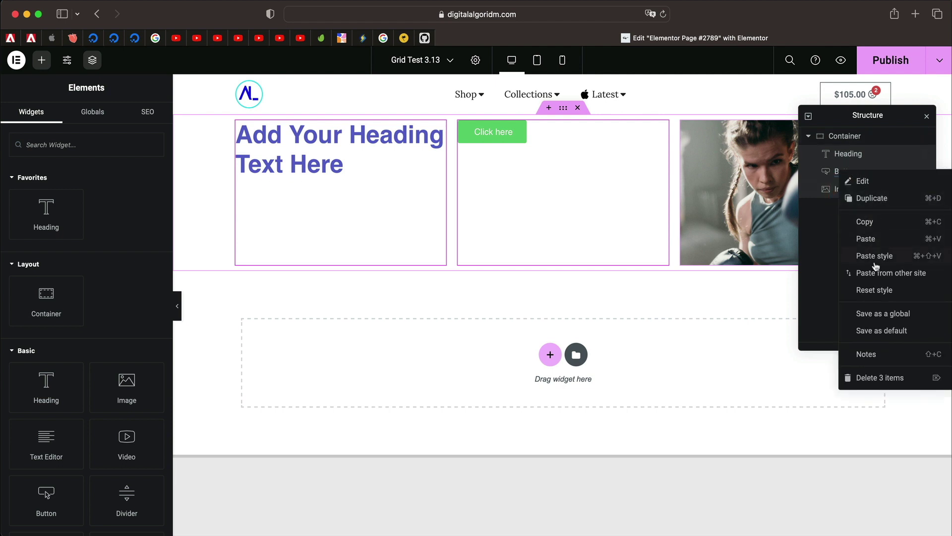
click(876, 199)
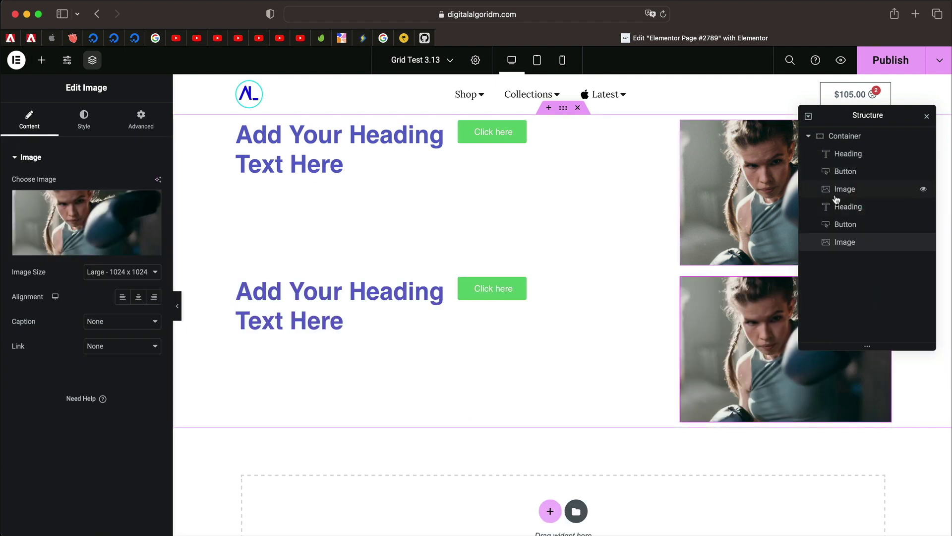
Step: Duplicate the second set of Heading, Button and Image widgets together and close the structure overview
click(861, 226)
click(857, 212)
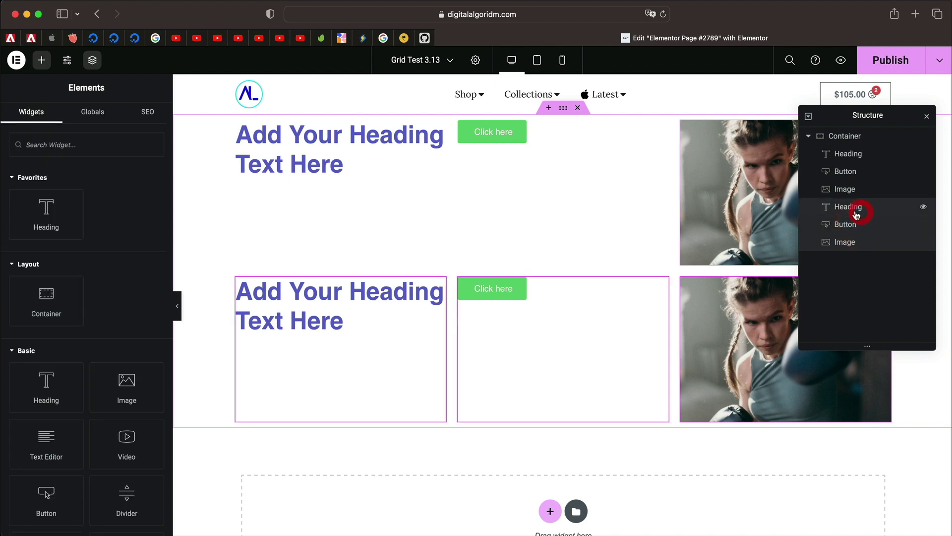
right_click(856, 214)
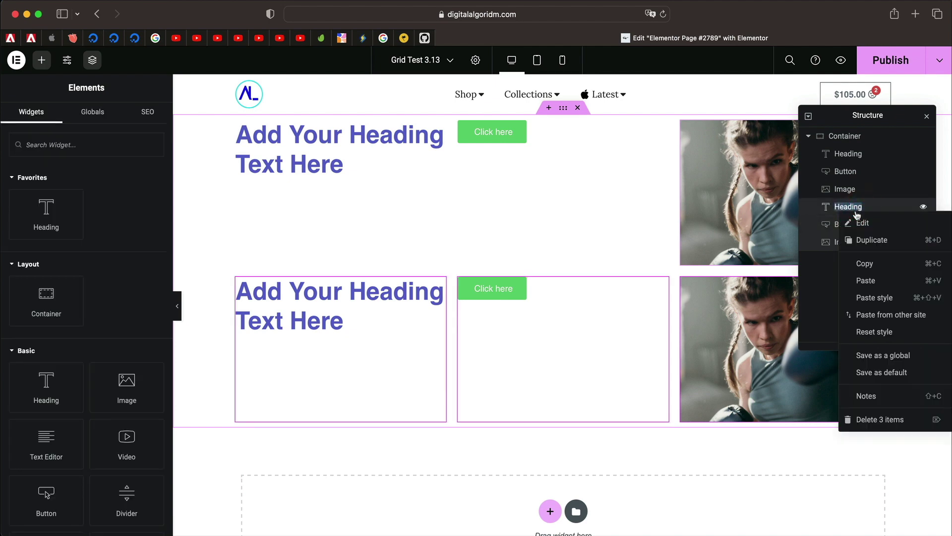
click(870, 242)
scroll(739, 272, down, 3)
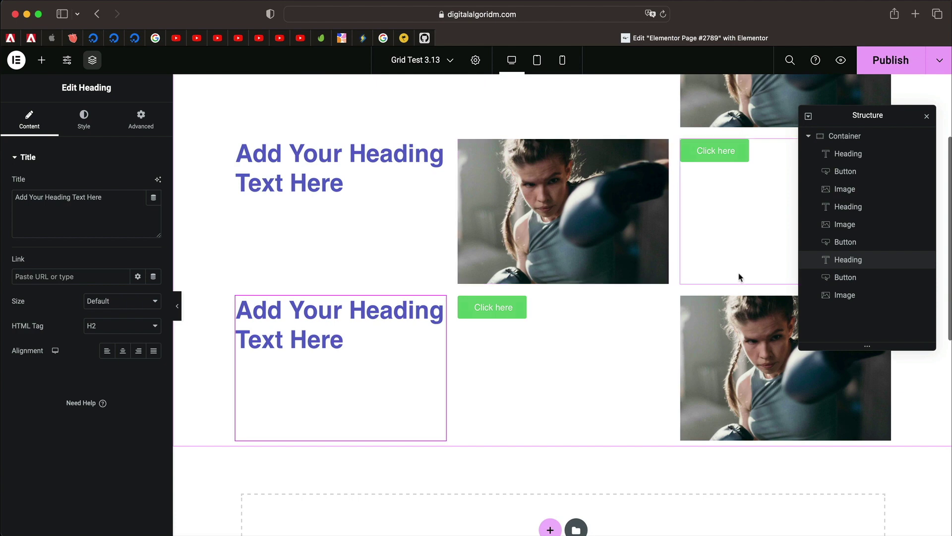
click(926, 116)
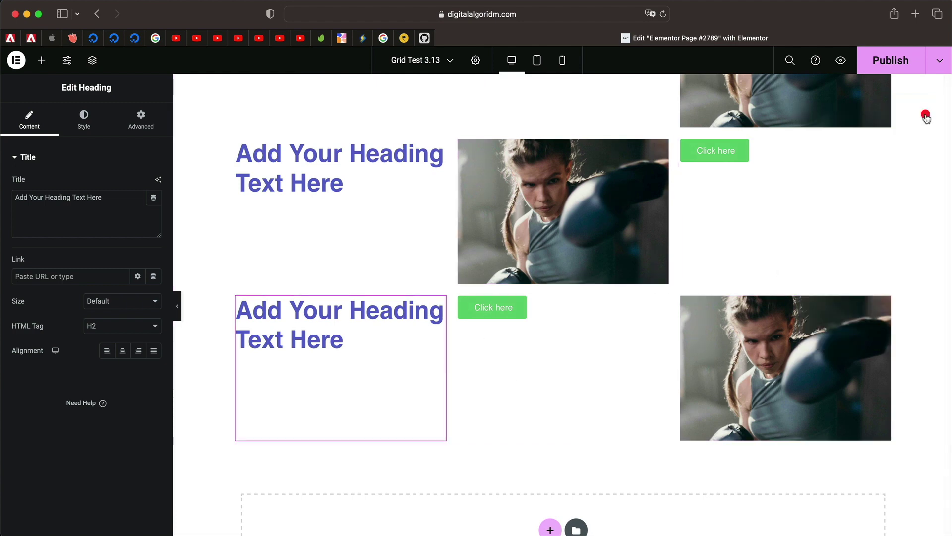
Step: Check the grid's rows against the container's Rows setting, and set Justify Items to Center
scroll(475, 195, up, 2)
scroll(475, 195, up, 4)
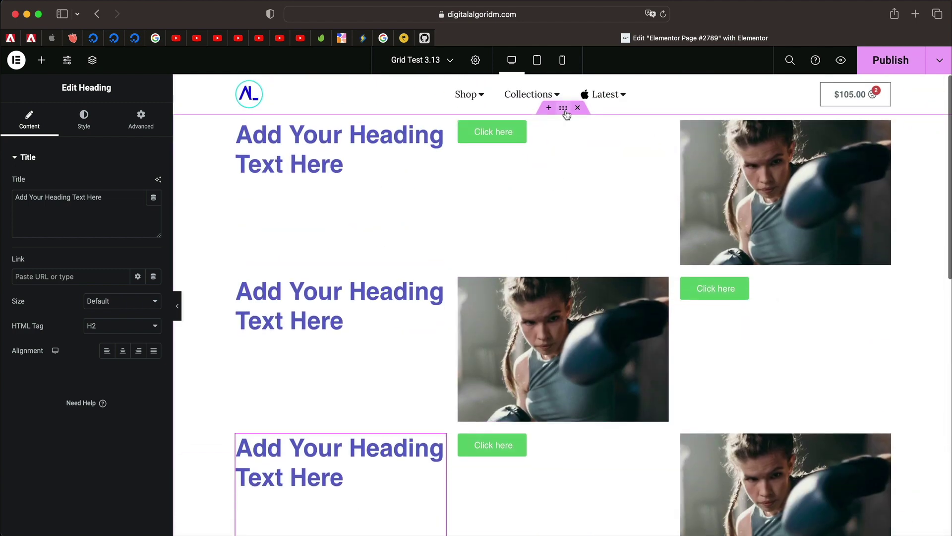
click(281, 190)
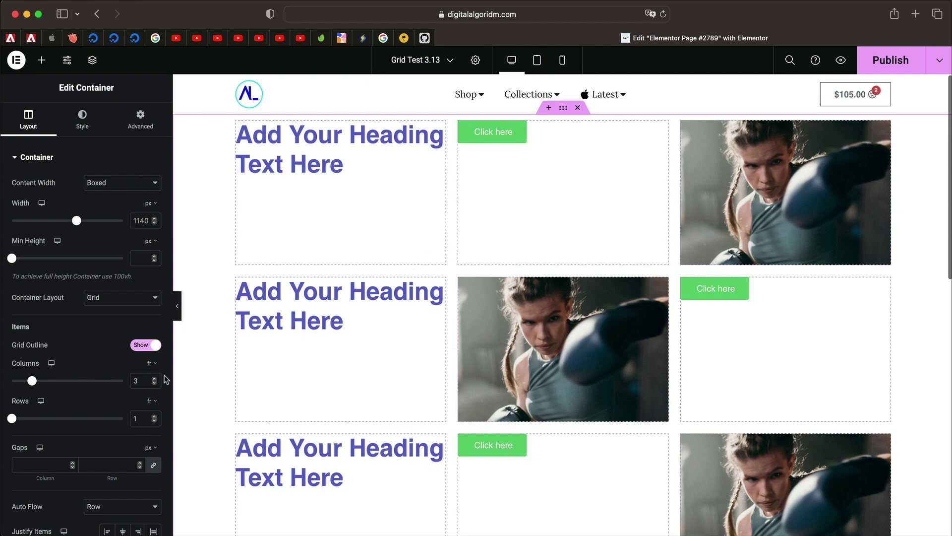
click(143, 417)
scroll(248, 397, down, 5)
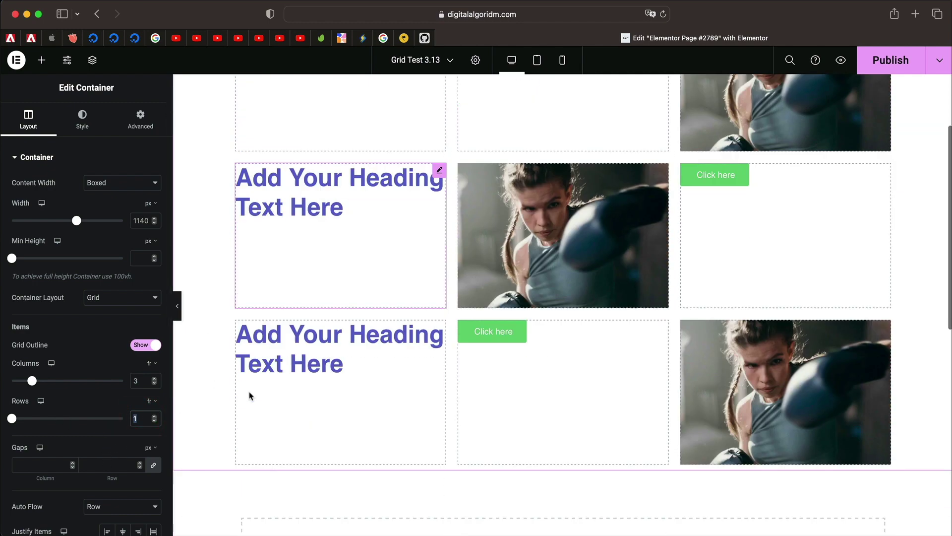
scroll(654, 314, up, 5)
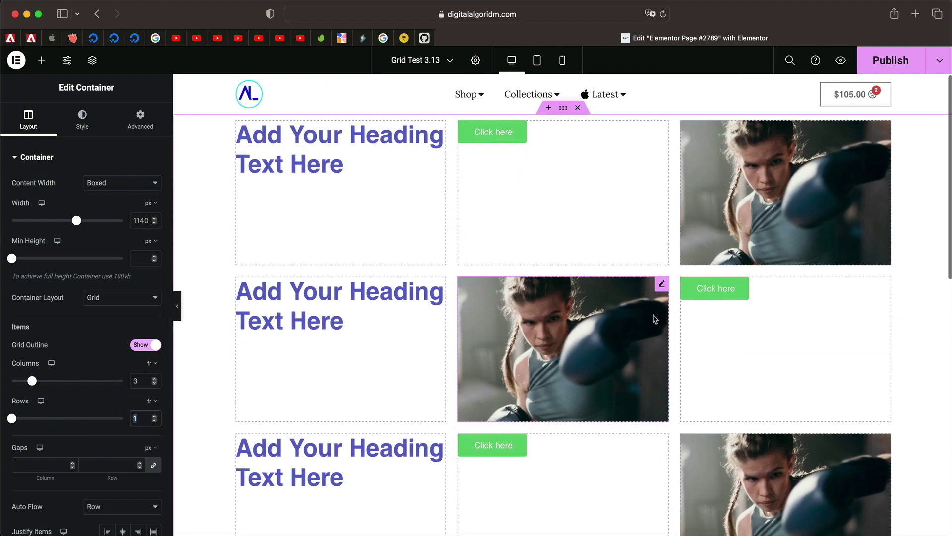
click(563, 108)
scroll(81, 372, down, 4)
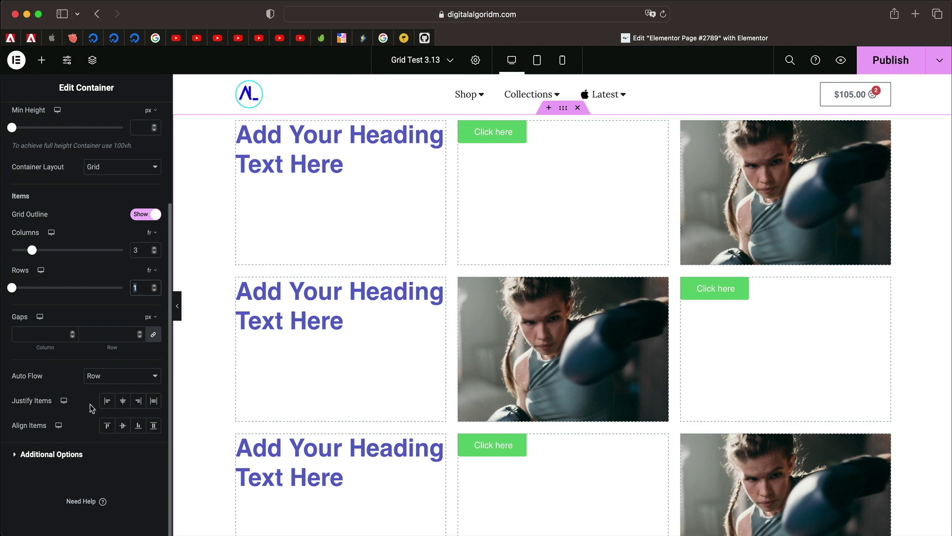
click(123, 402)
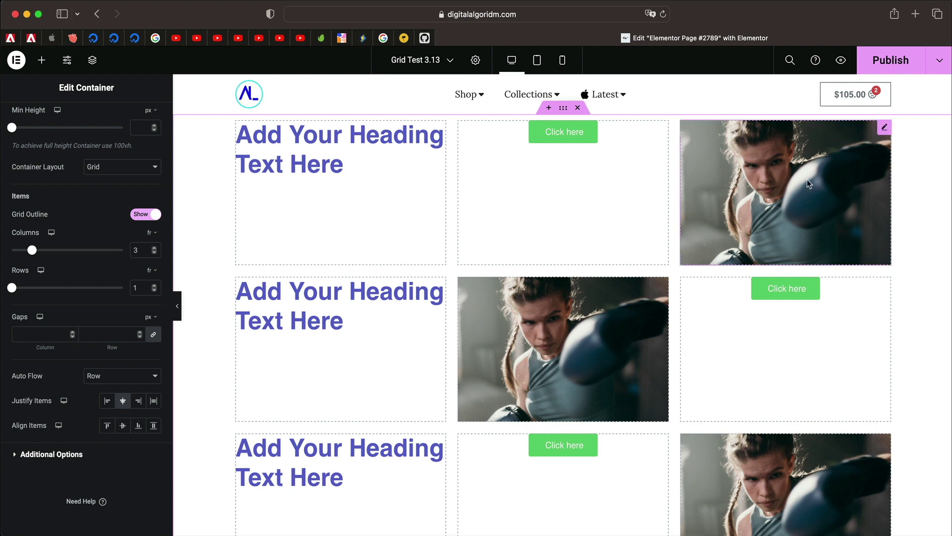
Step: Try the Start, End and Stretch options for Justify Items and restore Center
click(107, 400)
click(124, 401)
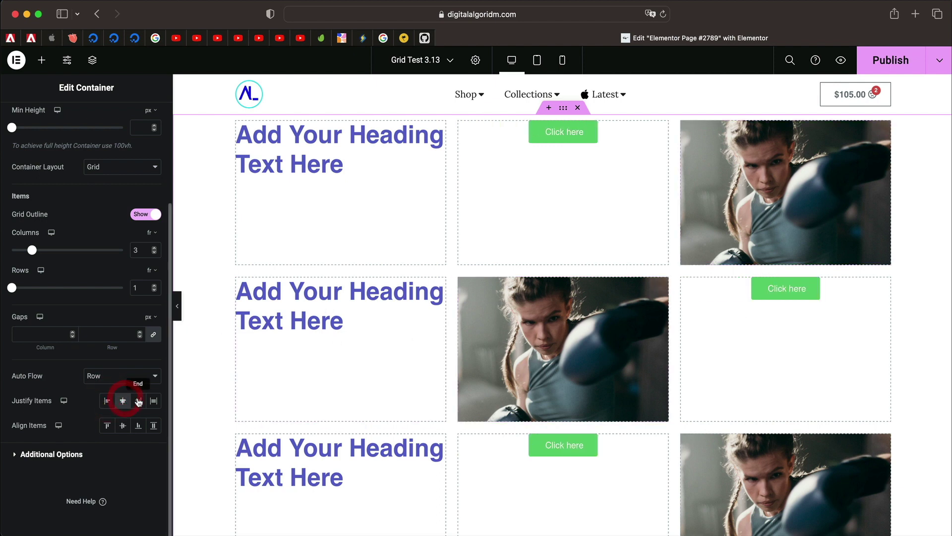
click(138, 400)
click(155, 401)
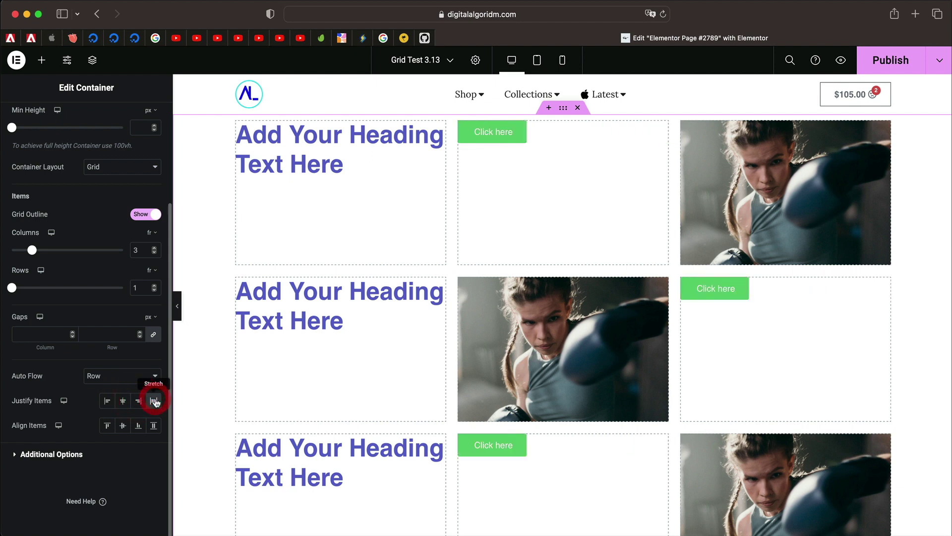
click(123, 401)
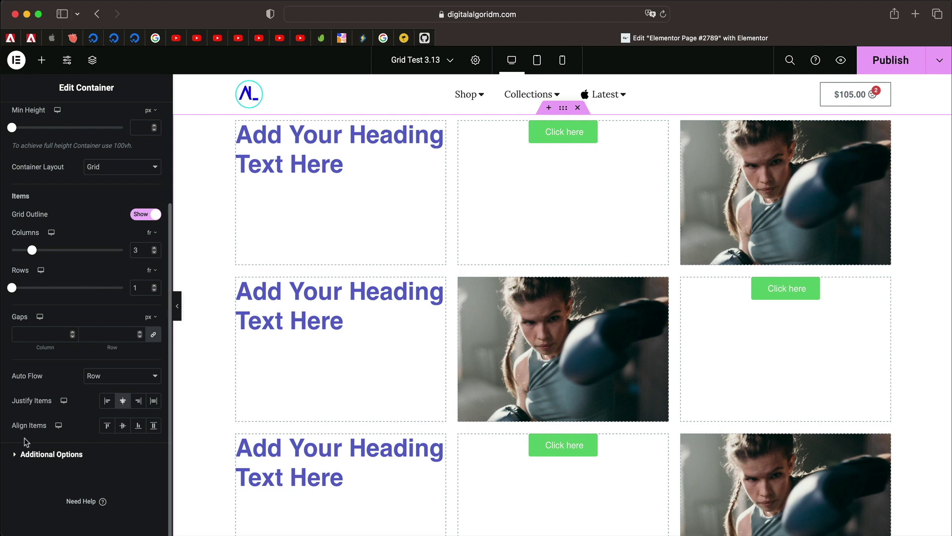
Step: Try Center, End and Stretch for the grid container's Align Items, and set it to Center
click(124, 426)
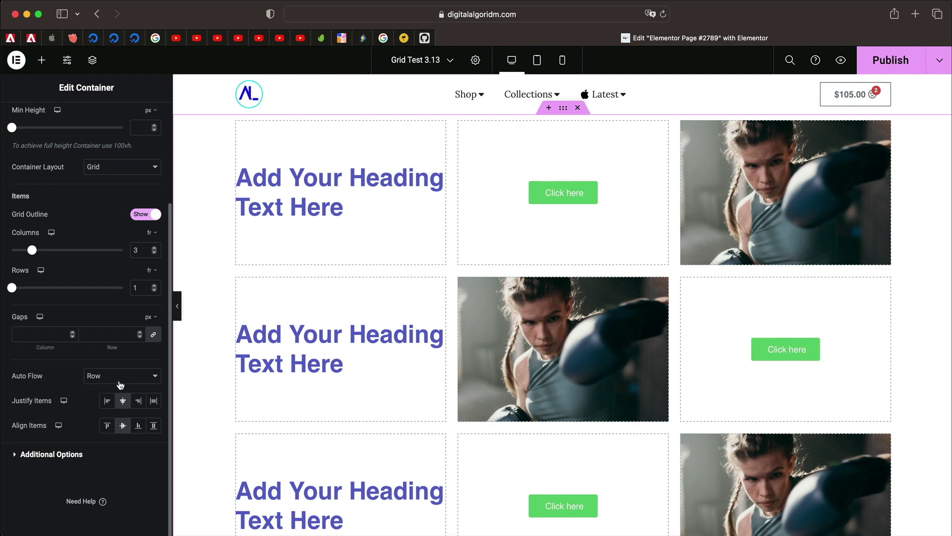
click(139, 425)
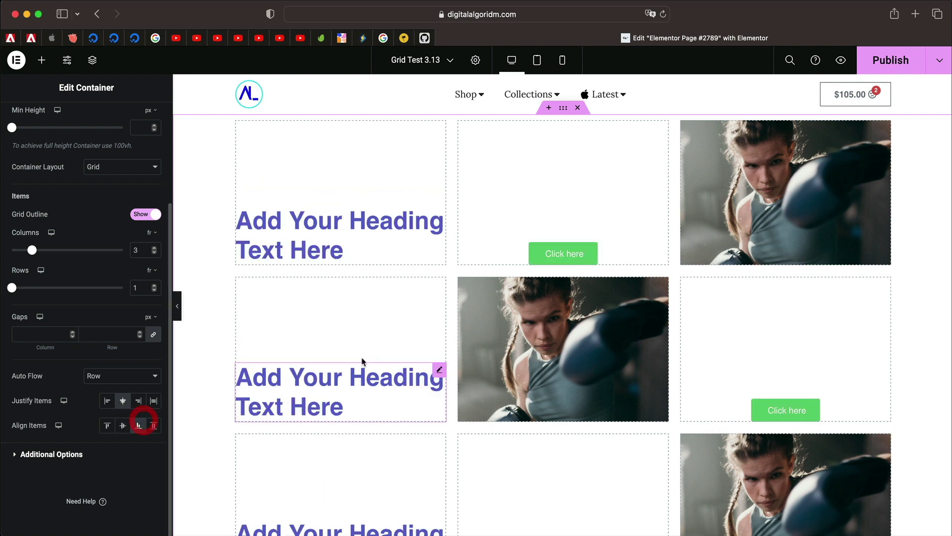
click(154, 425)
click(122, 425)
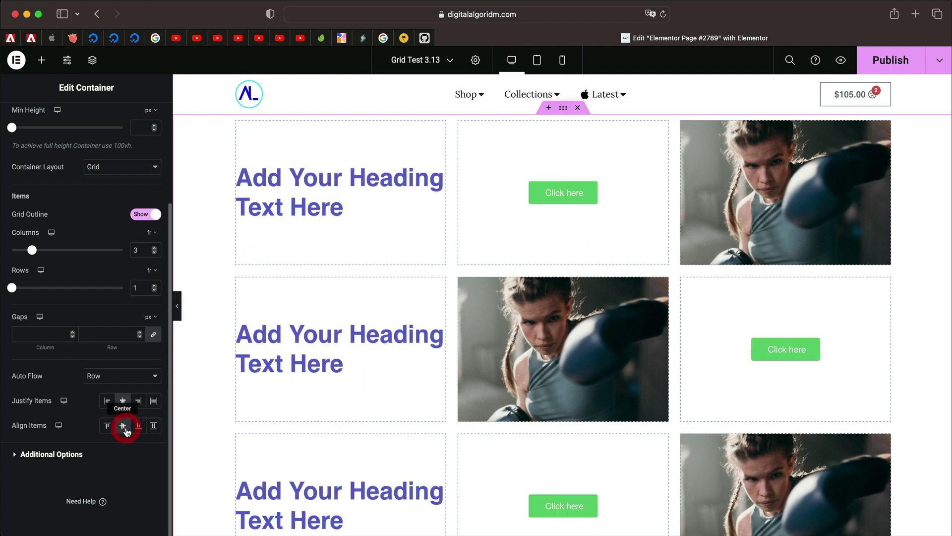
scroll(561, 248, down, 5)
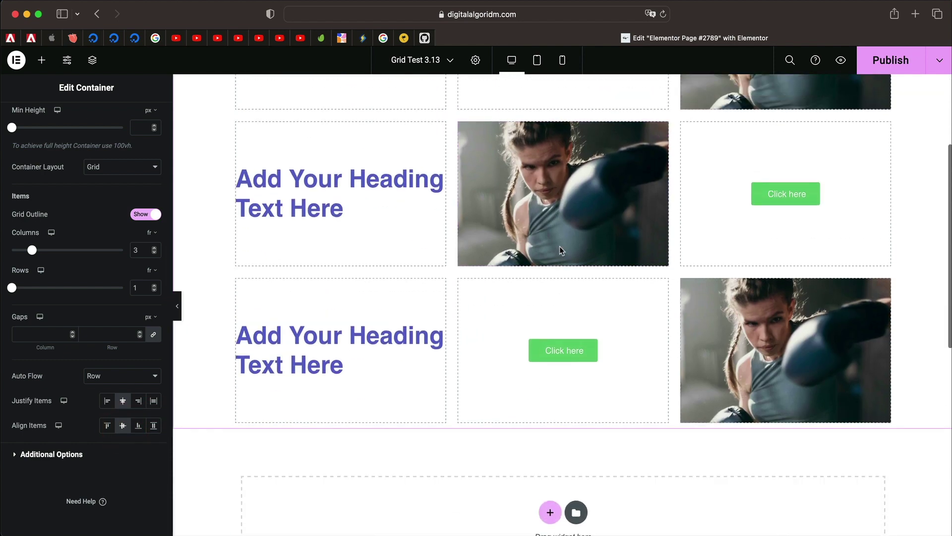
Step: Switch the grid's Columns setting to the tablet view and set it to 2 in fr units
scroll(560, 248, up, 10)
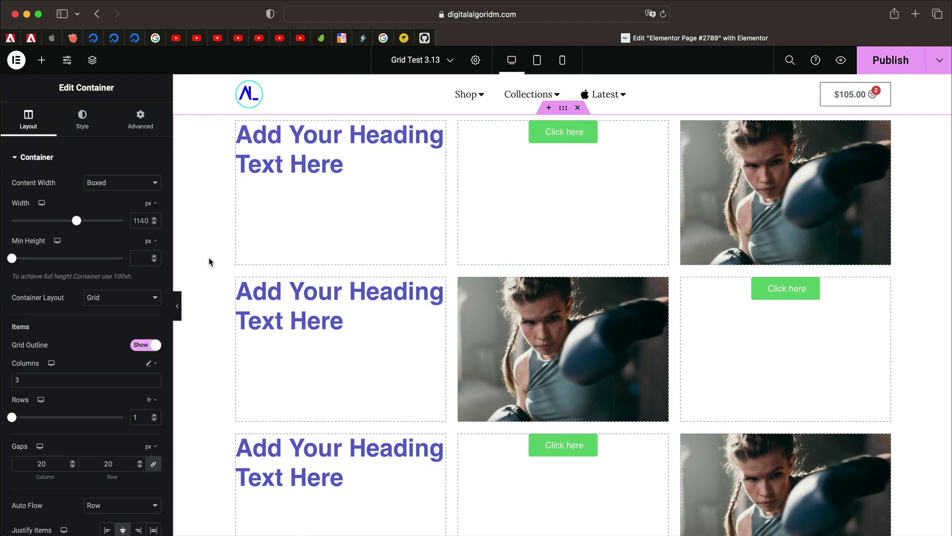
click(208, 258)
scroll(28, 337, down, 5)
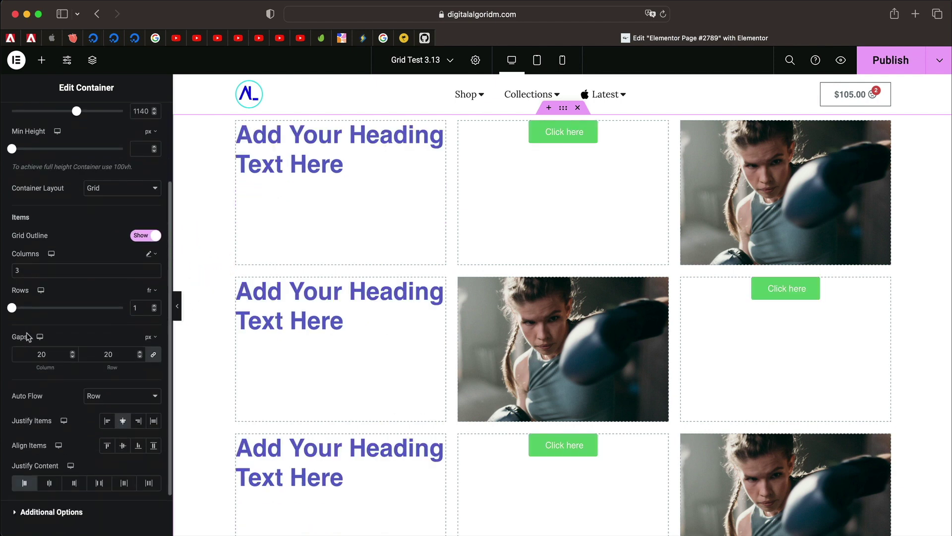
click(51, 255)
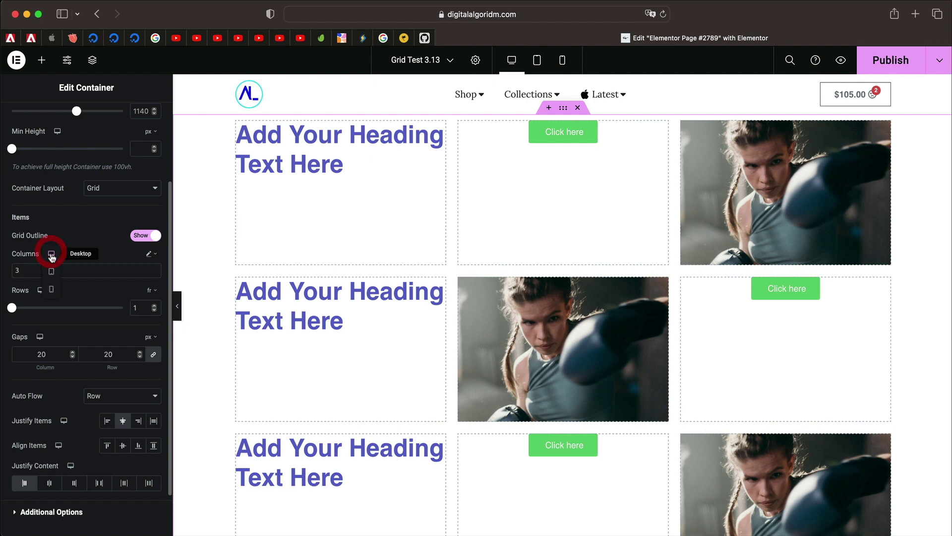
click(53, 273)
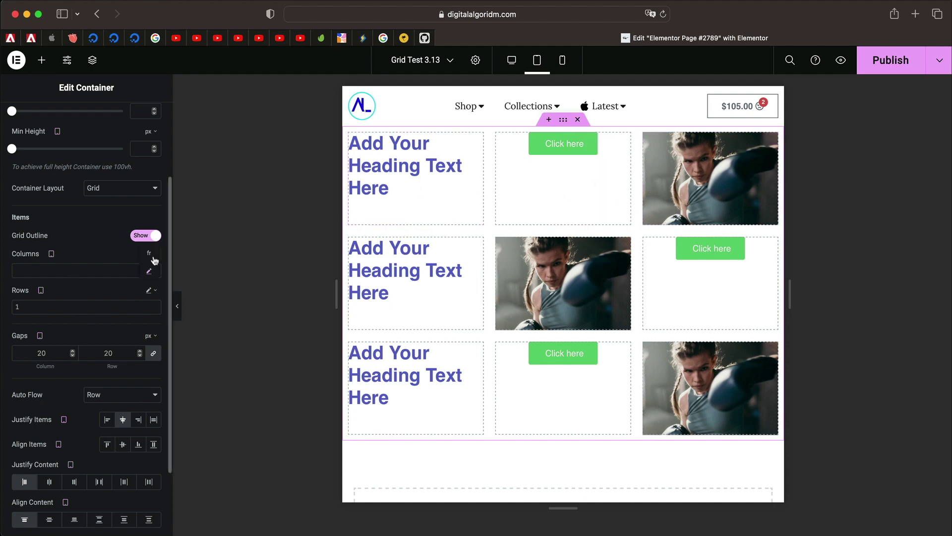
click(149, 253)
double_click(142, 271)
text(2)
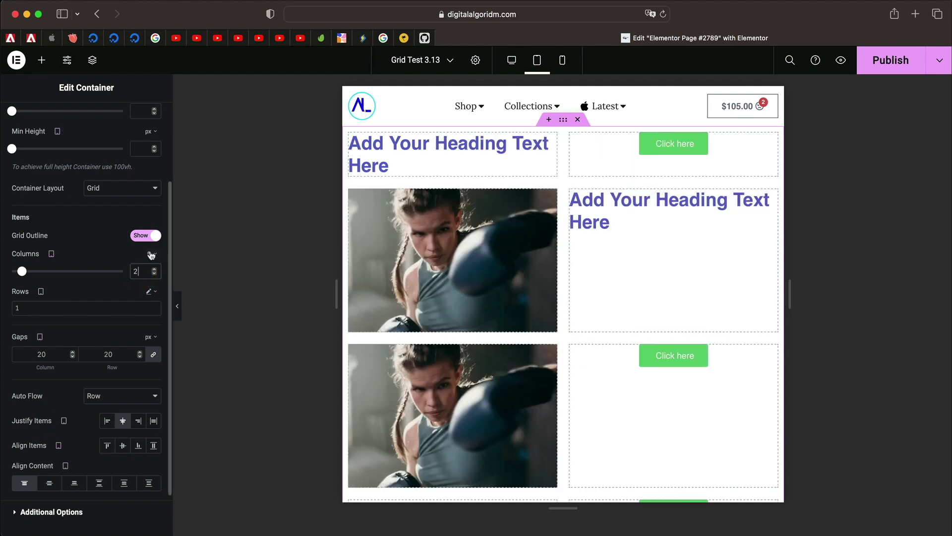
Step: Switch the grid's tablet Columns setting to custom units and set it to 50% 50%
click(150, 272)
double_click(65, 271)
text(1)
key(BackSpace)
text(50%)
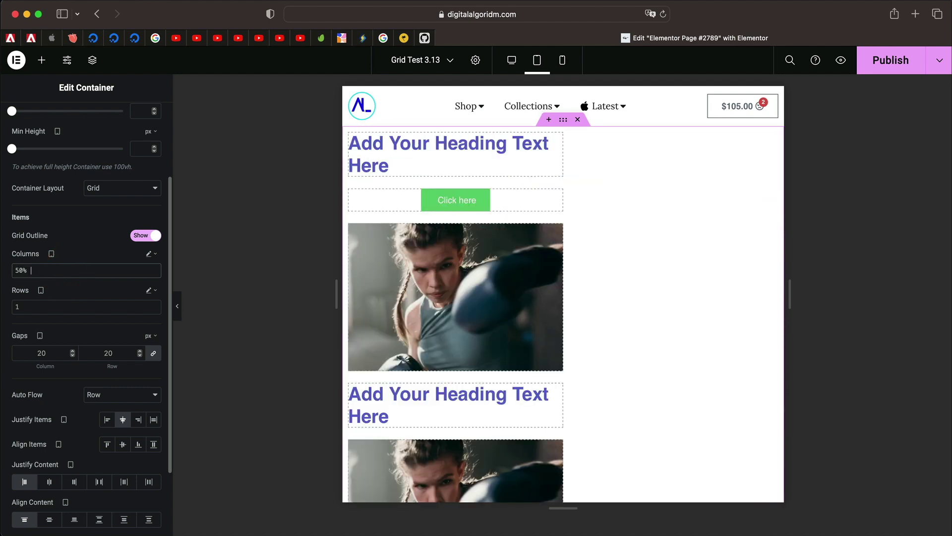
text( 50%)
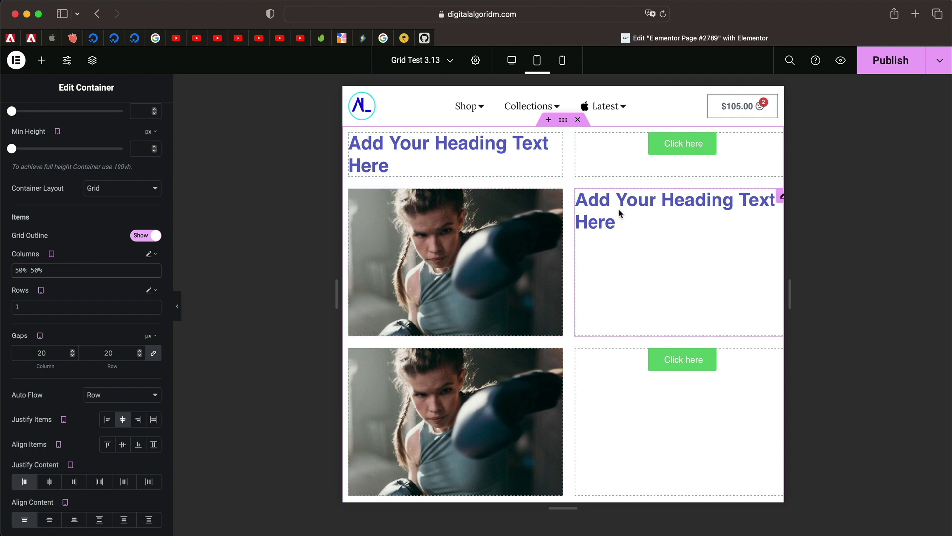
Step: Check the grid's column layout in the desktop and mobile views, and return to the tablet view
click(53, 254)
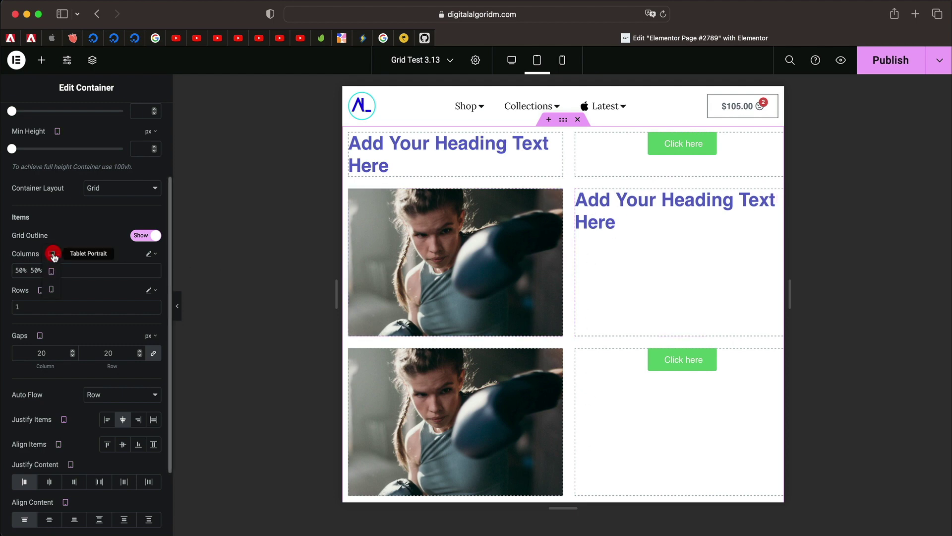
click(53, 246)
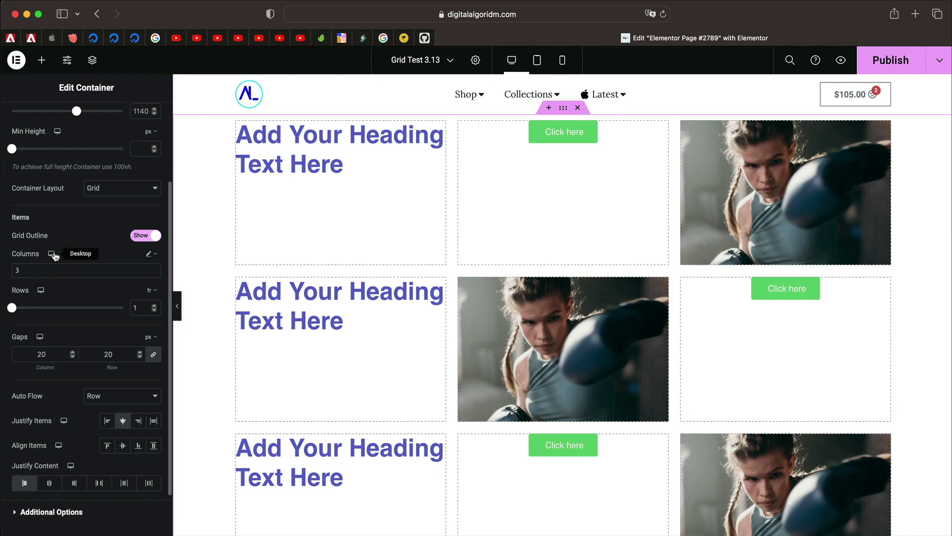
click(53, 256)
click(55, 288)
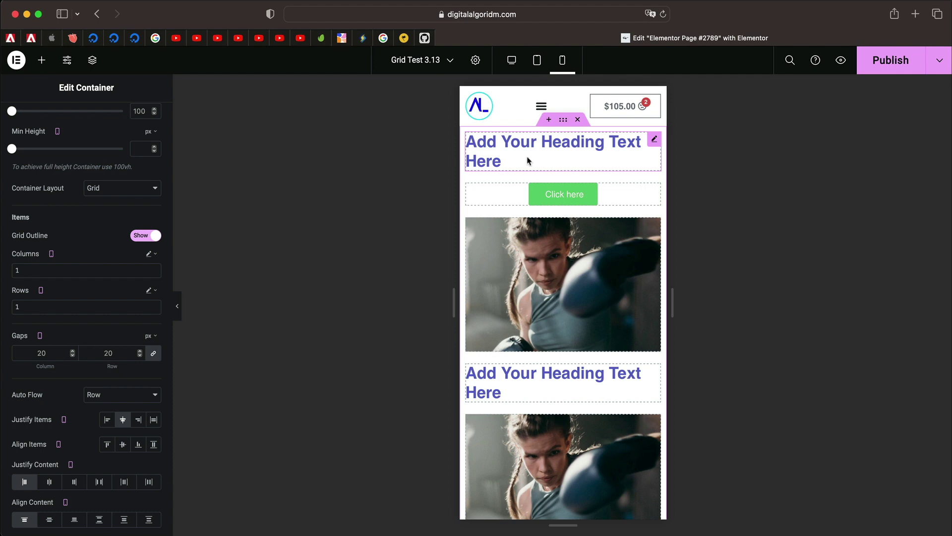
click(41, 290)
click(41, 308)
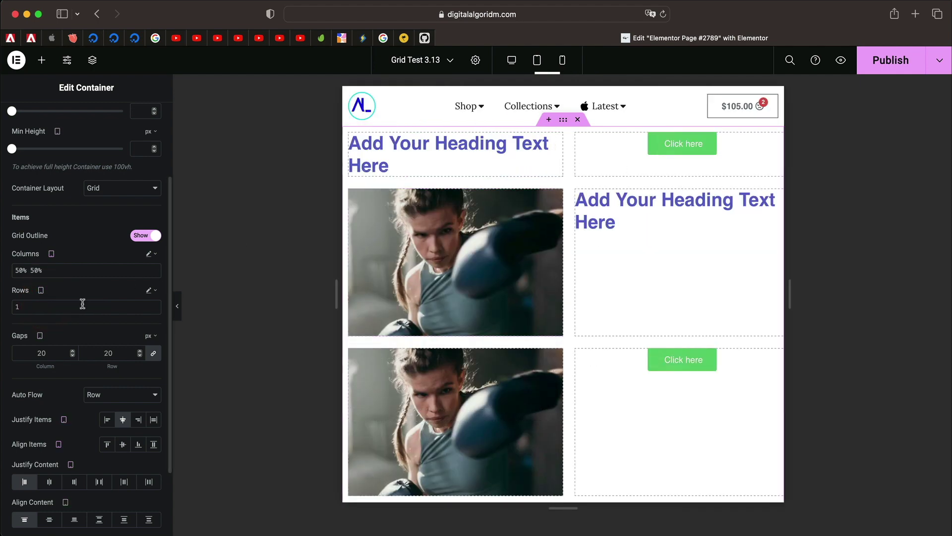
Step: Set the grid's tablet Rows setting to the custom value 50vh 50vh
click(61, 310)
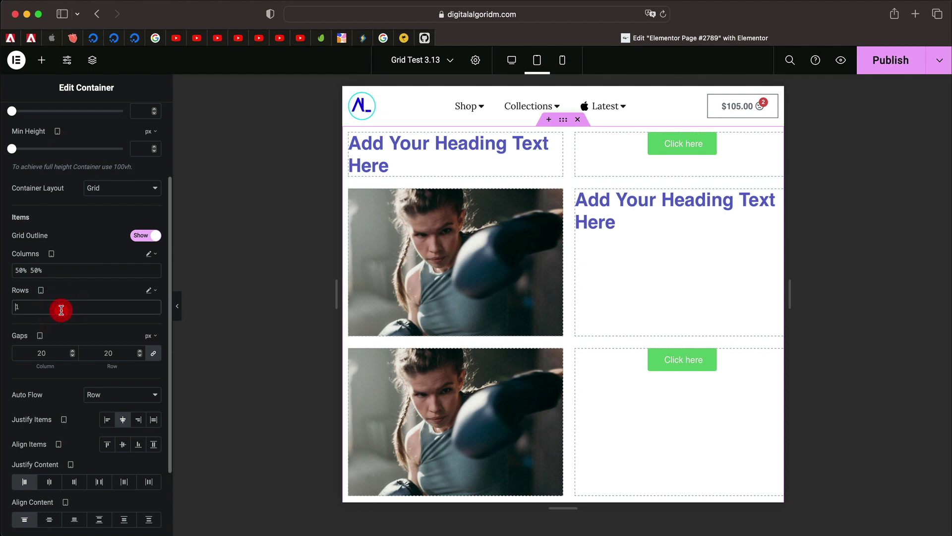
click(148, 292)
click(58, 303)
text(50vh)
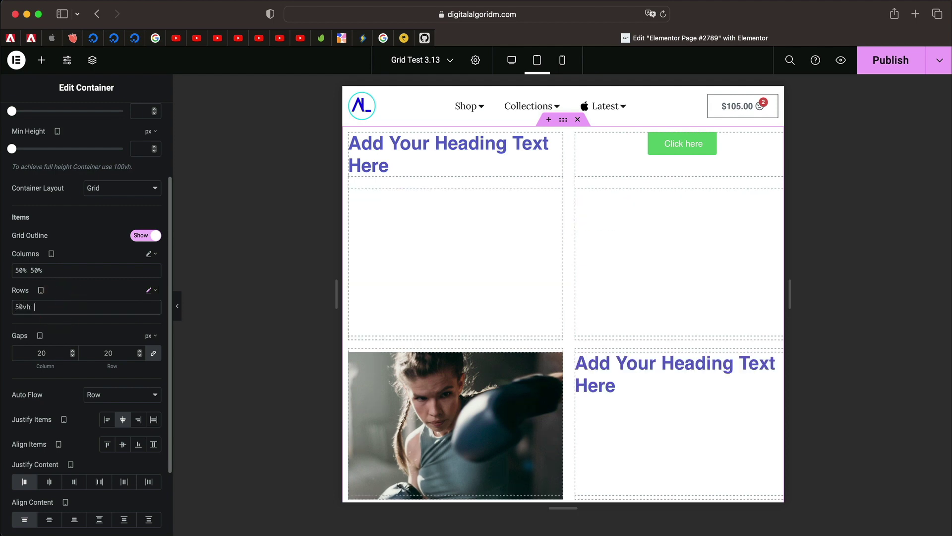
text( 50vh)
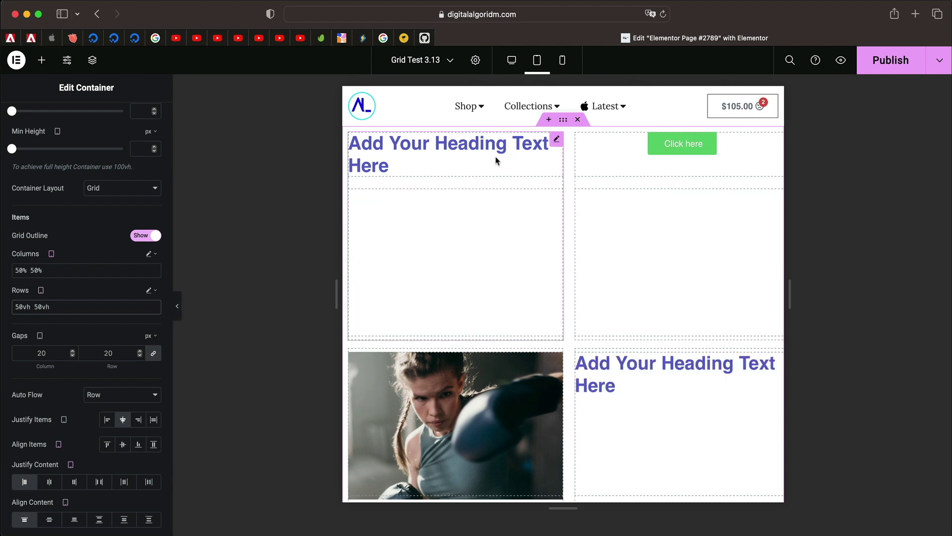
Step: Preview the tablet and desktop layouts with the editing panel hidden, and bring the container settings back in the desktop view
click(179, 306)
click(435, 257)
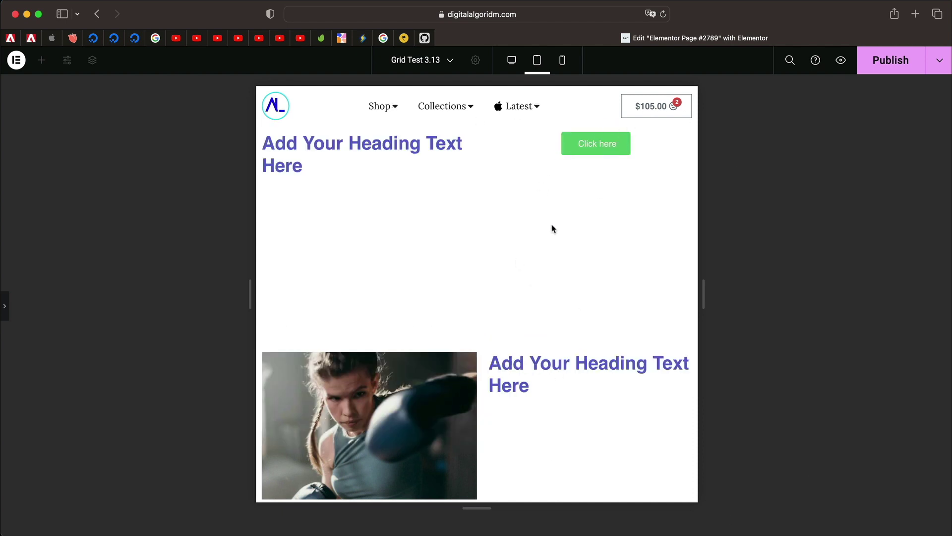
scroll(500, 383, down, 4)
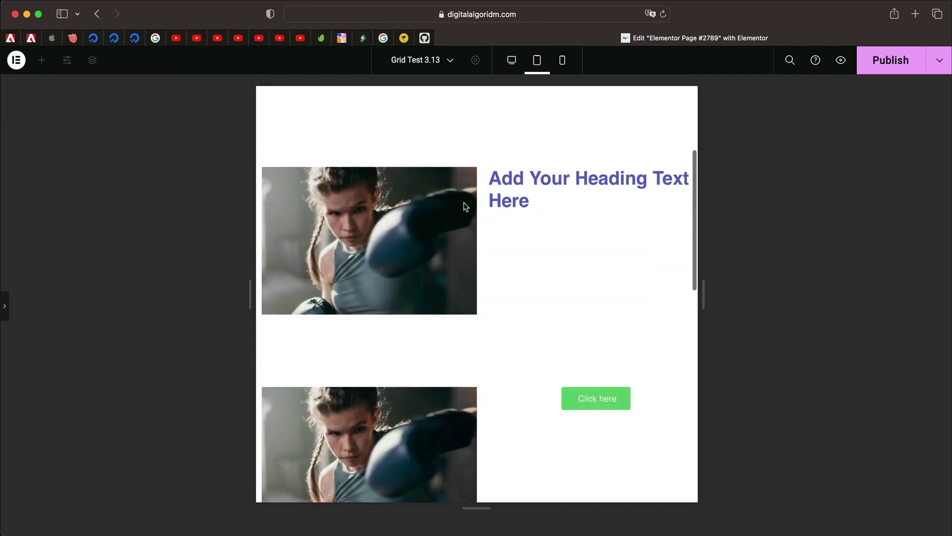
scroll(524, 342, down, 15)
scroll(524, 342, up, 20)
scroll(524, 342, up, 3)
click(511, 60)
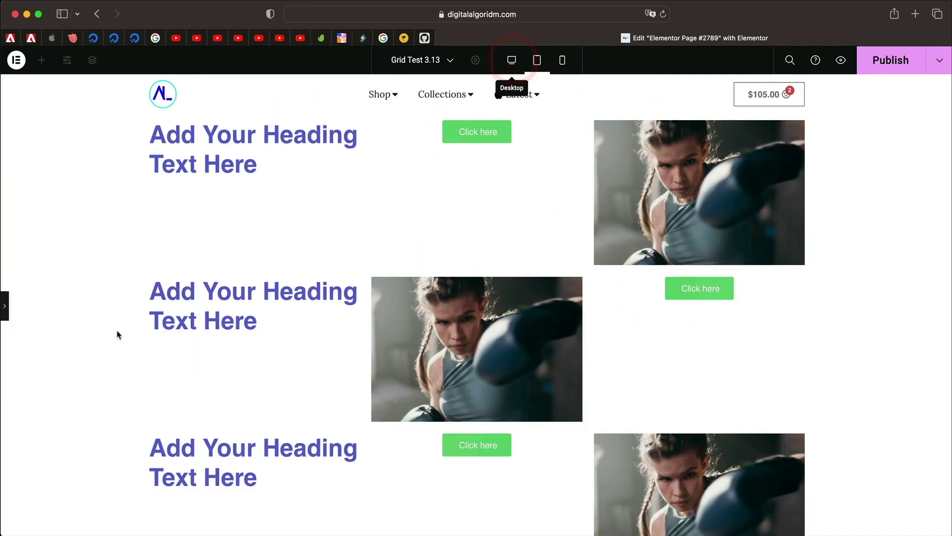
click(6, 306)
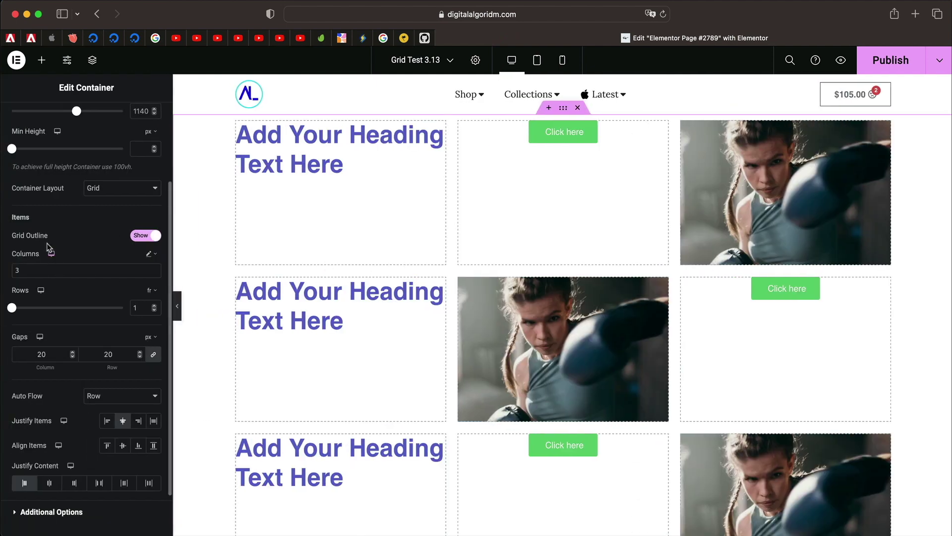
scroll(75, 246, up, 4)
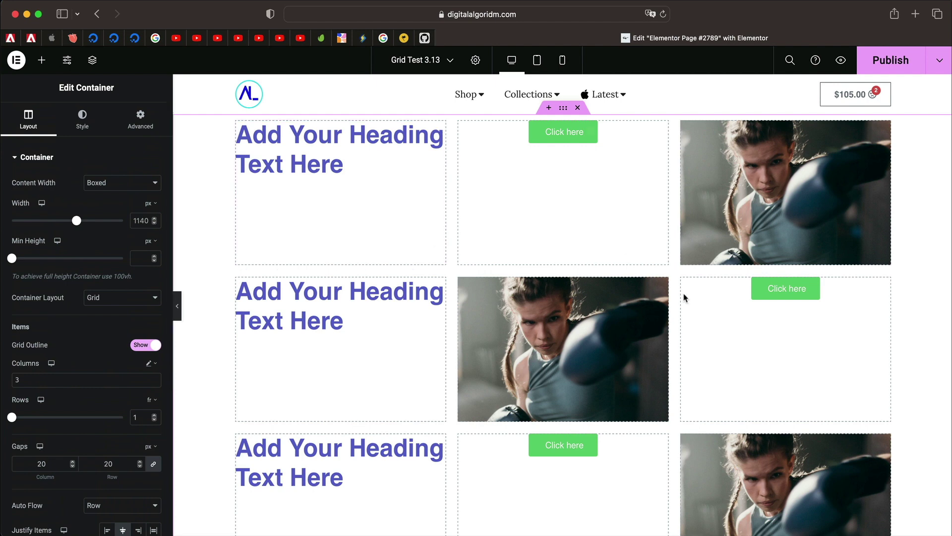
Step: Delete the green button from the second cell of the grid's first row
click(42, 60)
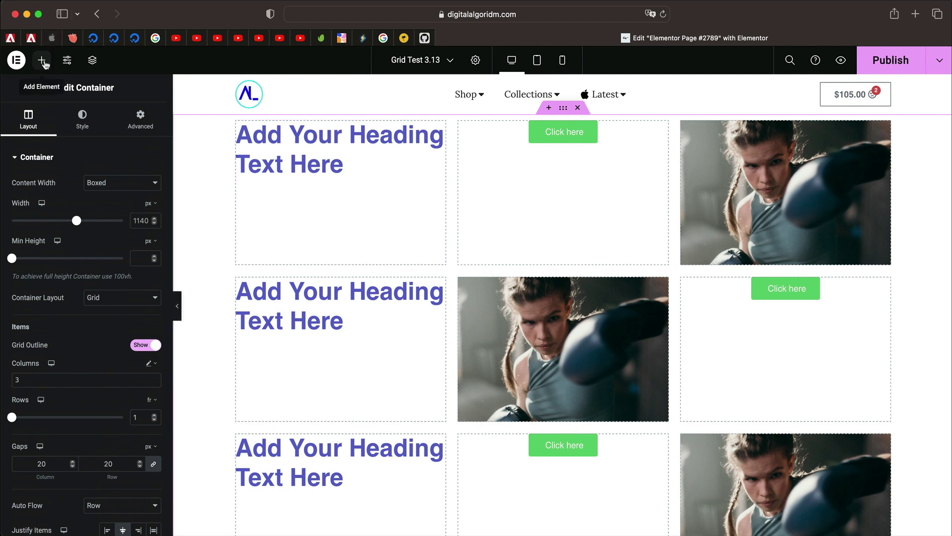
right_click(554, 162)
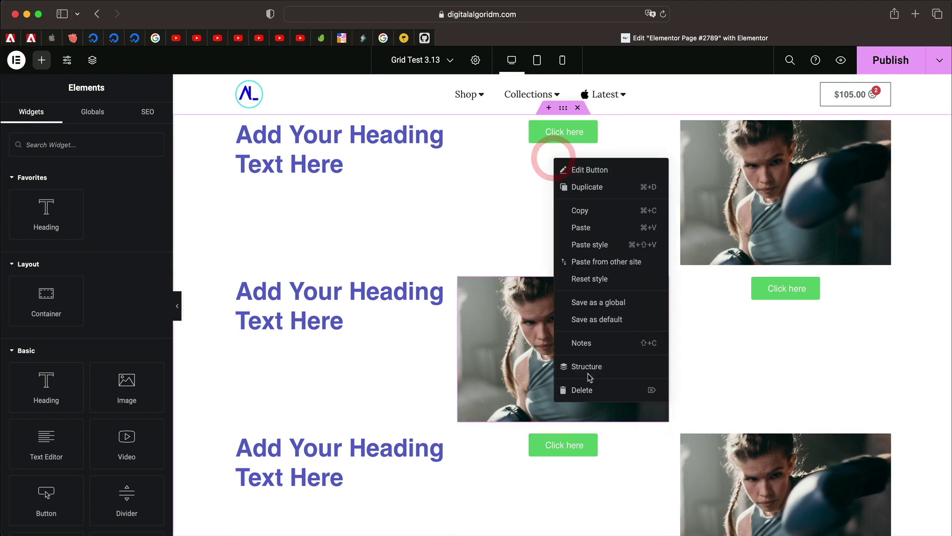
click(586, 390)
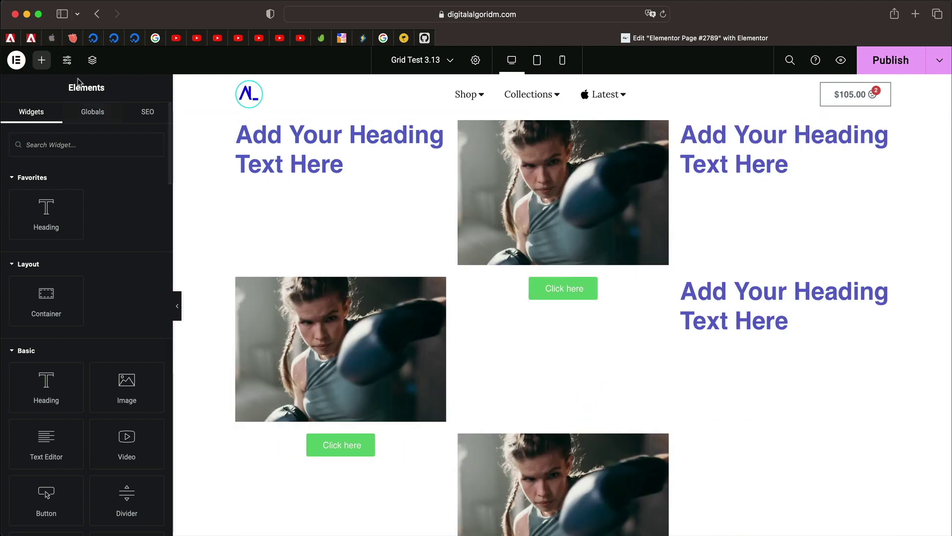
Step: Insert a nested container into the first cell of the grid, keeping Flexbox as its container layout
click(43, 60)
drag(46, 300, 270, 176)
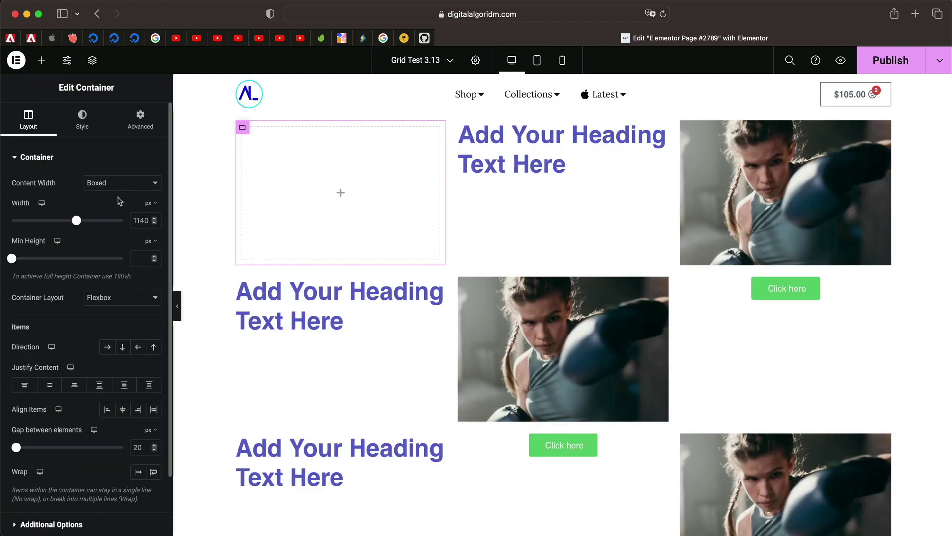
click(132, 301)
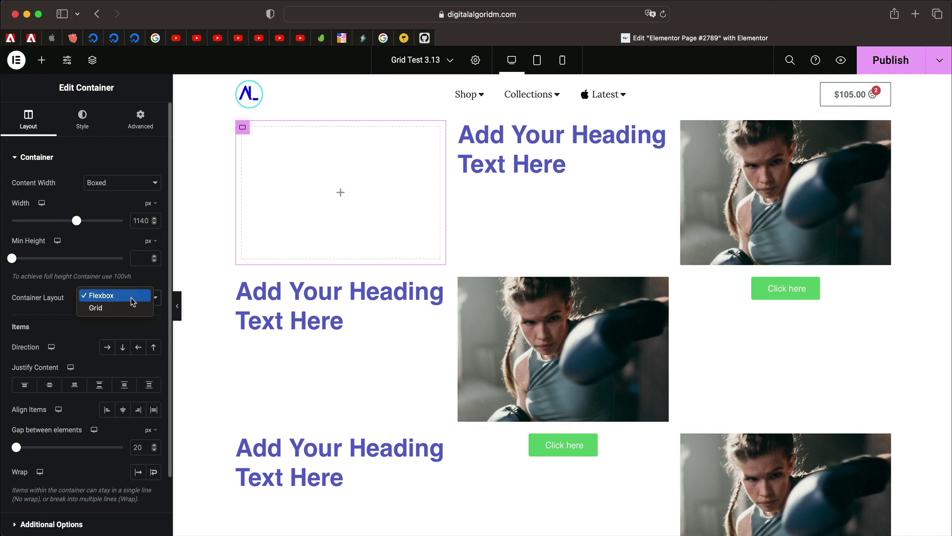
click(132, 297)
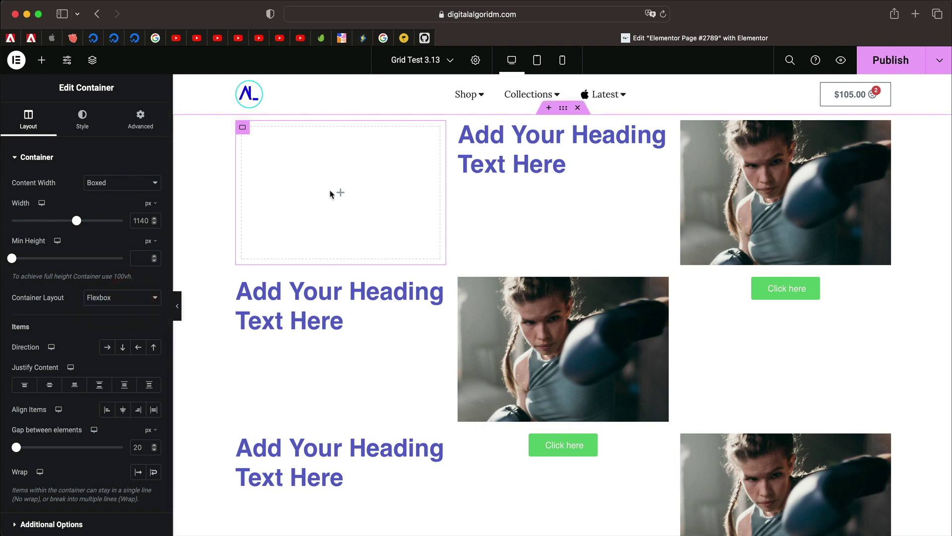
Step: Add a Heading widget and a Text Editor widget below it inside the nested container
click(42, 60)
drag(46, 214, 302, 167)
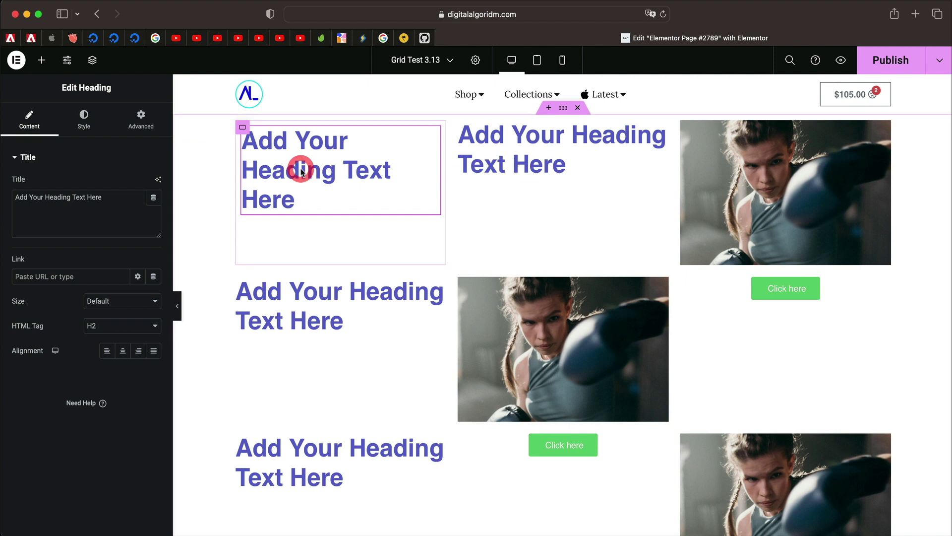
click(42, 60)
drag(56, 459, 333, 189)
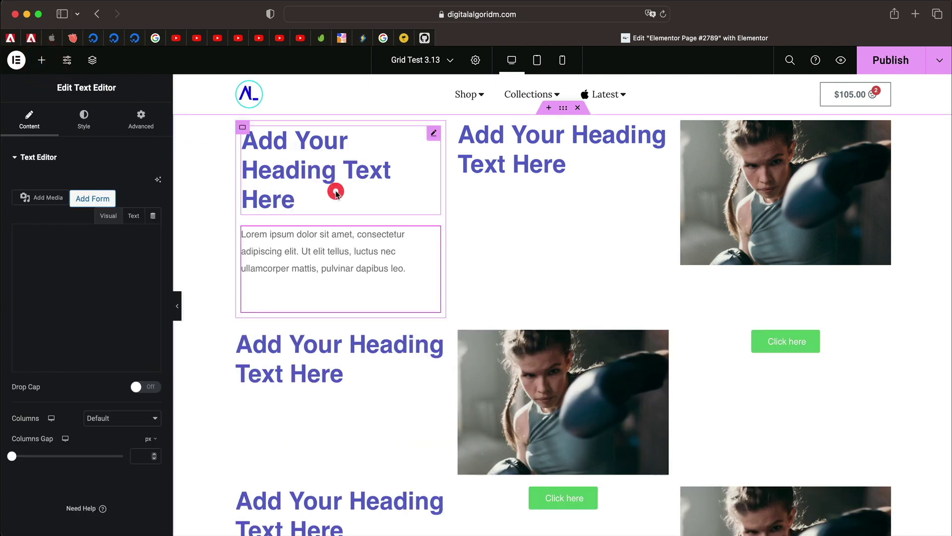
Step: Compare the nested container's settings with the parent grid's, and move the nested container to the third cell of the first row
click(243, 126)
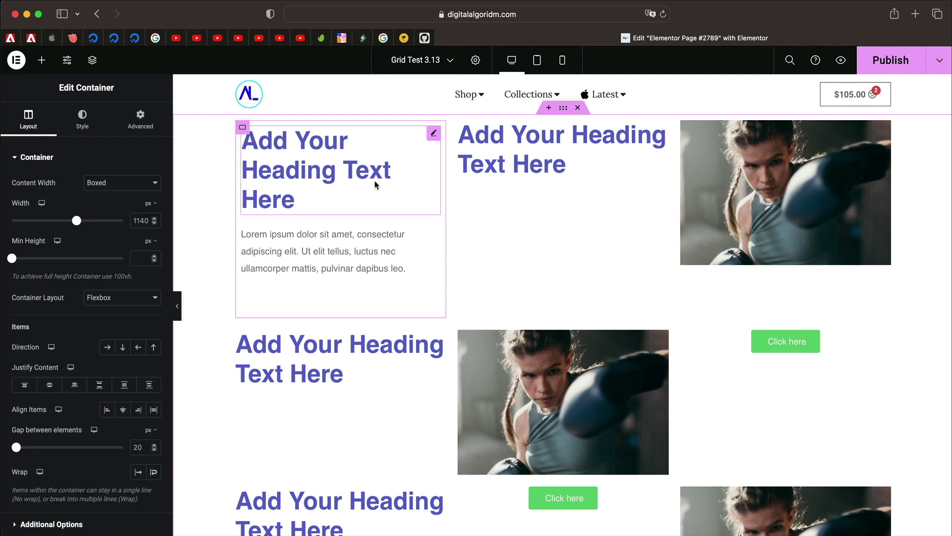
click(563, 109)
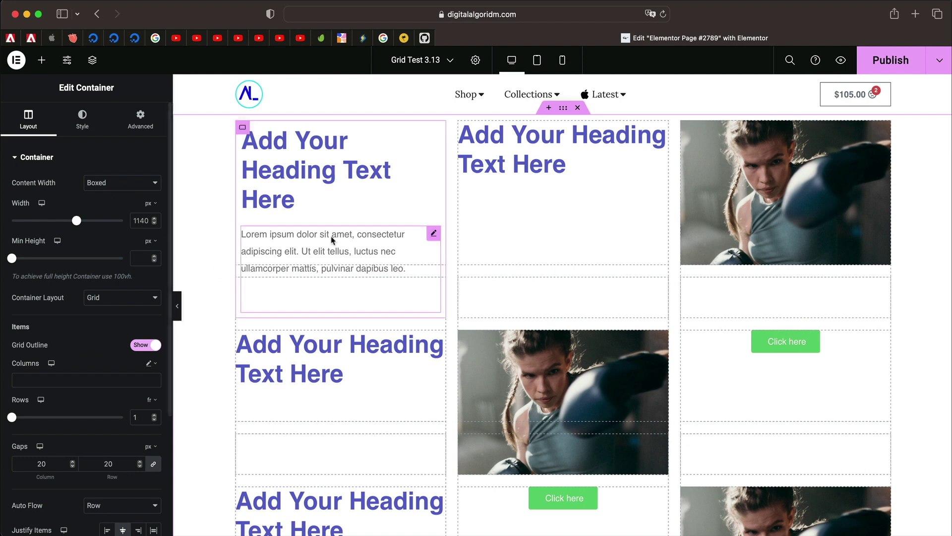
drag(242, 129, 628, 143)
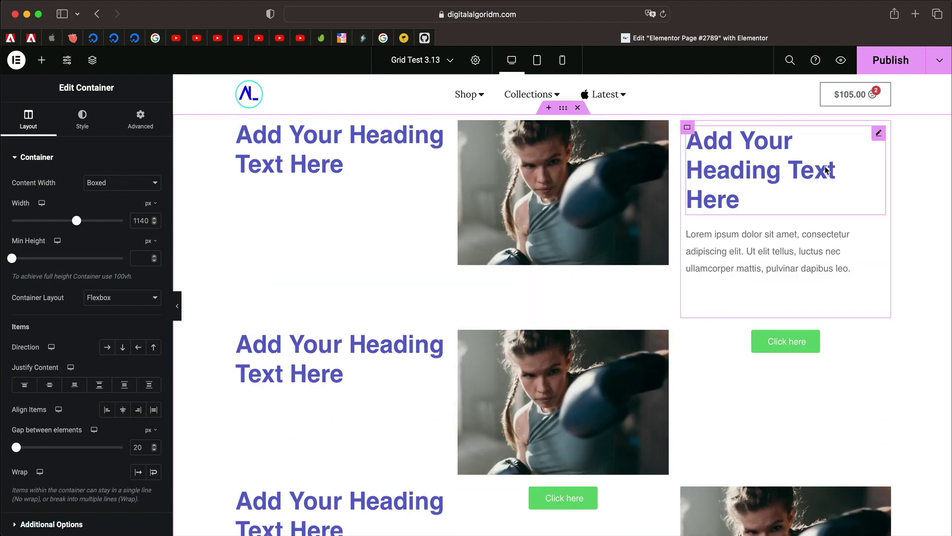